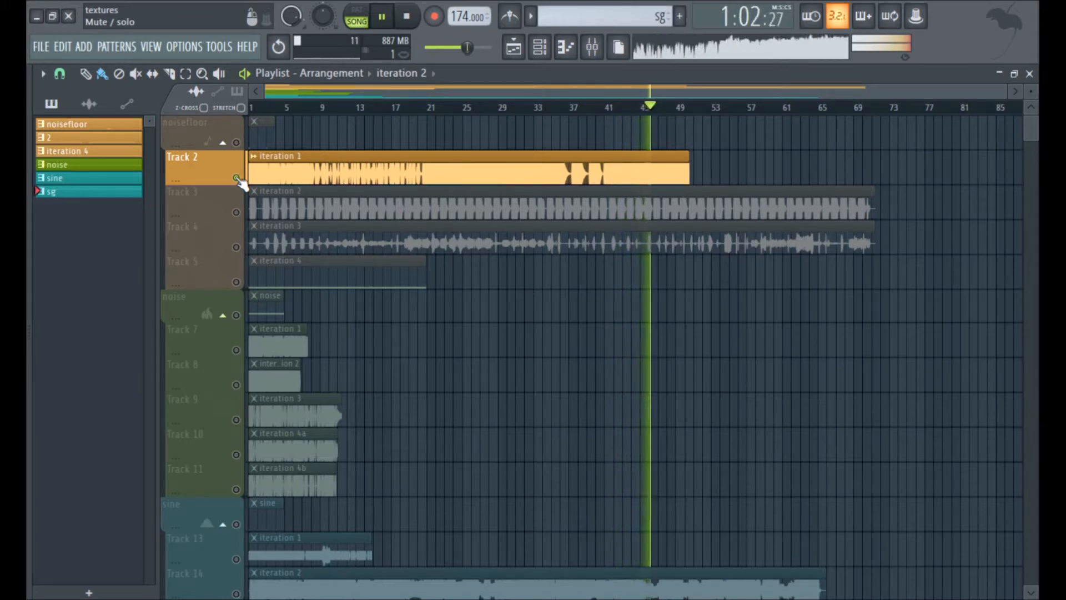
# Solo the noisefloor group's iteration 2 on Track 3 and play it, jumping to bar 47 before stopping.
pyautogui.rightClick(237, 214)
pyautogui.press('space')
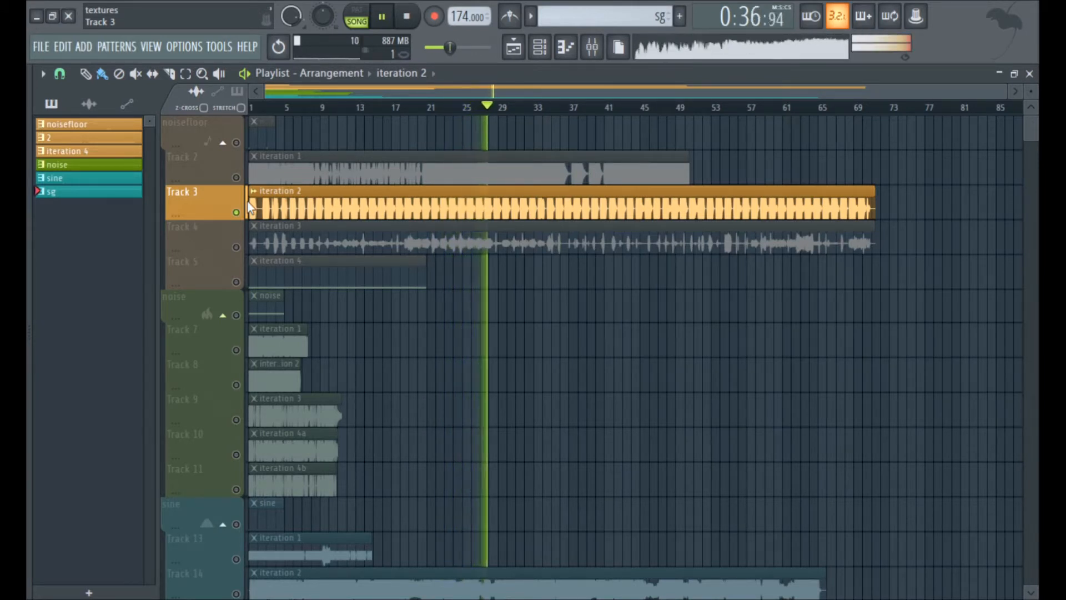
pyautogui.click(664, 109)
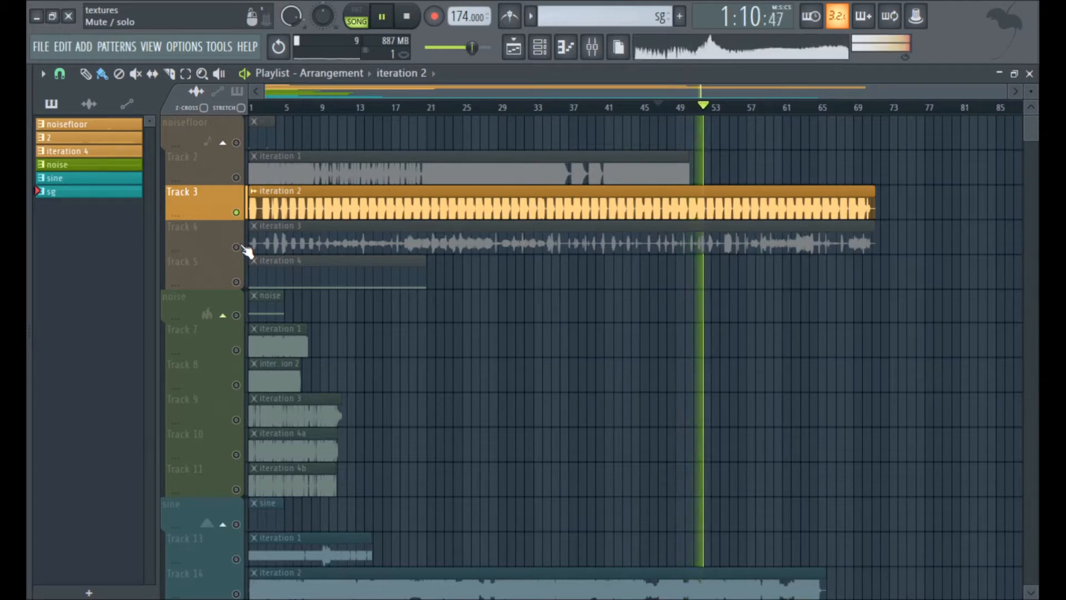
pyautogui.press('space')
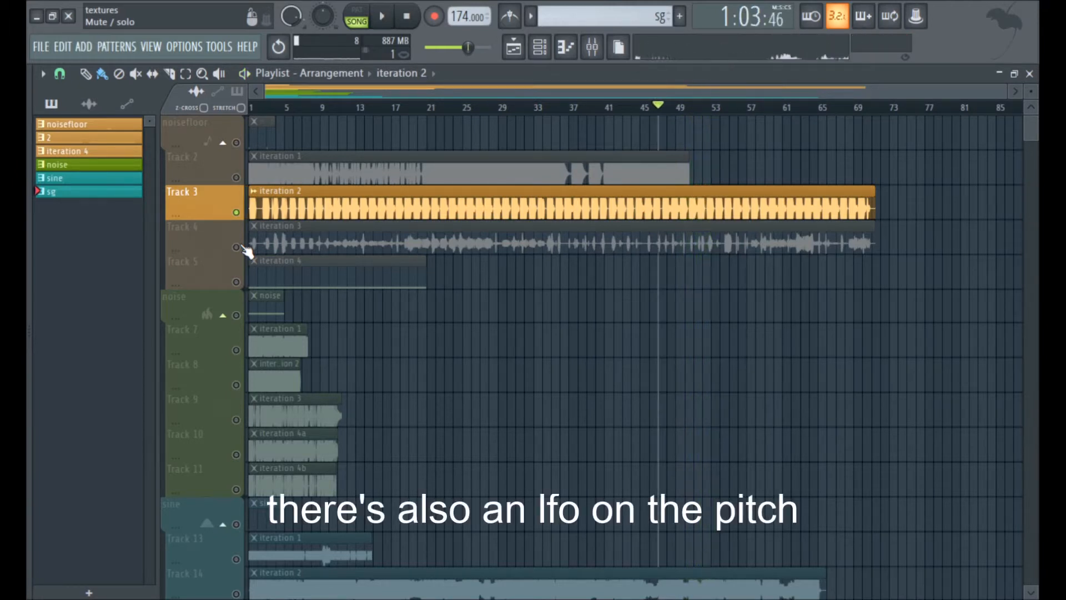
# Solo iteration 3 on Track 4 and play it from the start, skipping ahead to about bars 19 and 34.
pyautogui.rightClick(236, 247)
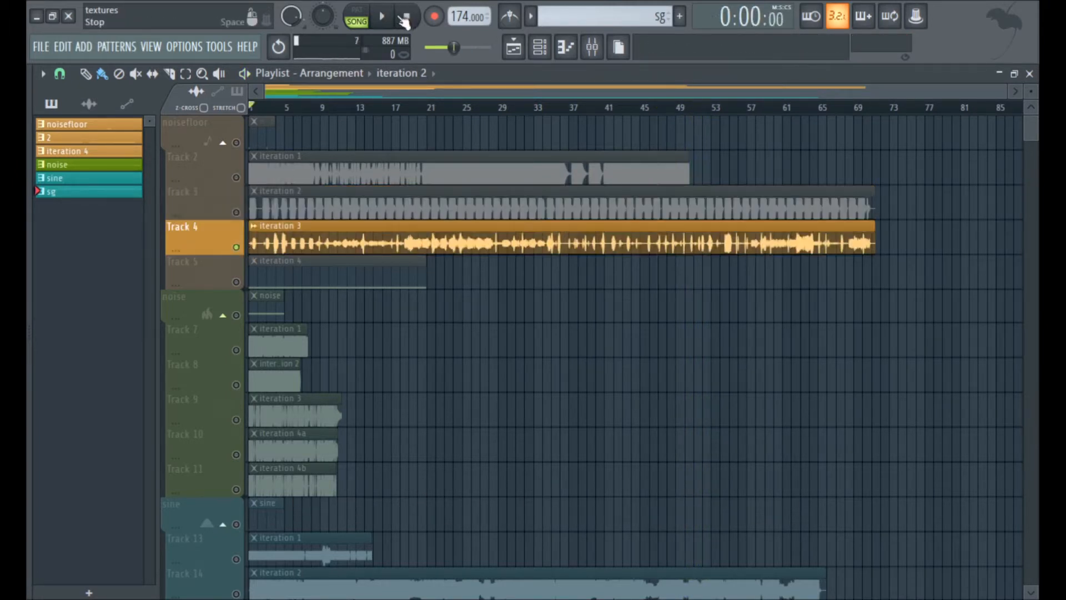
pyautogui.click(384, 18)
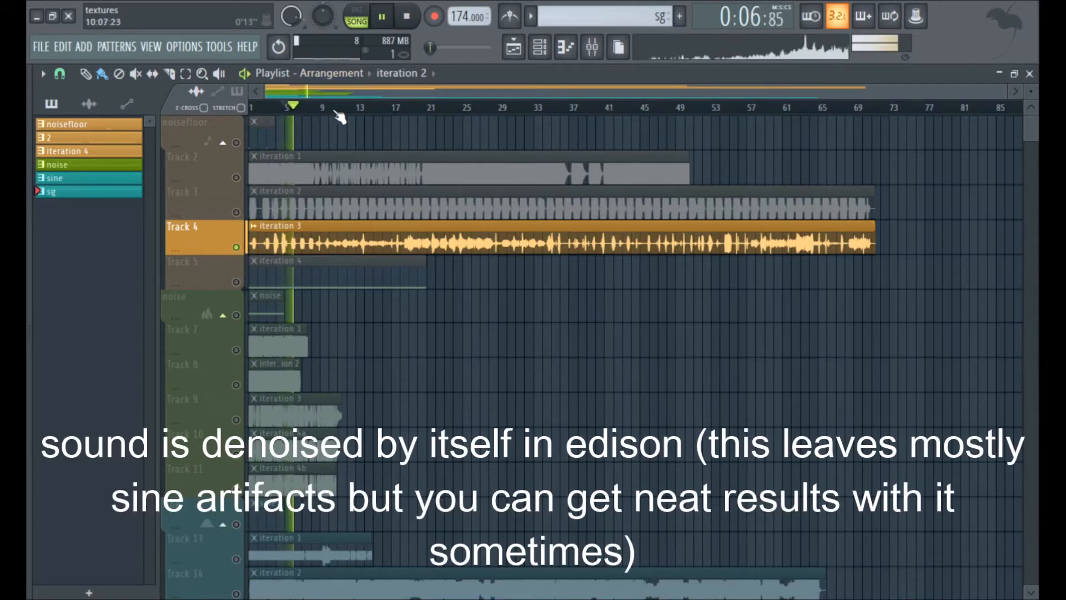
pyautogui.click(407, 109)
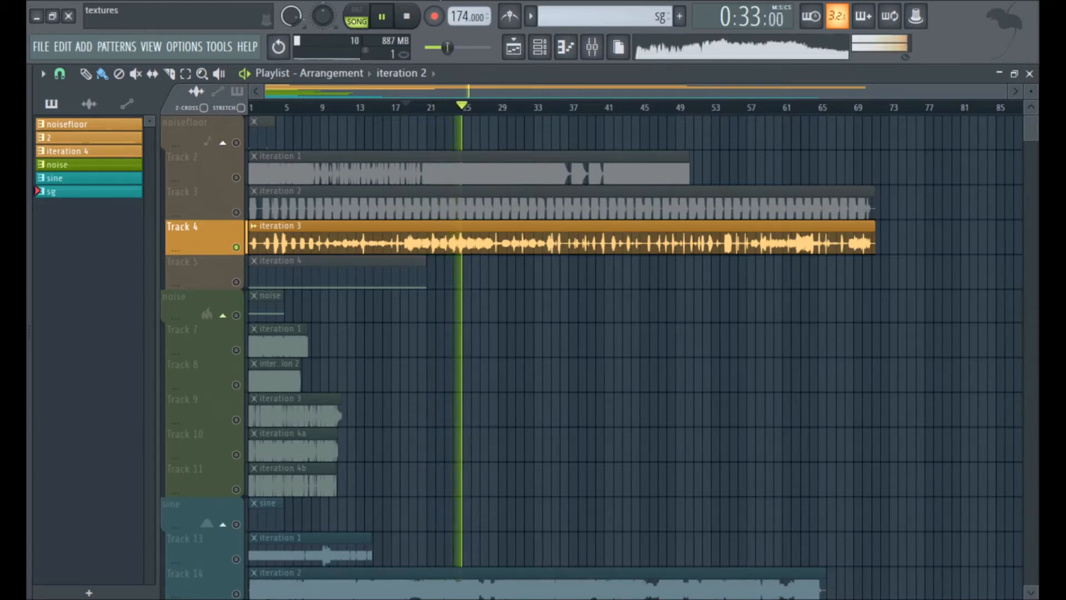
pyautogui.click(543, 107)
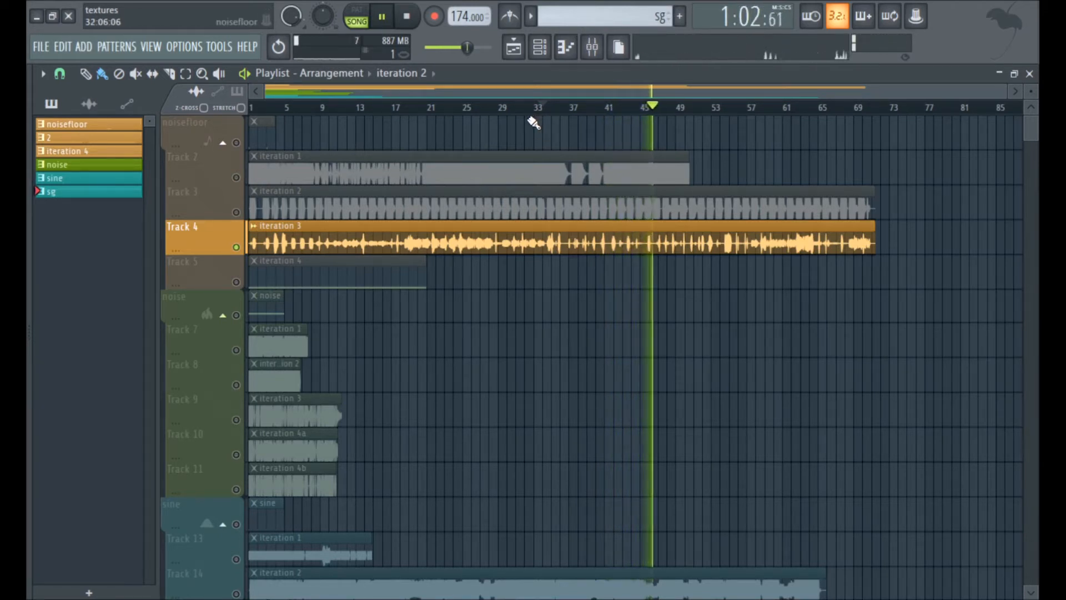
pyautogui.press('space')
# Solo iteration 4 on Track 5, play it from the start of the arrangement and stop playback.
pyautogui.click(239, 283)
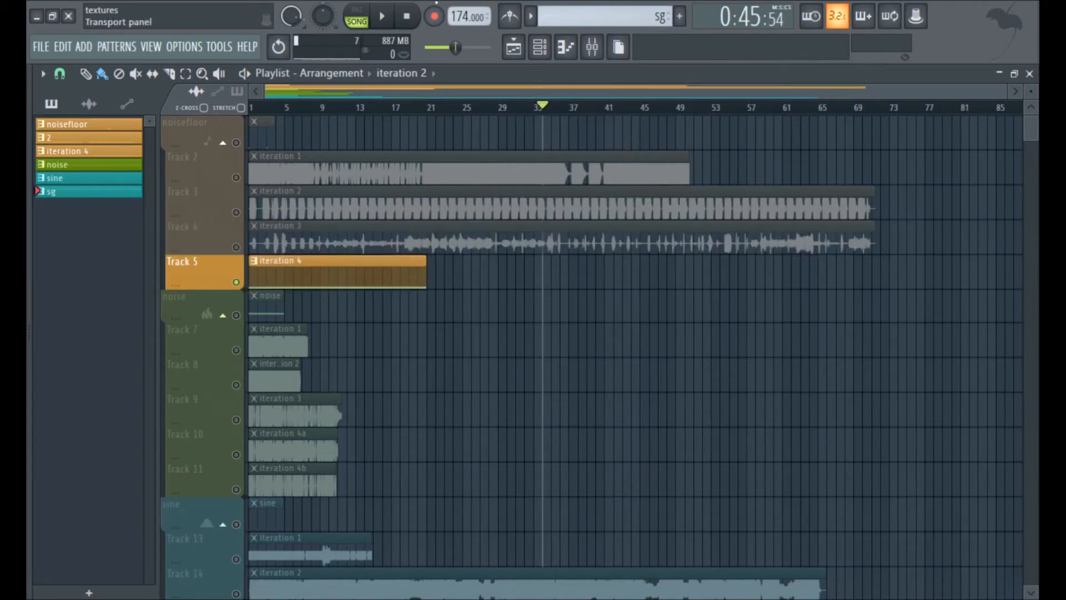
pyautogui.click(407, 16)
pyautogui.click(381, 15)
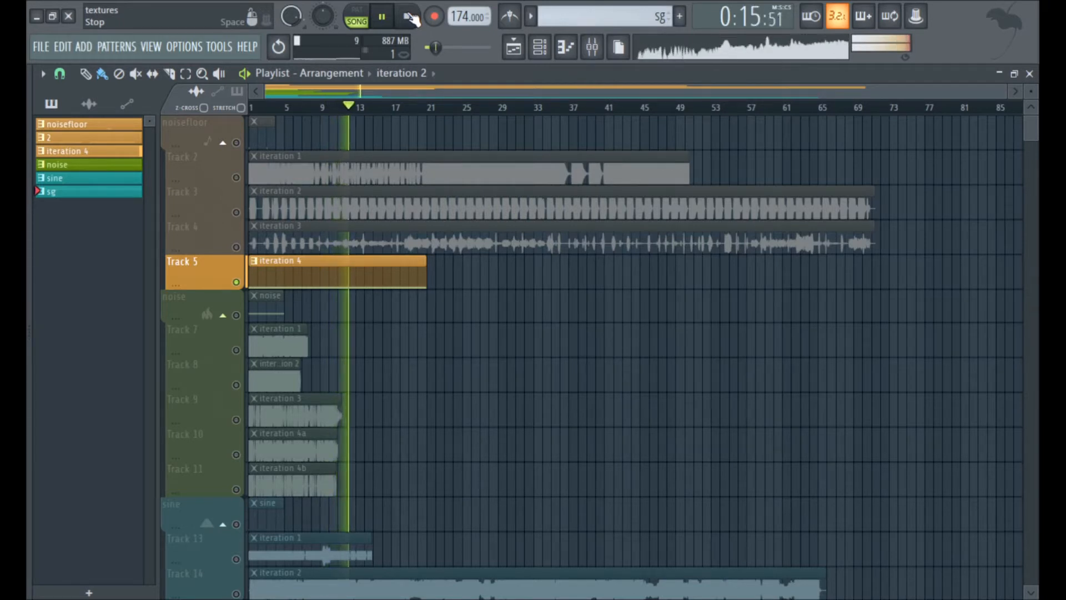
pyautogui.click(408, 15)
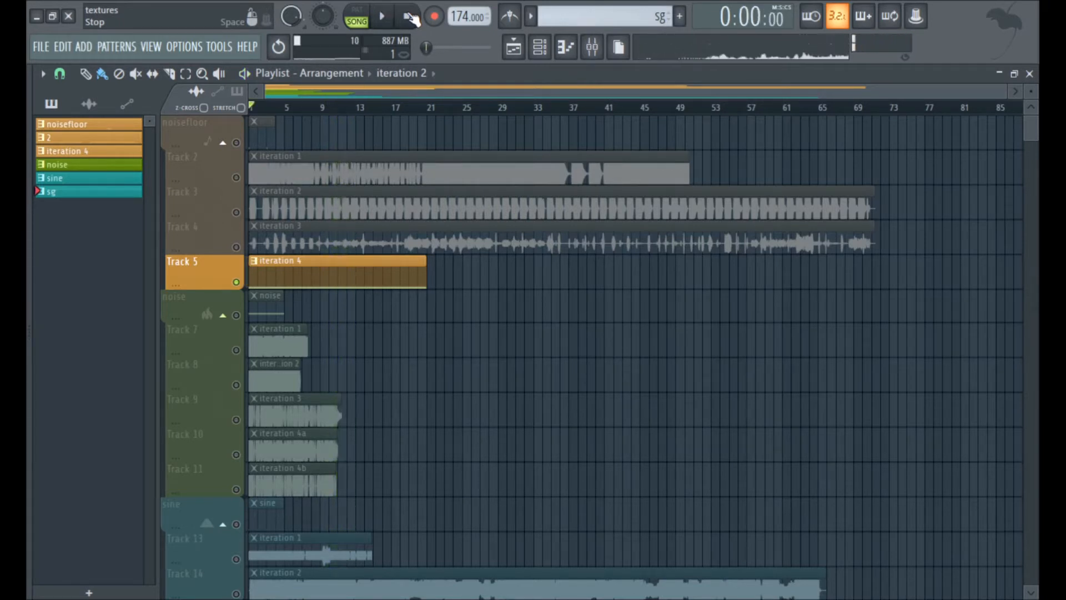
# Solo and play the noise source, followed by its first two iterations on Tracks 7 and 8.
pyautogui.rightClick(236, 316)
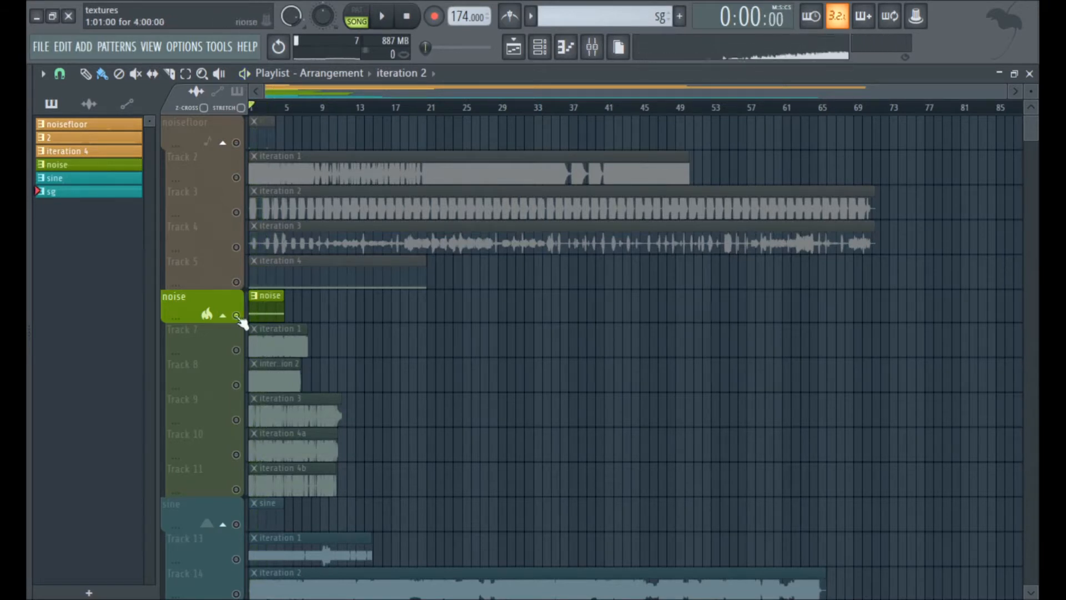
pyautogui.rightClick(237, 350)
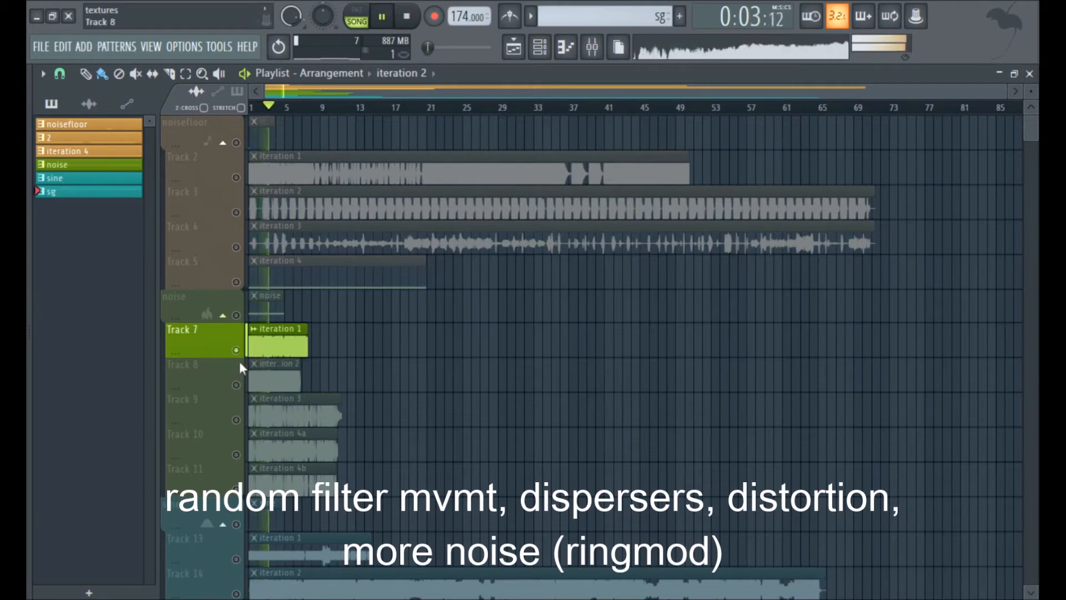
pyautogui.rightClick(236, 385)
pyautogui.press('space')
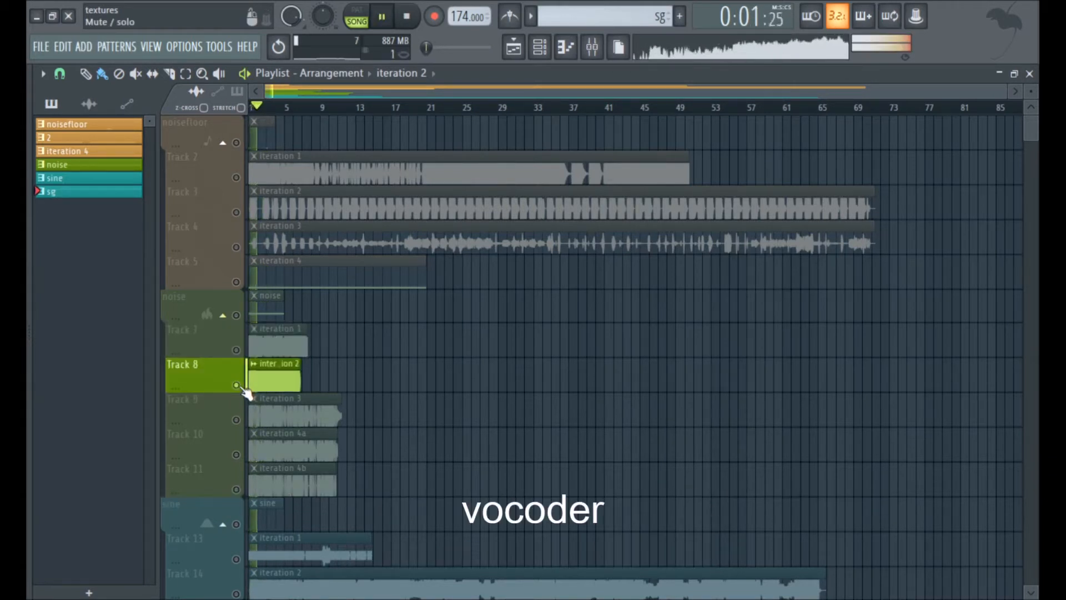
# Solo the noise group's iteration 3 on Track 9 and listen to it from the start.
pyautogui.rightClick(236, 420)
pyautogui.press('space')
pyautogui.press('space')
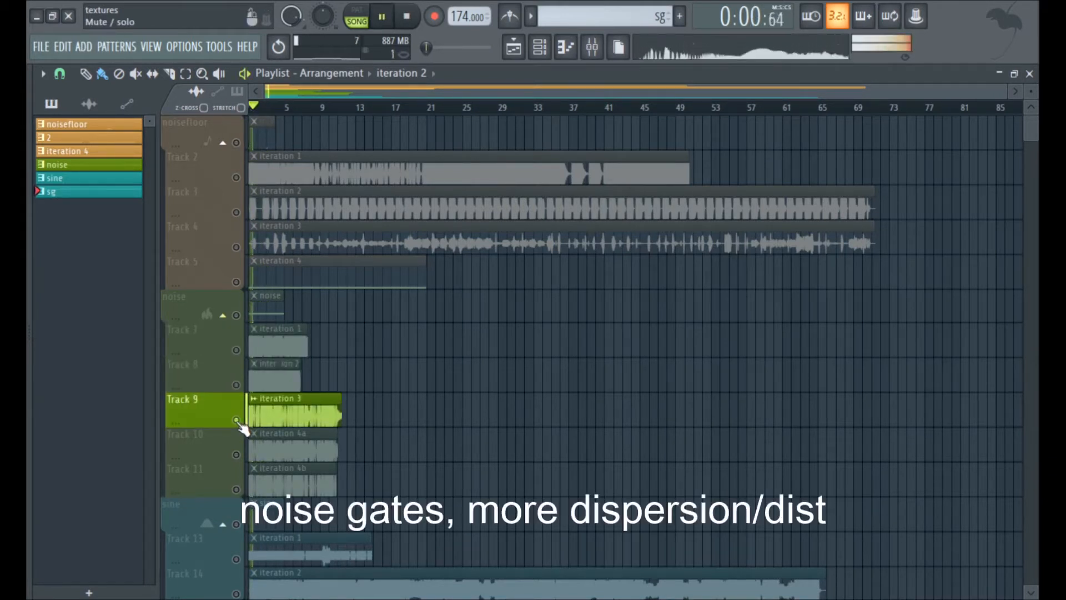
pyautogui.hotkey('alt', 'F8')
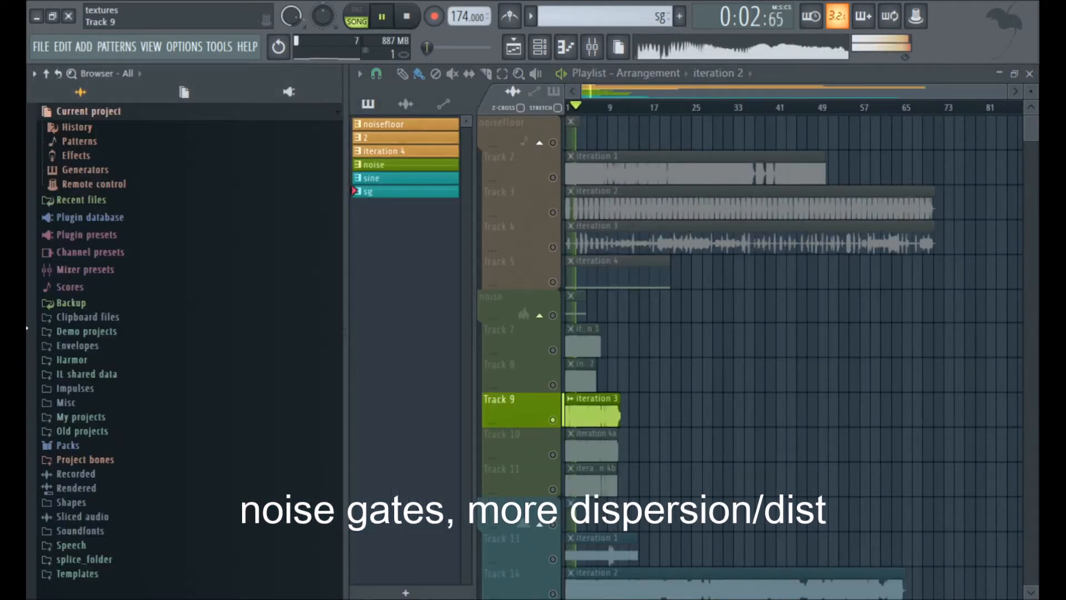
pyautogui.hotkey('alt', 'F8')
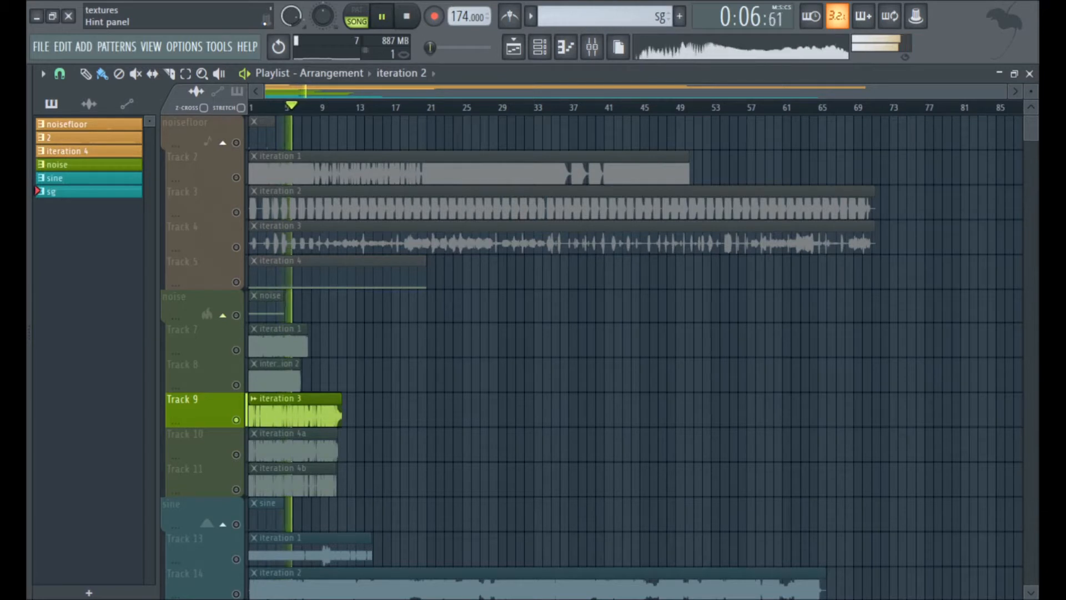
pyautogui.press('space')
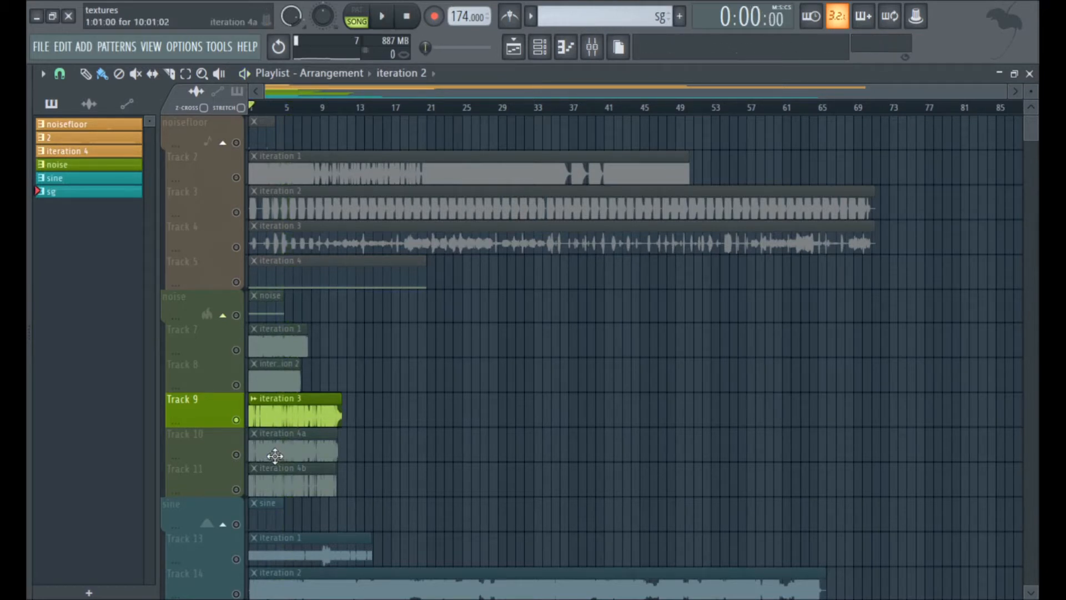
# Compare the final noise iterations by soloing and playing 4b on Track 11 and 4a on Track 10.
pyautogui.rightClick(236, 489)
pyautogui.press('space')
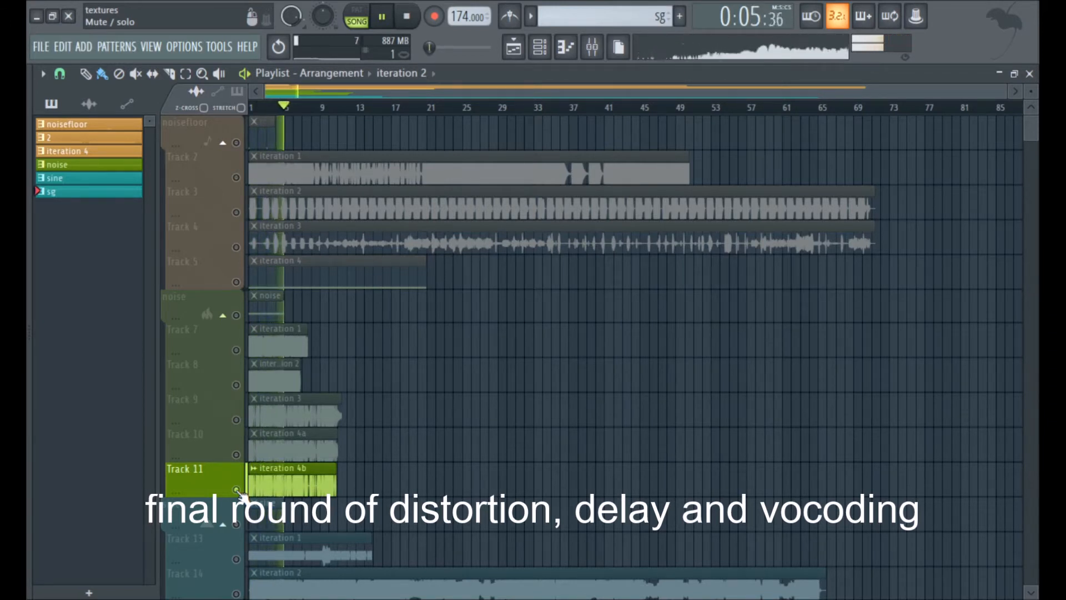
pyautogui.rightClick(236, 454)
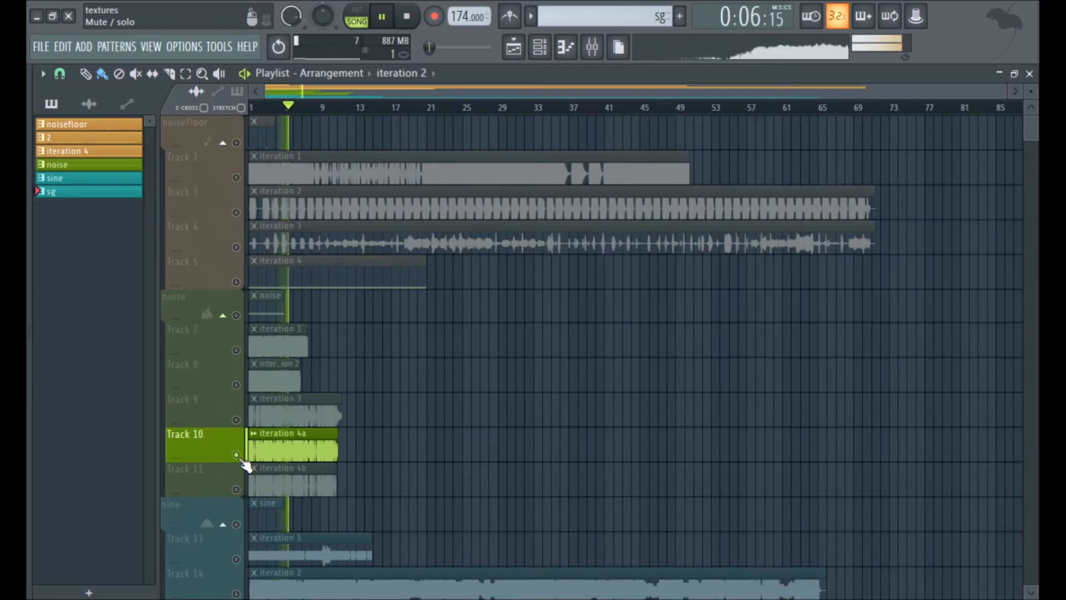
pyautogui.press('space')
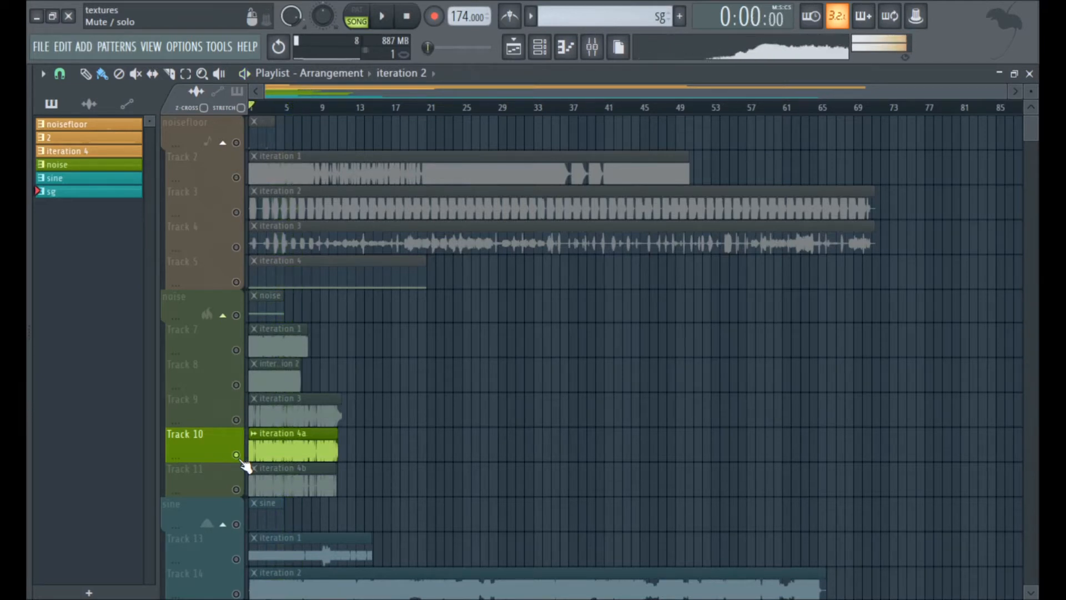
# Solo and play the sine source, followed by its iteration 1 on Track 13.
pyautogui.click(237, 526)
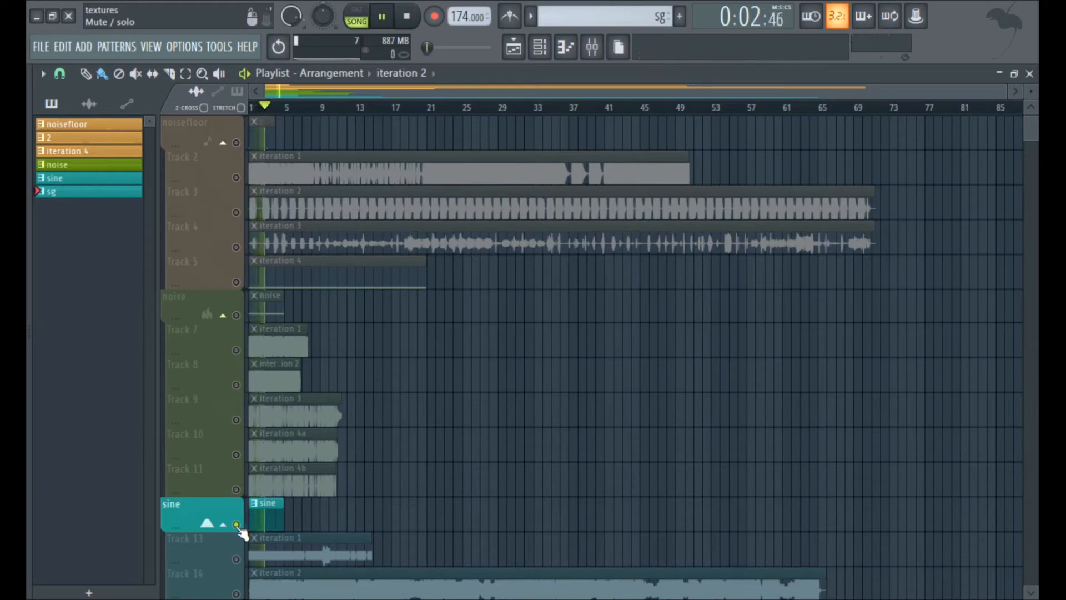
pyautogui.press('space')
pyautogui.rightClick(237, 560)
pyautogui.press('space')
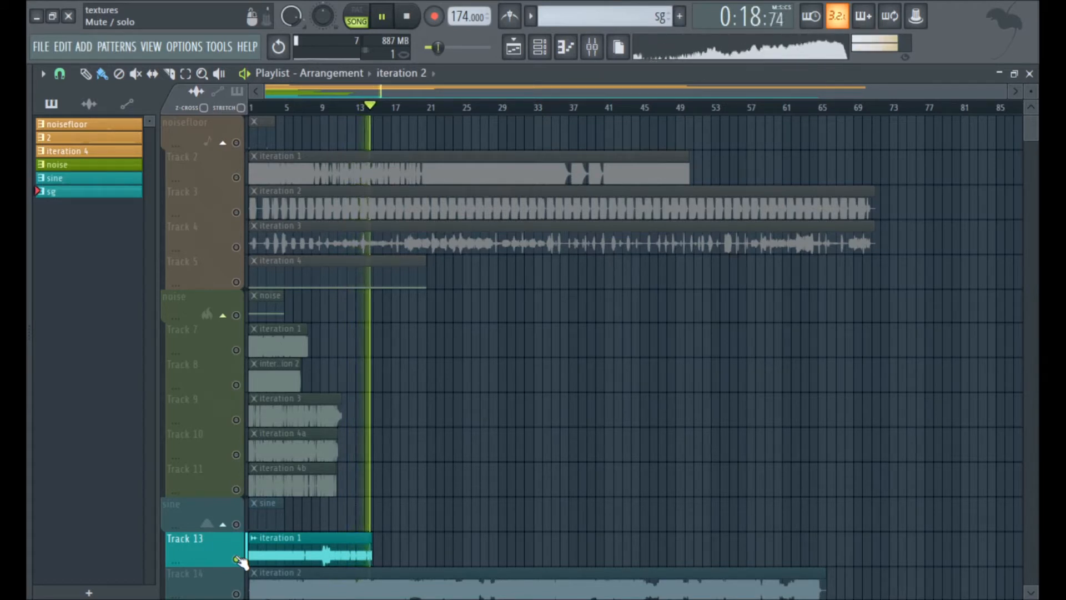
pyautogui.press('space')
# Solo the sine group's iteration 2 on Track 14, listen to a long stretch and stop playback.
pyautogui.rightClick(237, 594)
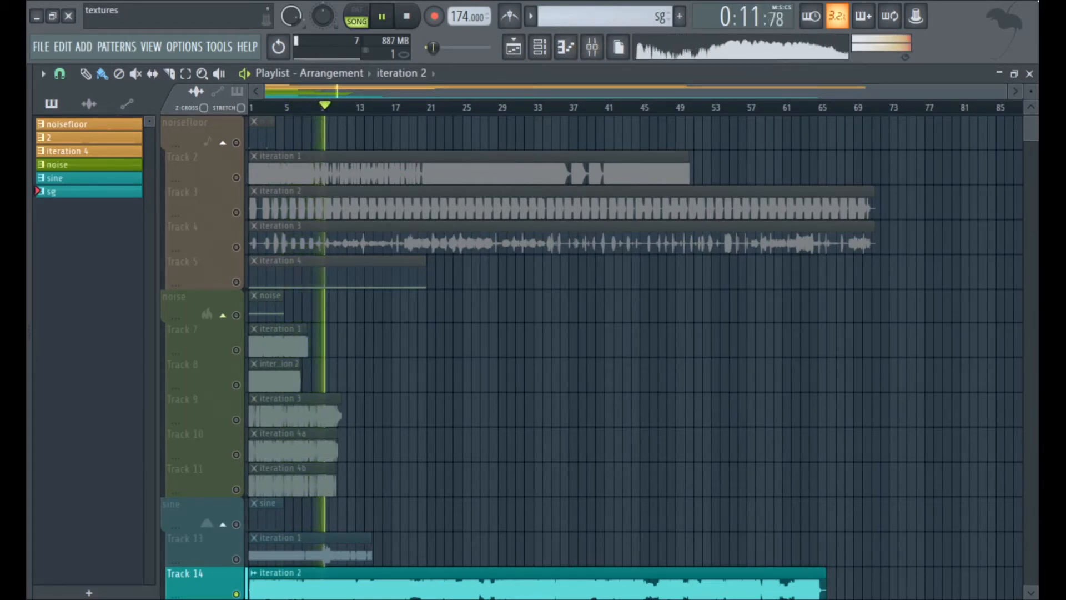
pyautogui.moveTo(1039, 2)
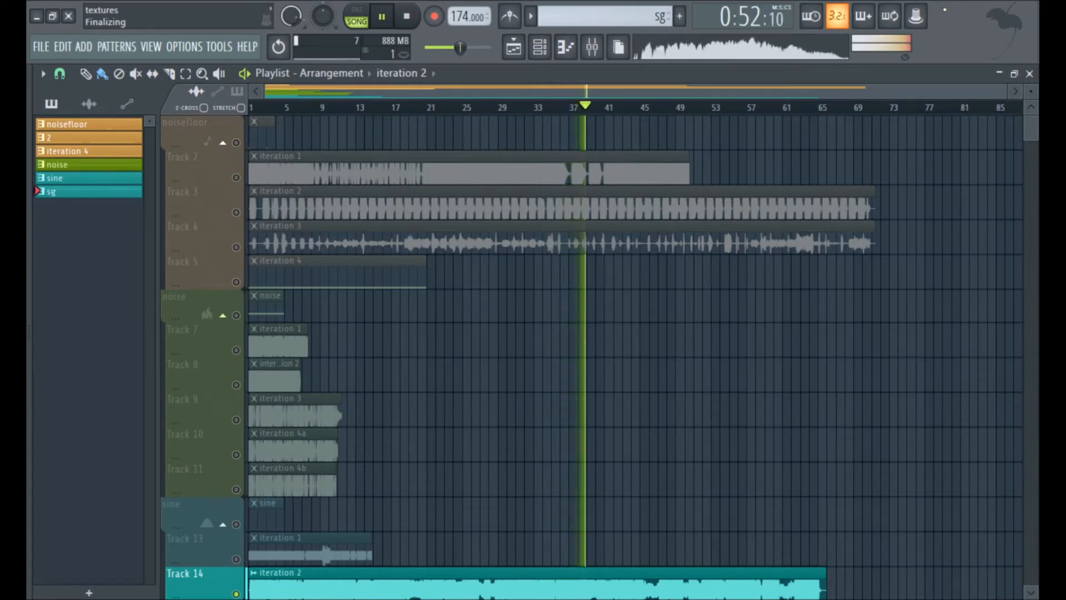
pyautogui.click(420, 18)
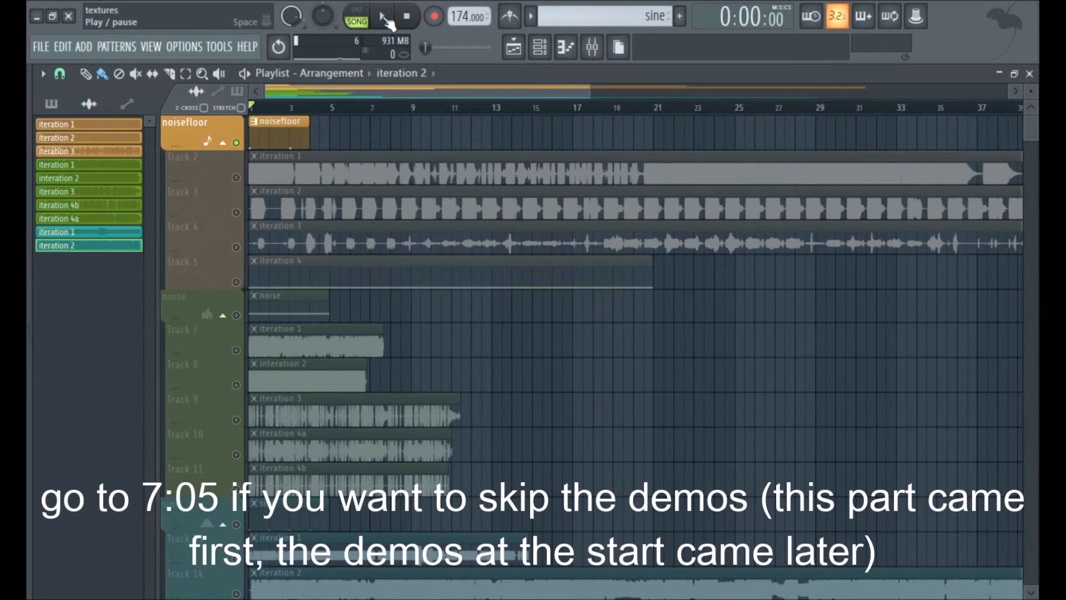
# Compare the original noisefloor pattern with its final iteration 4 on Track 5 by playing each soloed.
pyautogui.click(386, 19)
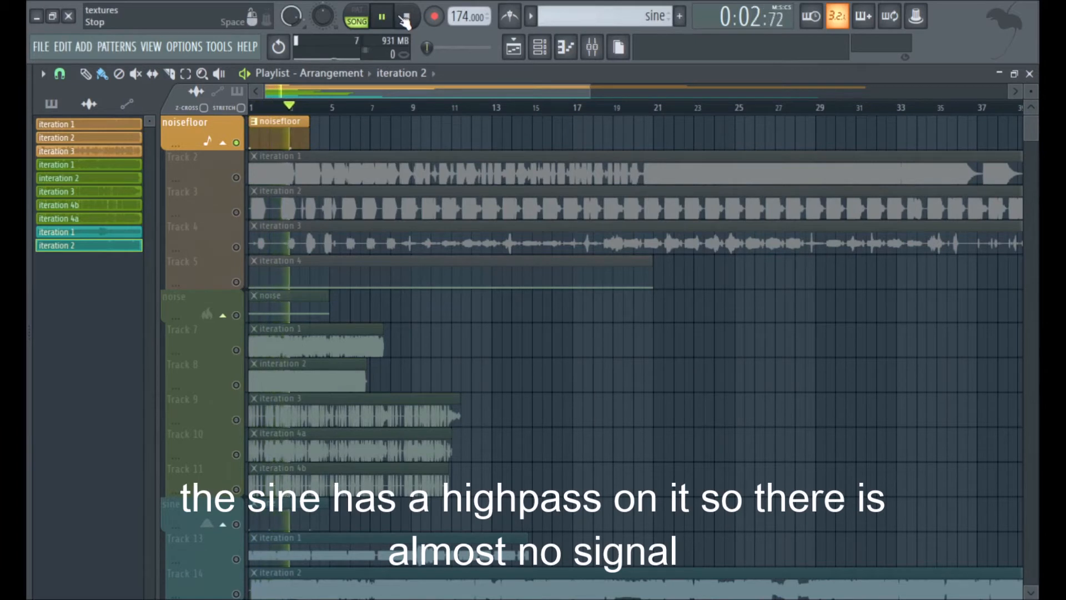
pyautogui.click(409, 19)
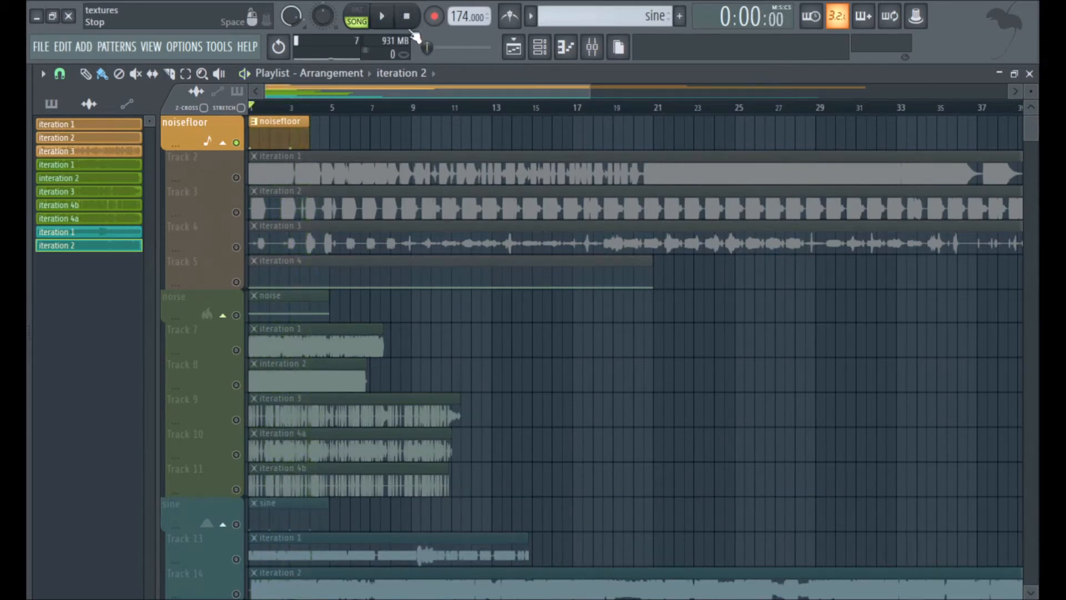
pyautogui.rightClick(236, 282)
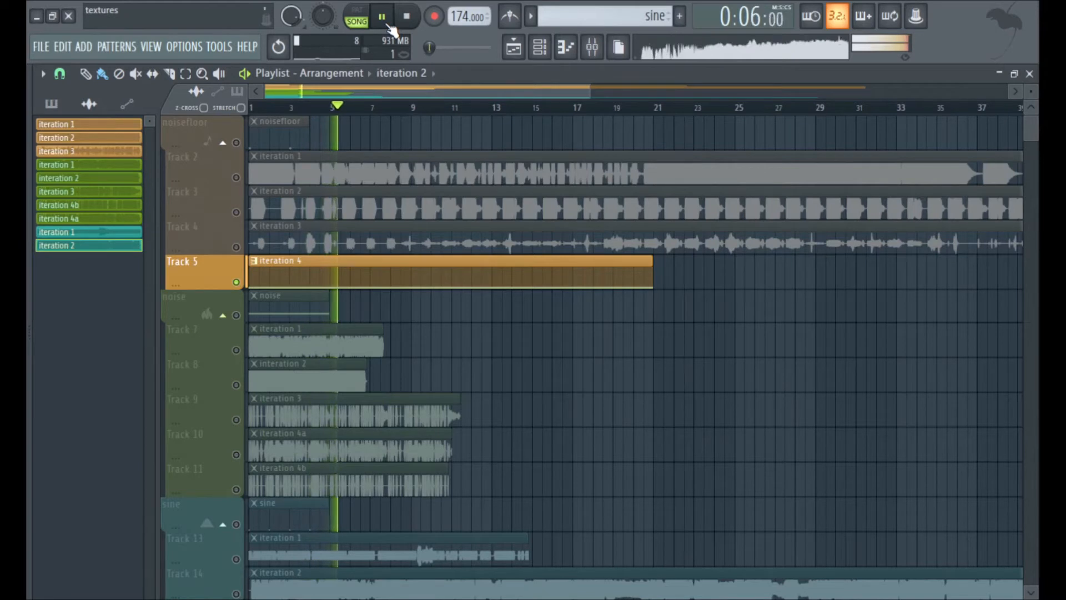
pyautogui.click(406, 16)
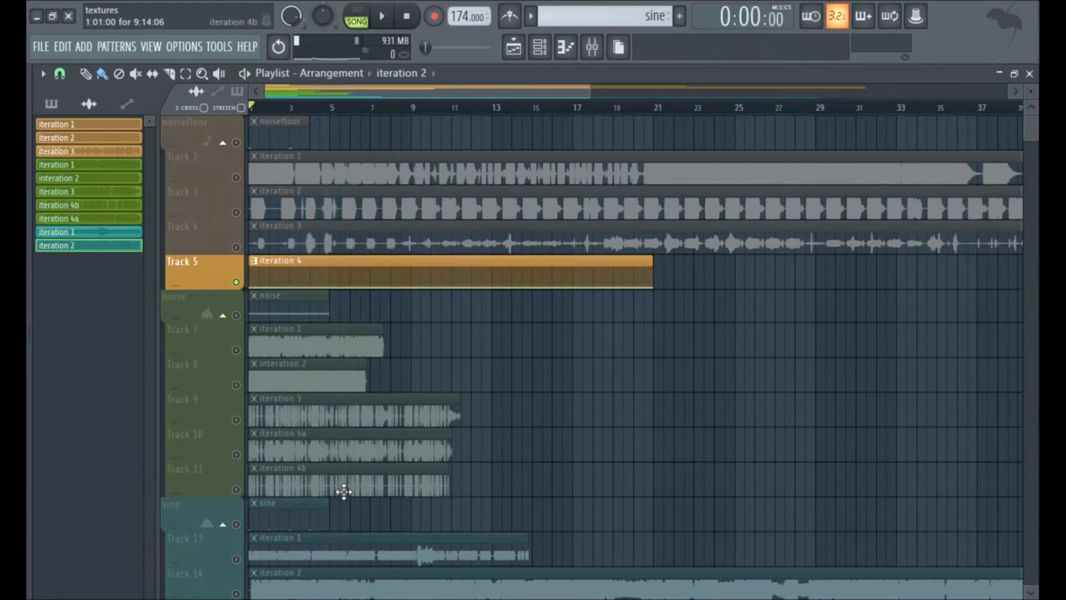
# Solo the original noise pattern and play it briefly.
pyautogui.rightClick(236, 315)
pyautogui.press('space')
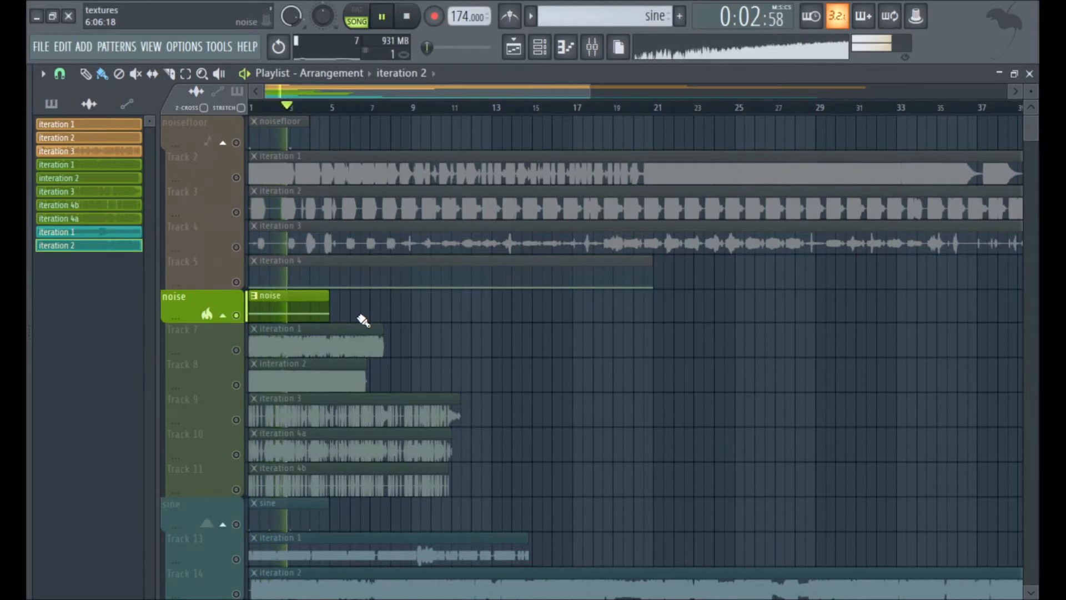
pyautogui.press('space')
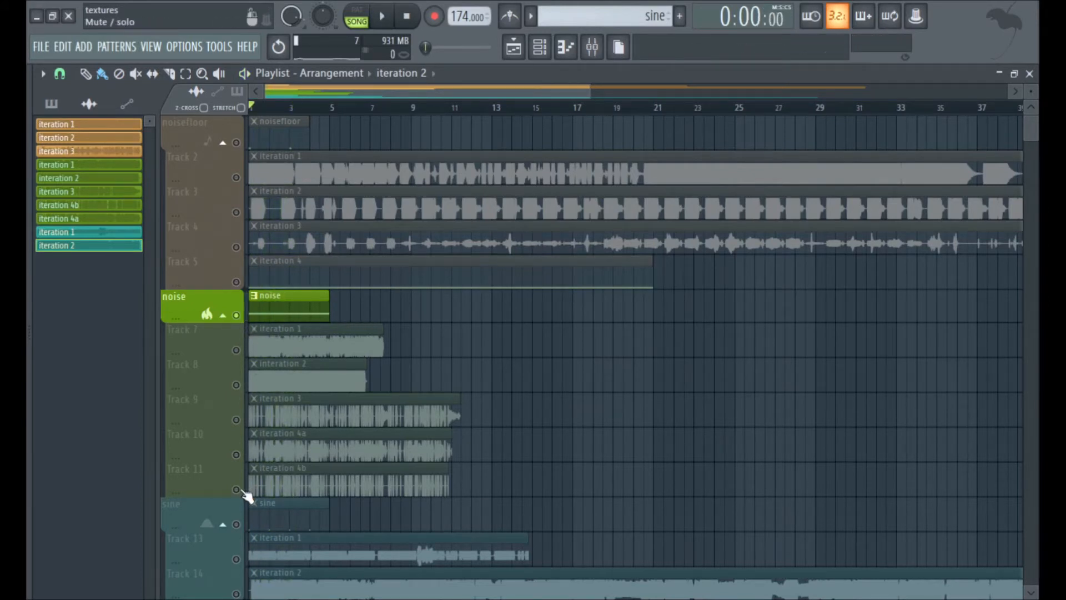
# Solo and play the processed noise results, iteration 4a on Track 10 and iteration 4b on Track 11.
pyautogui.rightClick(237, 455)
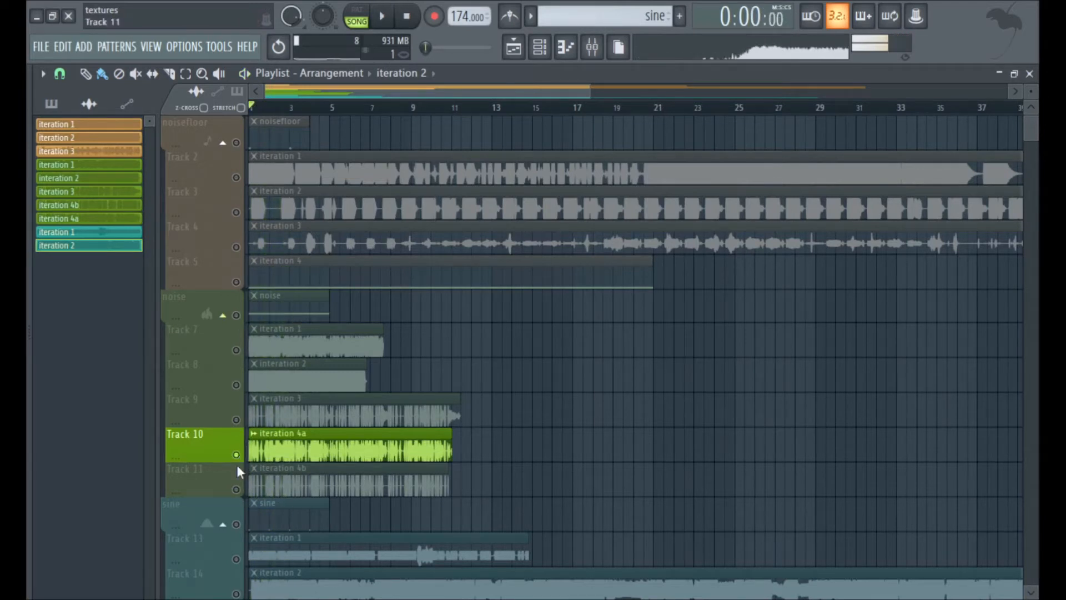
pyautogui.rightClick(237, 490)
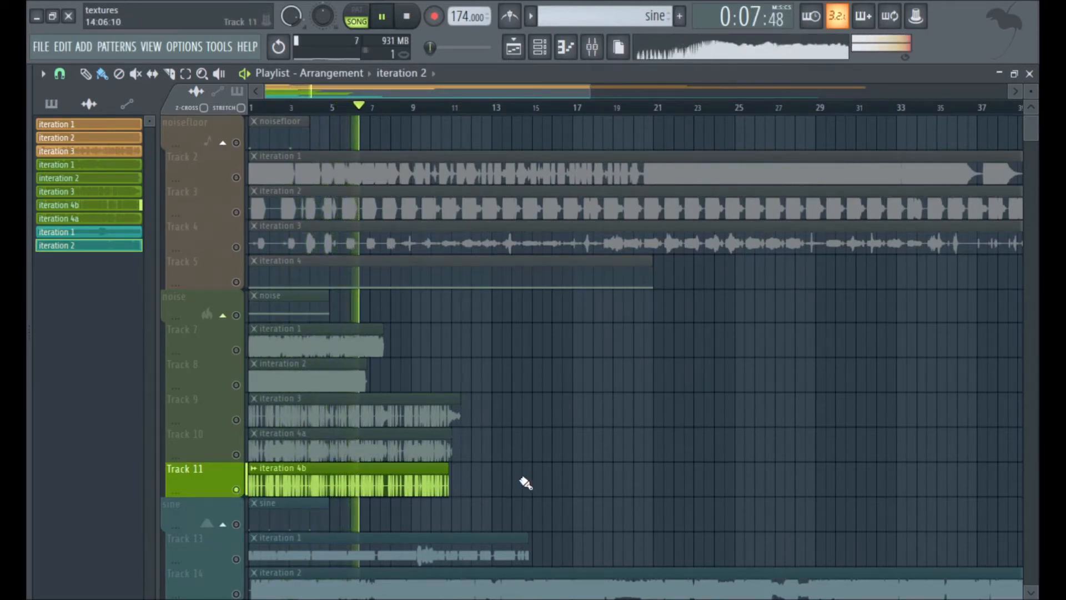
pyautogui.press('space')
# Compare the original sine pattern with its iteration 2 on Track 14 by soloing and playing each.
pyautogui.scroll(-1, 532, 481)
pyautogui.scroll(-3, 247, 389)
pyautogui.click(242, 386)
pyautogui.scroll(4, 243, 389)
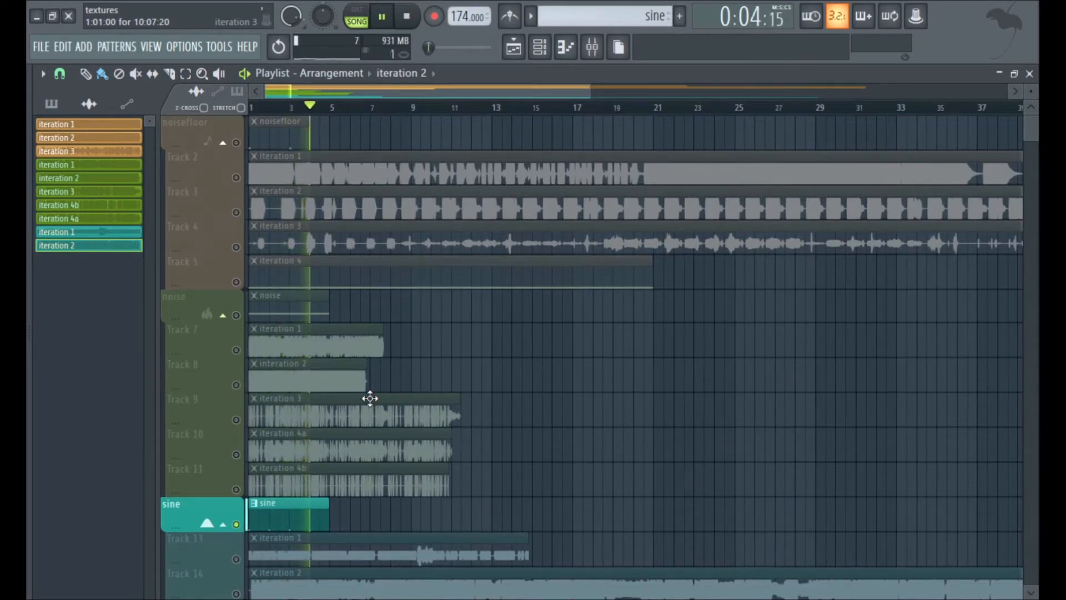
pyautogui.press('space')
pyautogui.click(237, 594)
pyautogui.press('space')
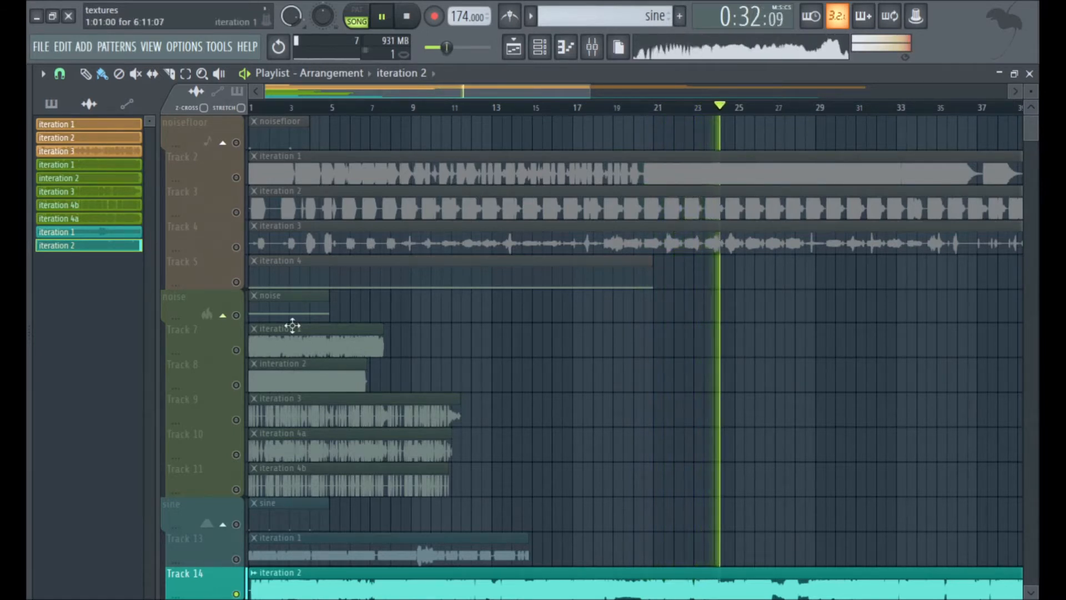
# Stop playback, solo the original noisefloor track, and examine the noisefloor channel's 3x Osc settings.
pyautogui.click(406, 16)
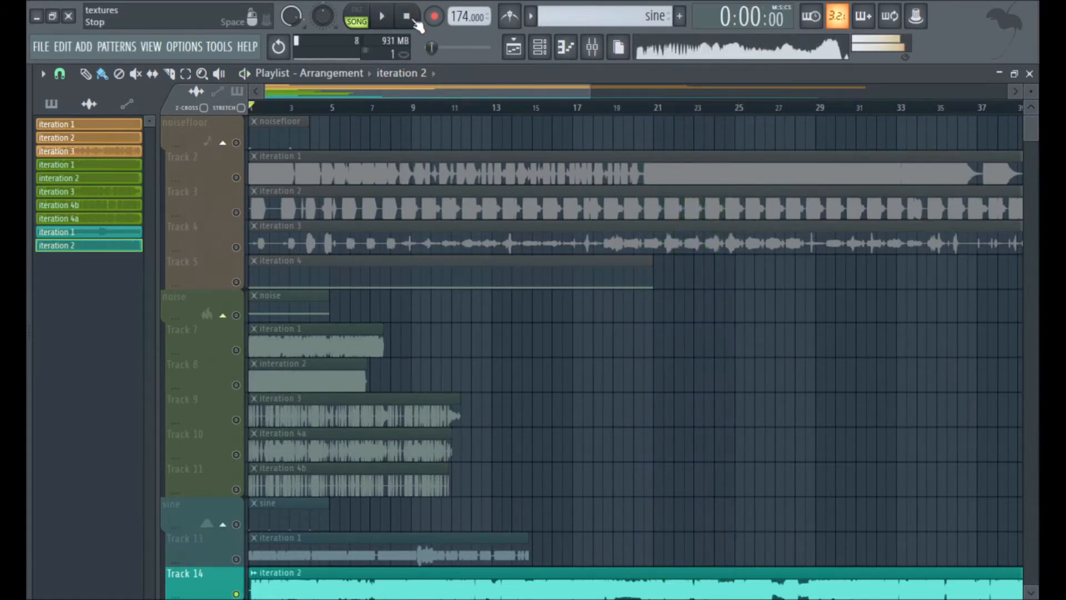
pyautogui.click(247, 147)
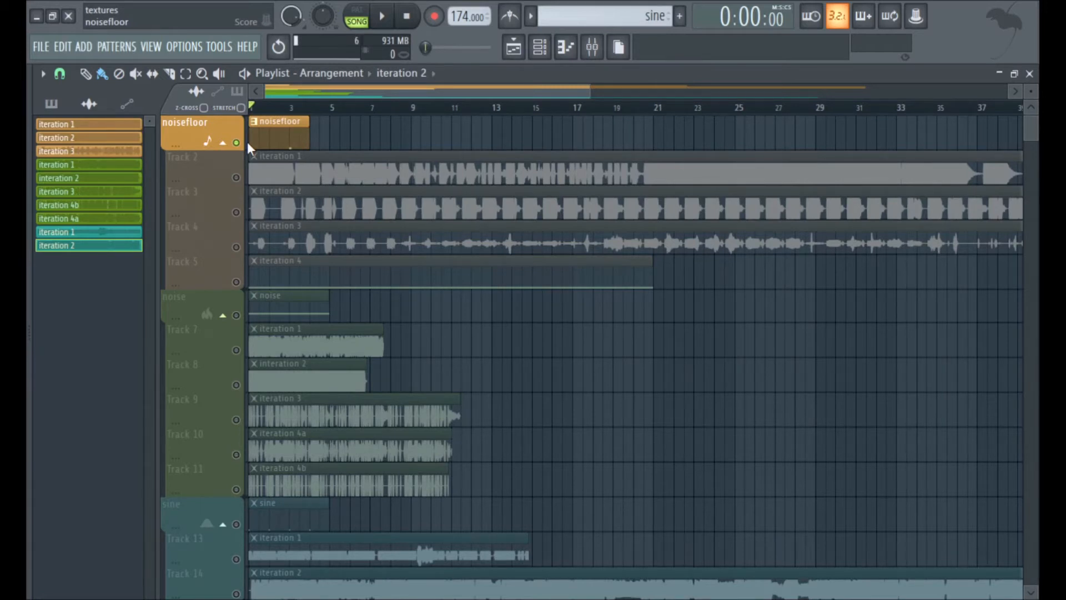
pyautogui.click(539, 47)
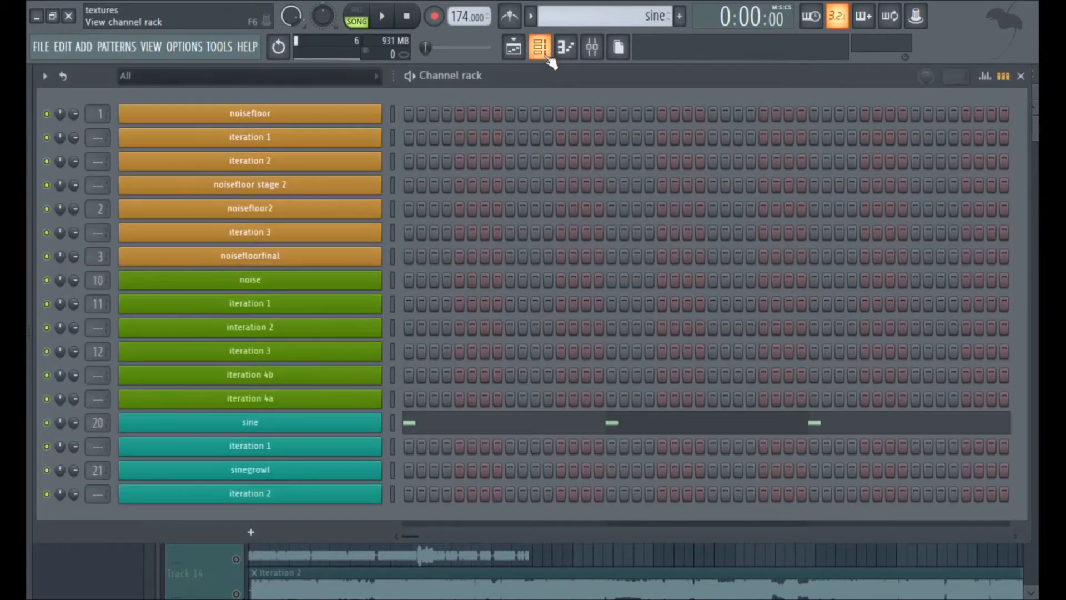
pyautogui.click(272, 117)
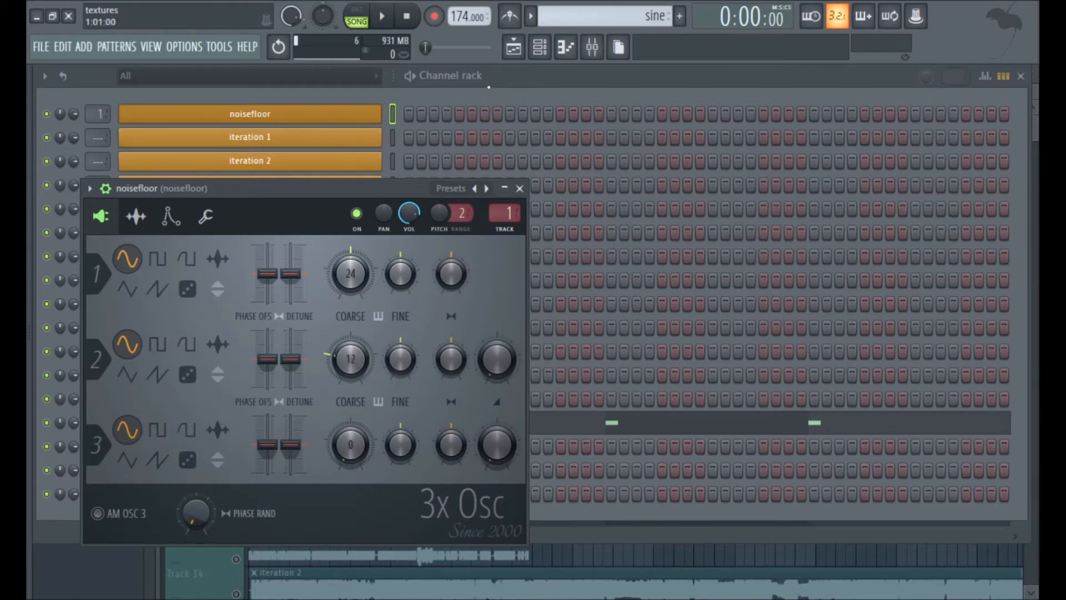
pyautogui.click(335, 112)
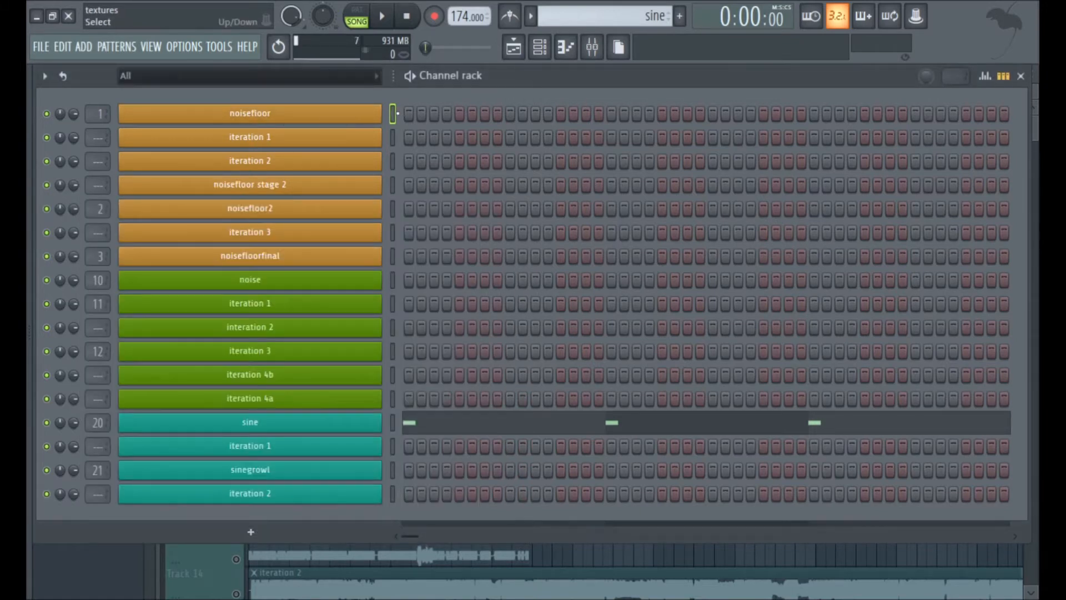
# Inspect Fruity Parametric EQ 2 on the noisefloor mixer track, bypass it, and play the unprocessed sound.
pyautogui.click(592, 47)
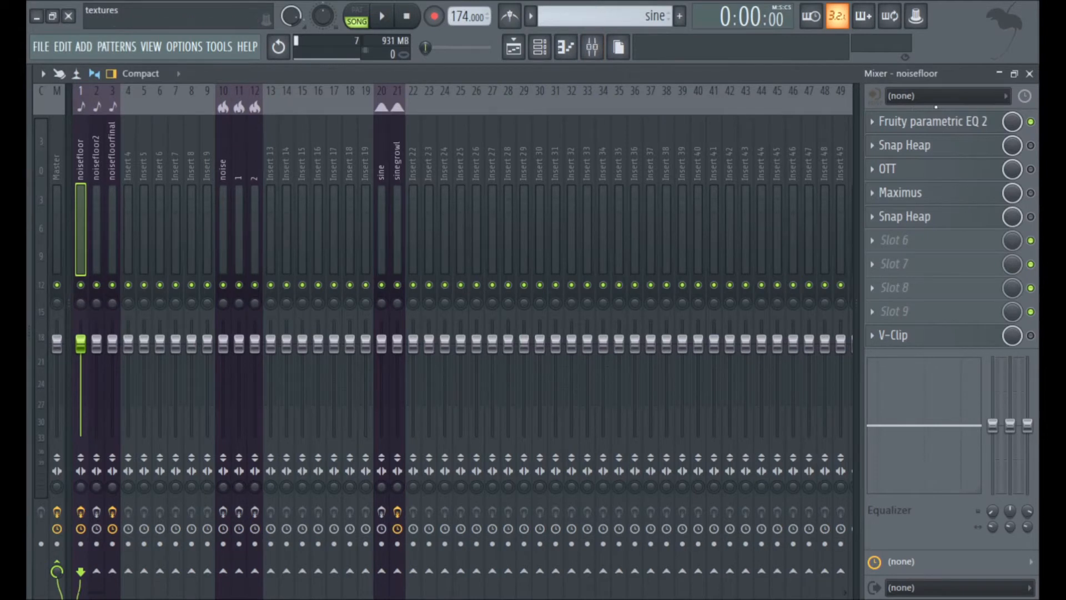
pyautogui.click(935, 131)
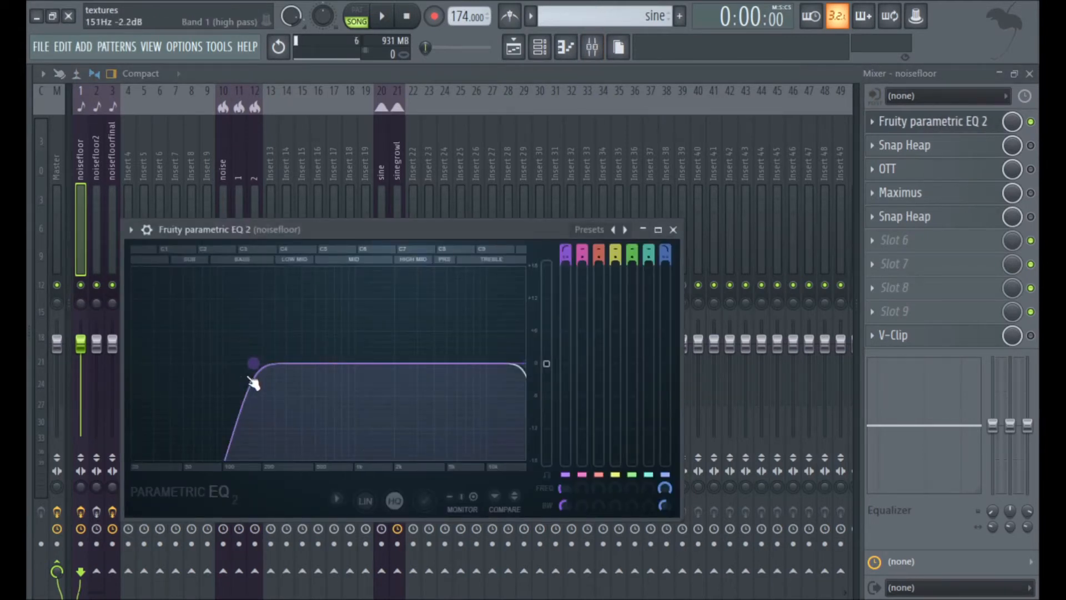
pyautogui.click(1031, 122)
pyautogui.click(383, 13)
pyautogui.click(407, 15)
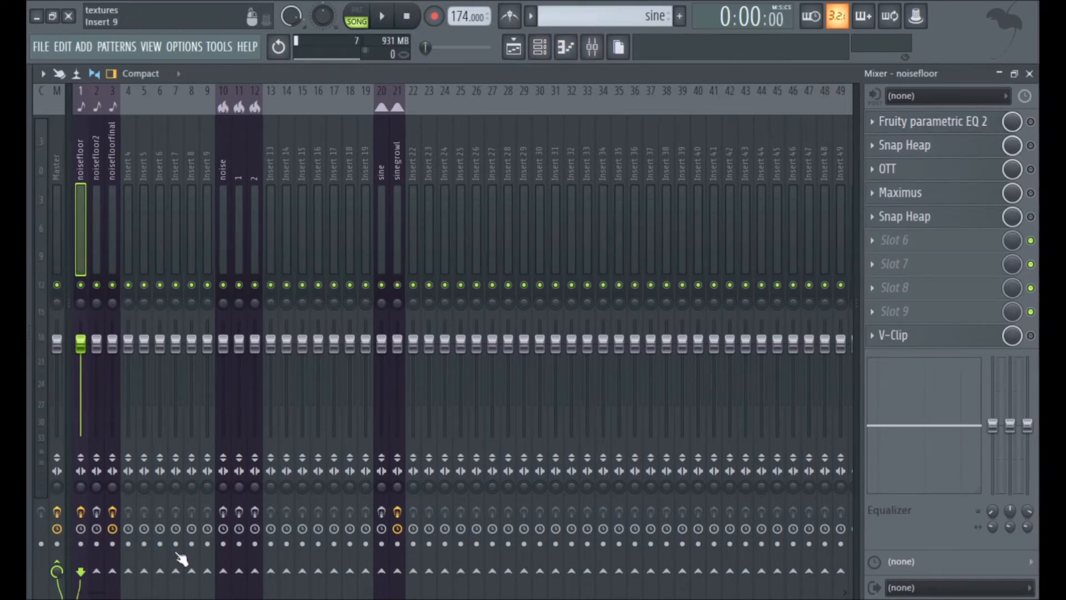
# Enable every effect in the noisefloor mixer track's chain, from Fruity Parametric EQ 2 through V-Clip, and play the processed sound.
pyautogui.click(1030, 122)
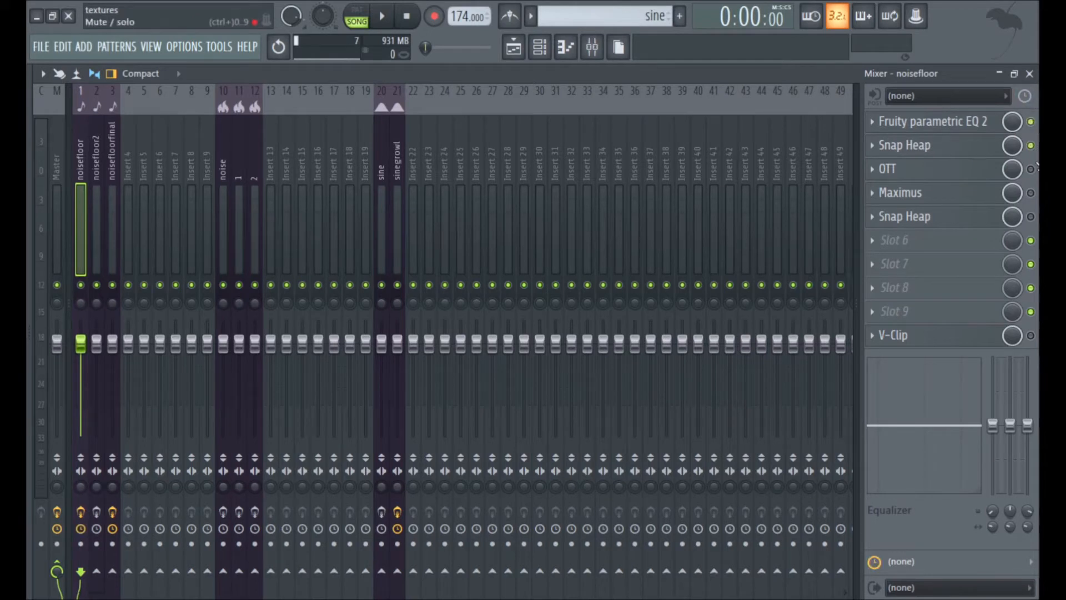
pyautogui.click(1030, 217)
pyautogui.click(1031, 336)
pyautogui.click(394, 16)
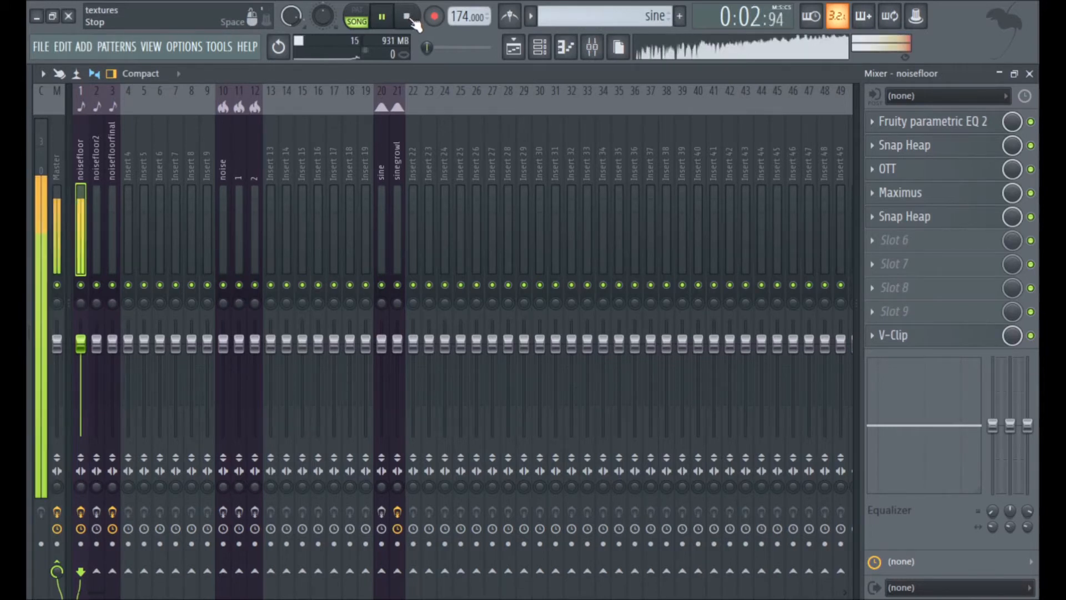
pyautogui.click(408, 17)
# Bypass the second Snap Heap on the noisefloor track and examine the settings of the first Snap Heap and OTT.
pyautogui.click(1031, 216)
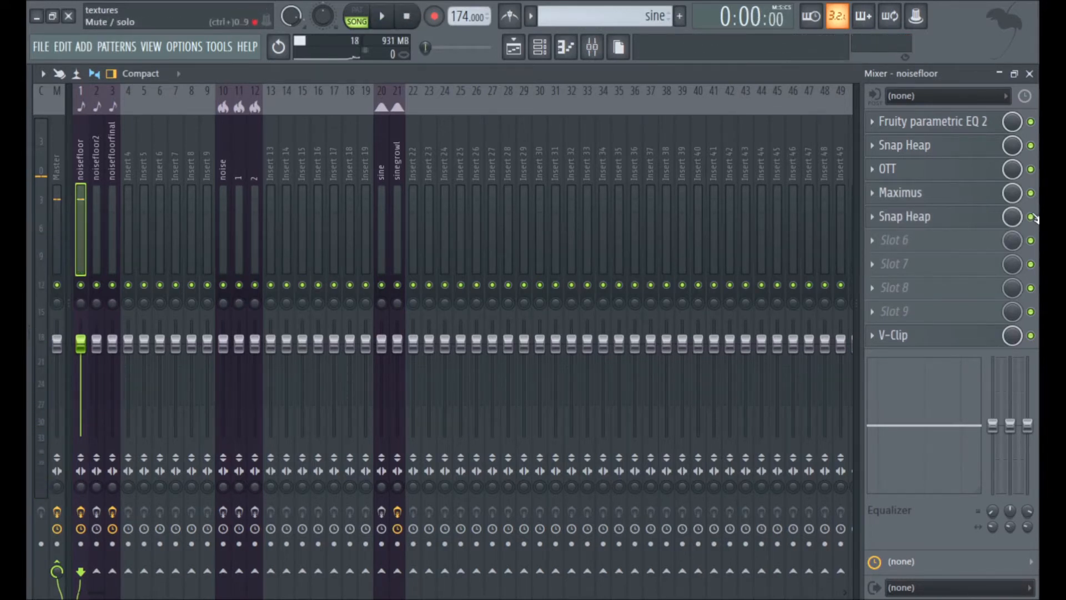
pyautogui.click(922, 146)
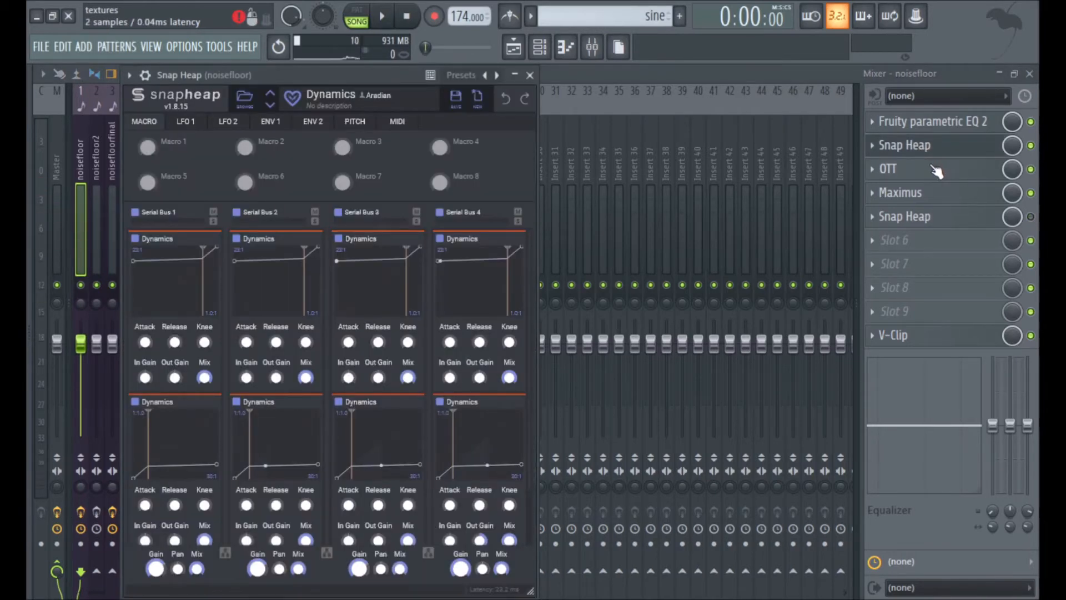
pyautogui.click(936, 171)
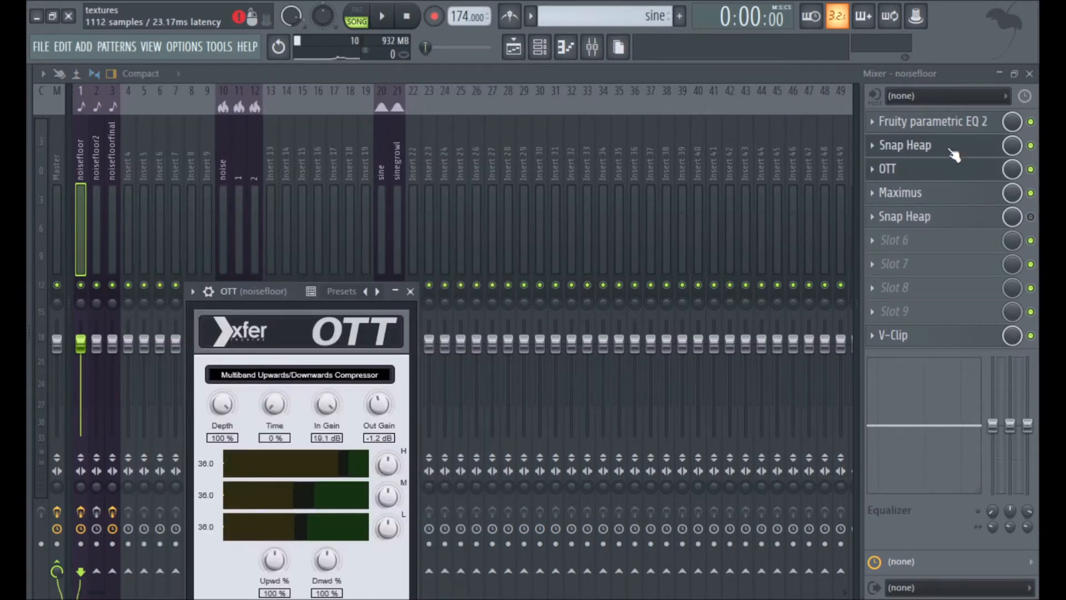
pyautogui.click(944, 168)
# Examine the low, mid and master band curves in Maximus on the noisefloor track.
pyautogui.click(925, 195)
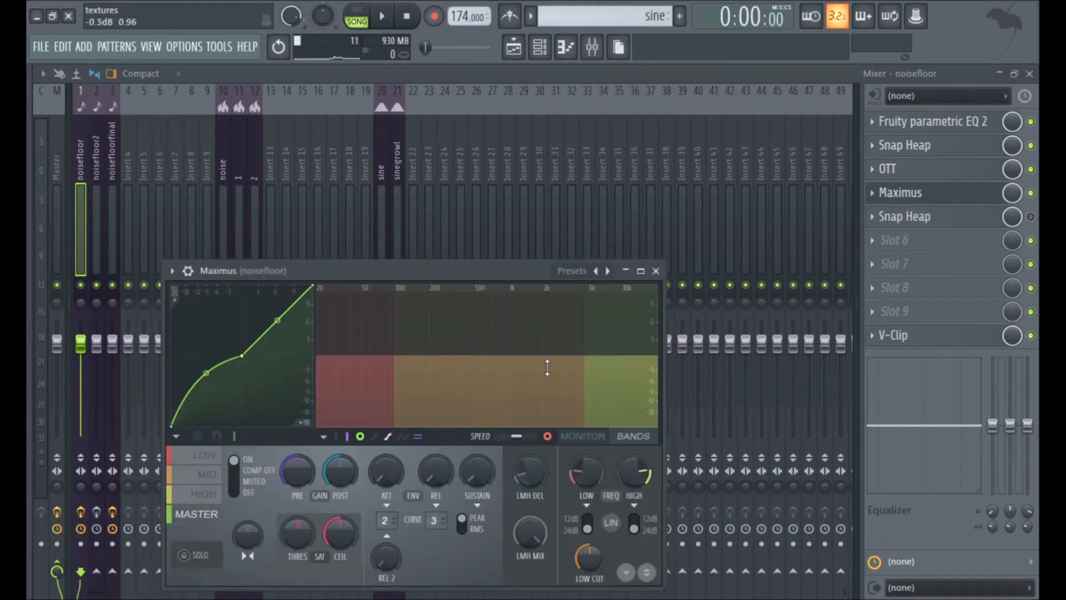
pyautogui.click(204, 456)
pyautogui.click(203, 475)
pyautogui.click(206, 514)
pyautogui.click(988, 198)
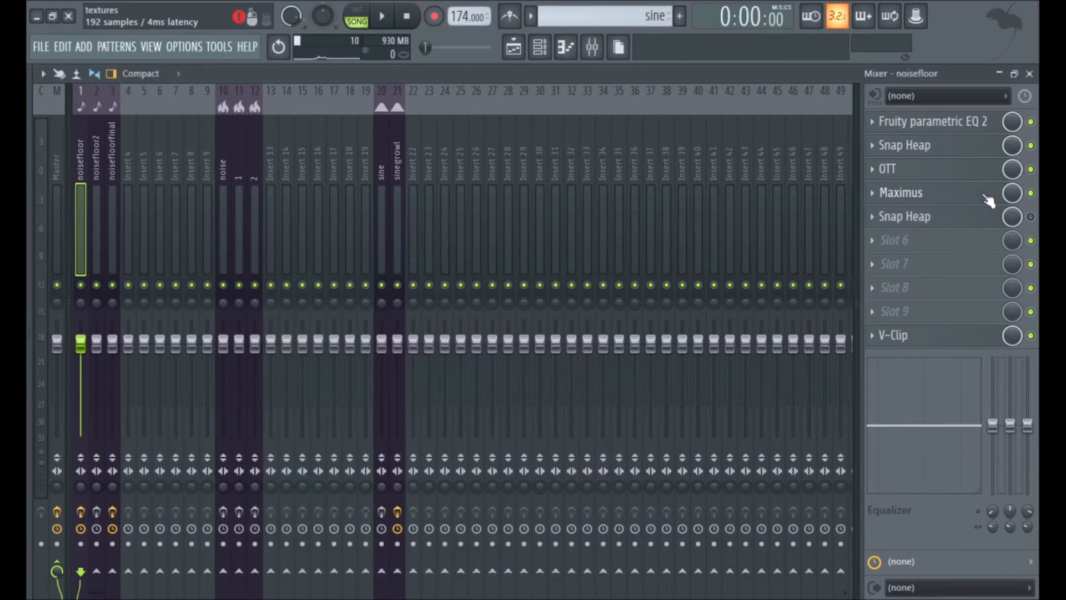
# Examine the input gain and Hard Clip settings of V-Clip on the noisefloor track.
pyautogui.click(1031, 218)
pyautogui.click(955, 339)
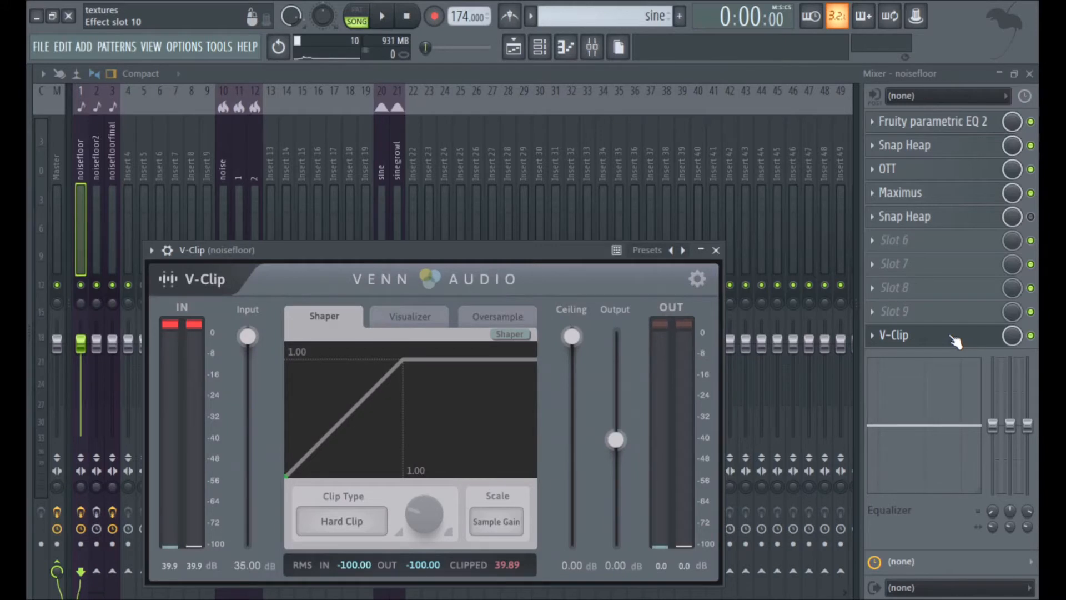
pyautogui.click(954, 339)
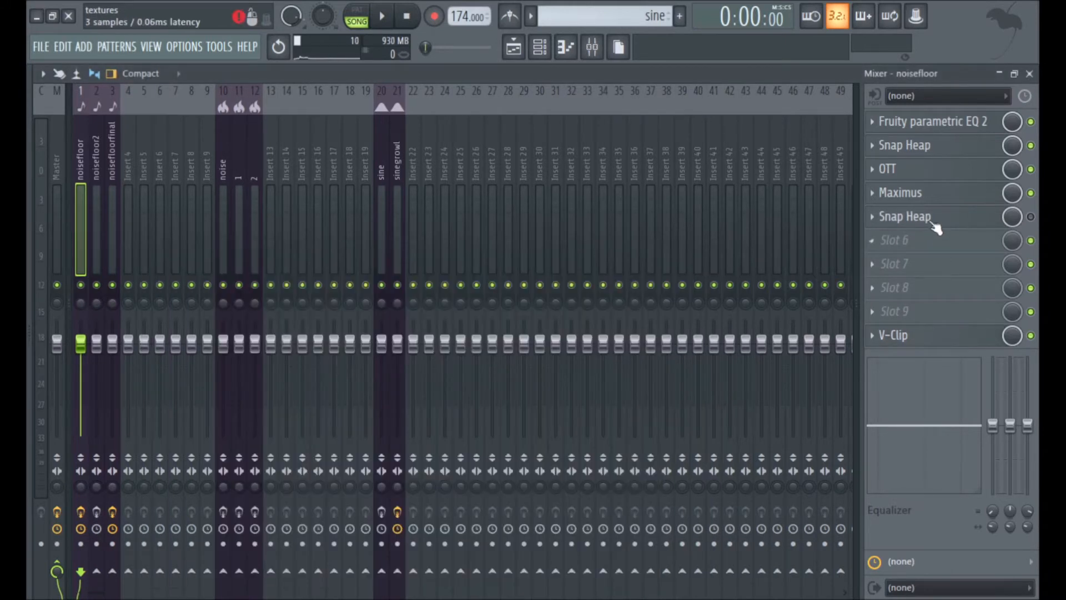
# Turn off Delay and Bitcrush in the second Snap Heap and play the noisefloor pattern with only the Frequency Shifter active.
pyautogui.click(933, 218)
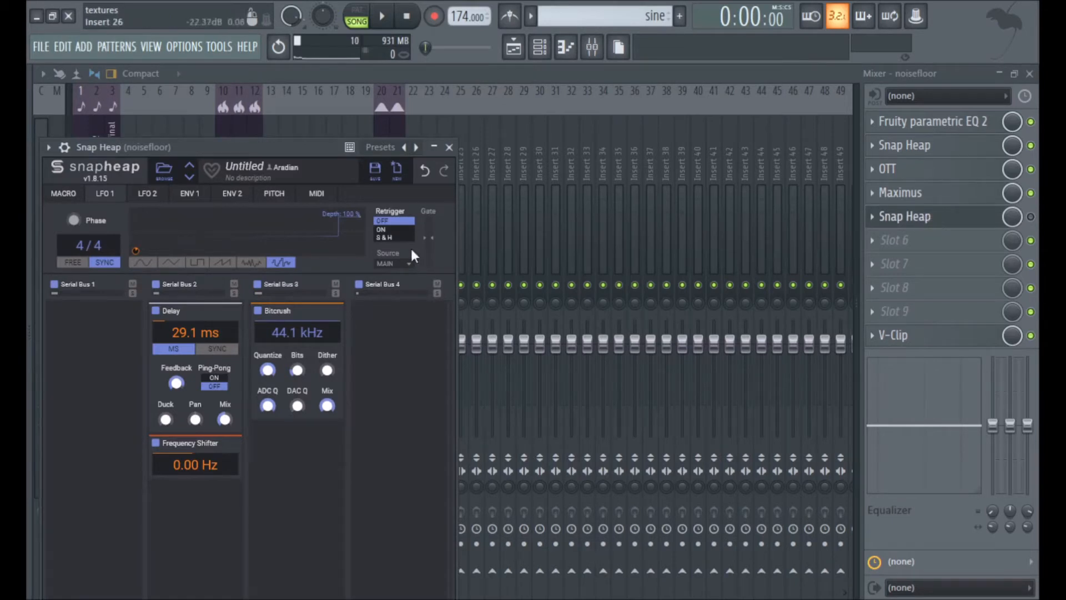
pyautogui.click(154, 195)
pyautogui.click(116, 197)
pyautogui.click(155, 311)
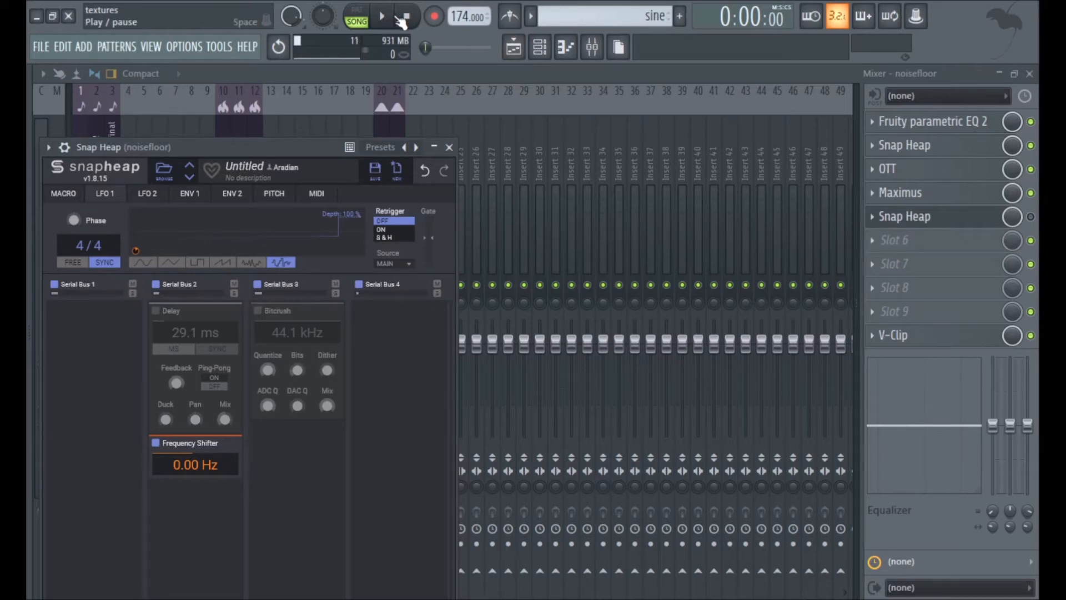
pyautogui.click(387, 18)
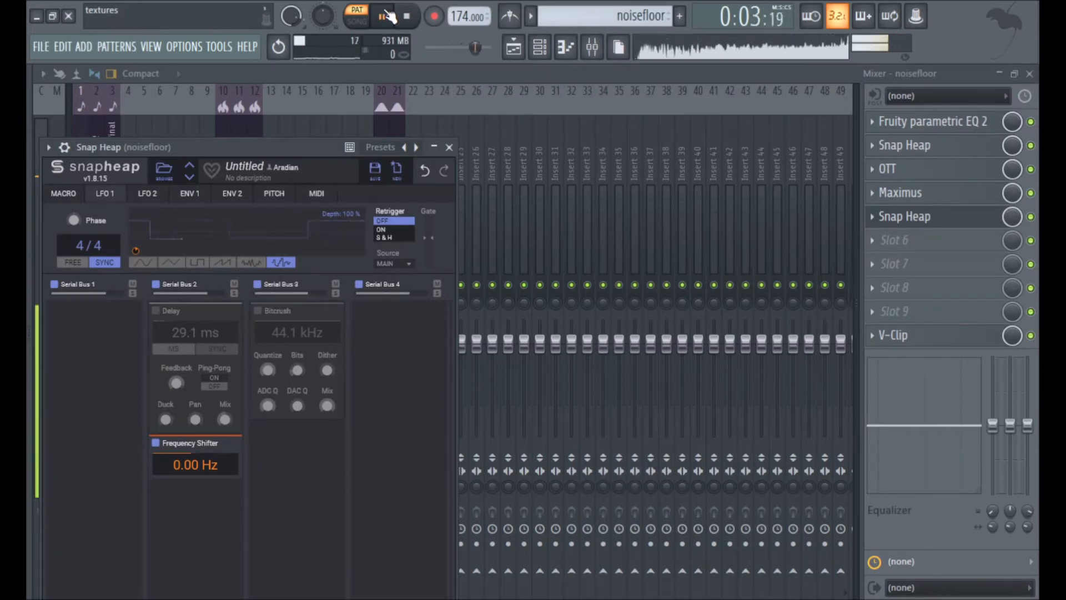
pyautogui.click(406, 16)
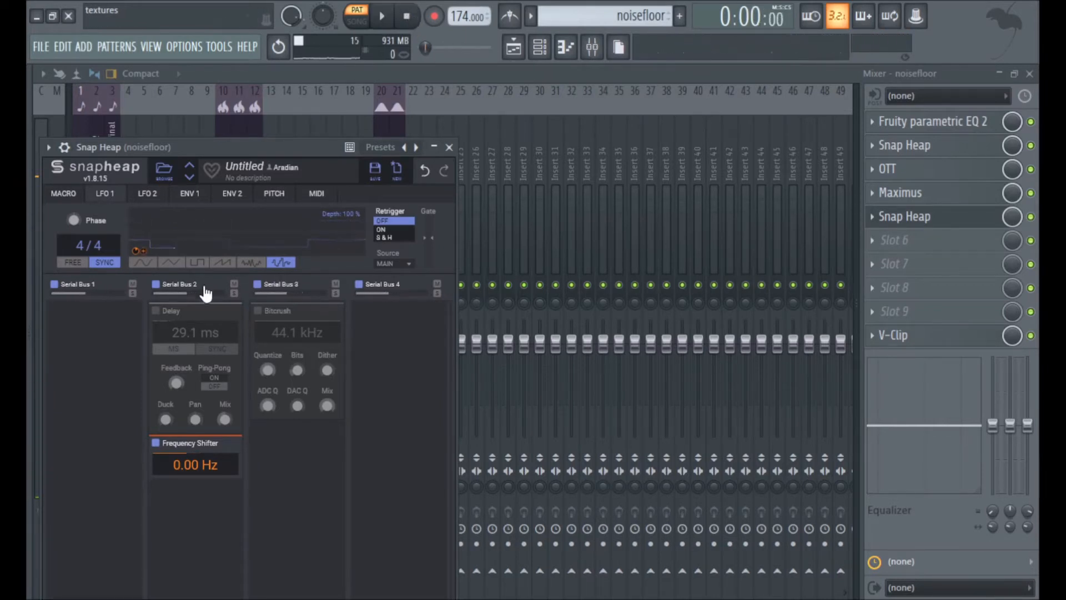
# Re-enable Delay and Bitcrush in the second Snap Heap and play the noisefloor pattern through all three modules.
pyautogui.click(155, 311)
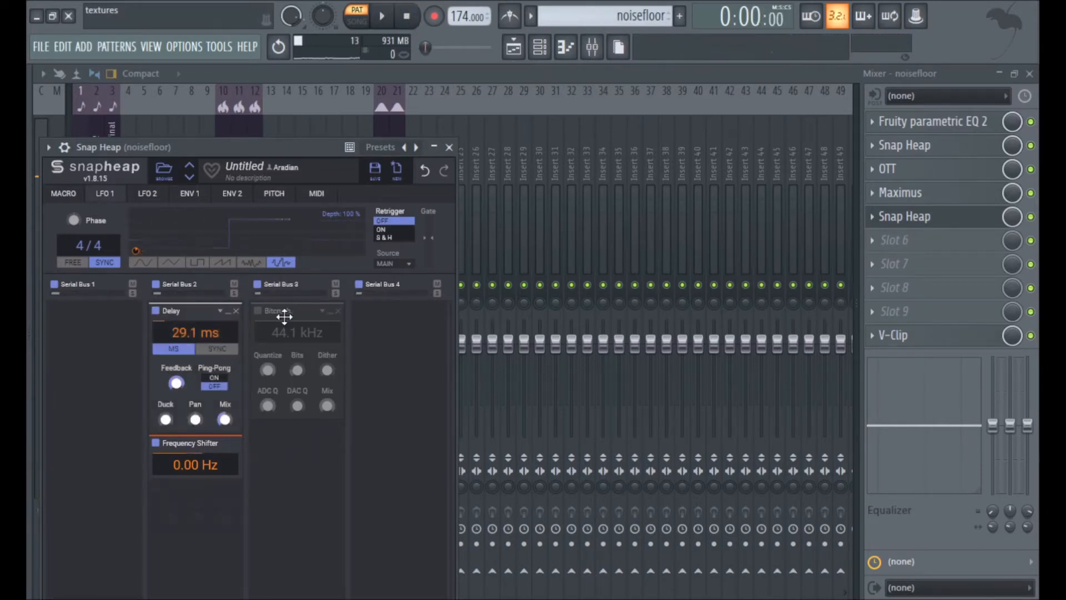
pyautogui.click(258, 311)
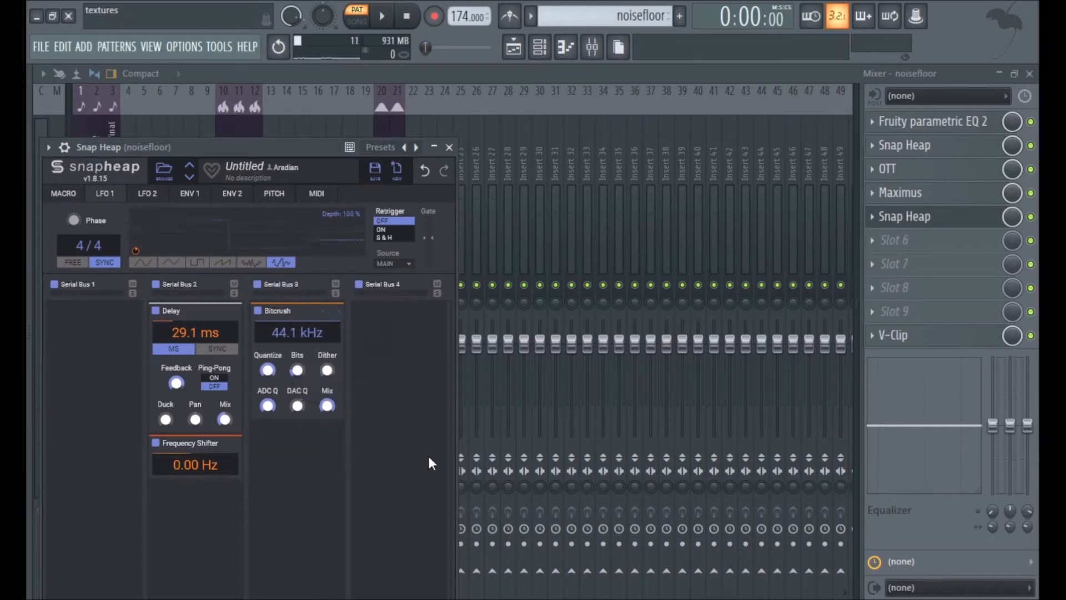
pyautogui.click(383, 23)
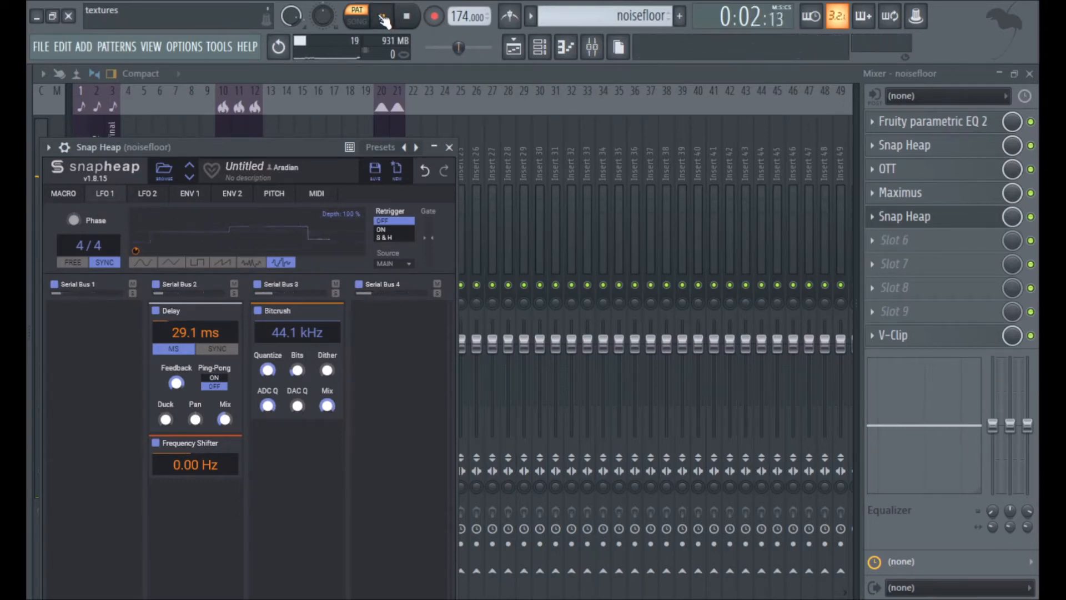
pyautogui.click(409, 19)
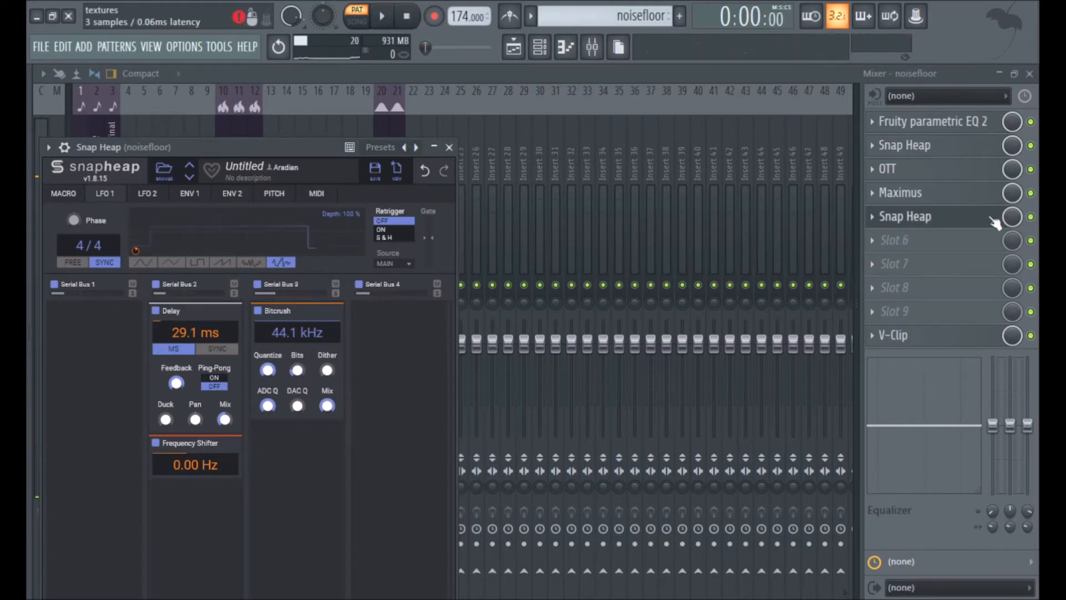
# Close the second Snap Heap and recheck V-Clip at the end of the noisefloor chain.
pyautogui.click(911, 217)
pyautogui.click(938, 341)
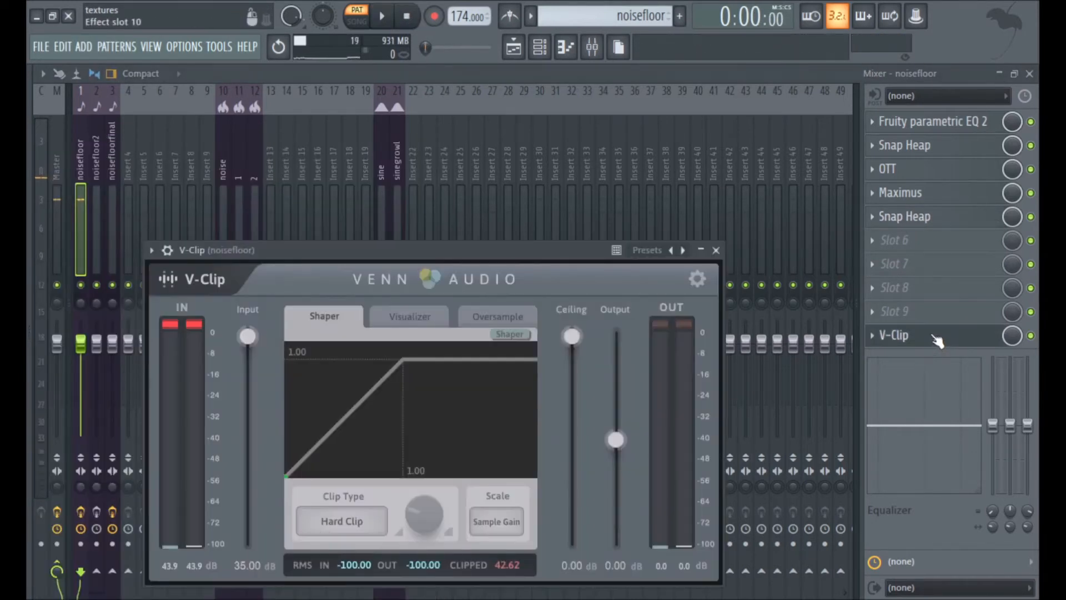
pyautogui.click(937, 340)
# Play the soloed iteration 1 clip on Track 2 in song mode, sampling several positions along its length.
pyautogui.press('F5')
pyautogui.click(358, 17)
pyautogui.click(383, 23)
pyautogui.click(448, 107)
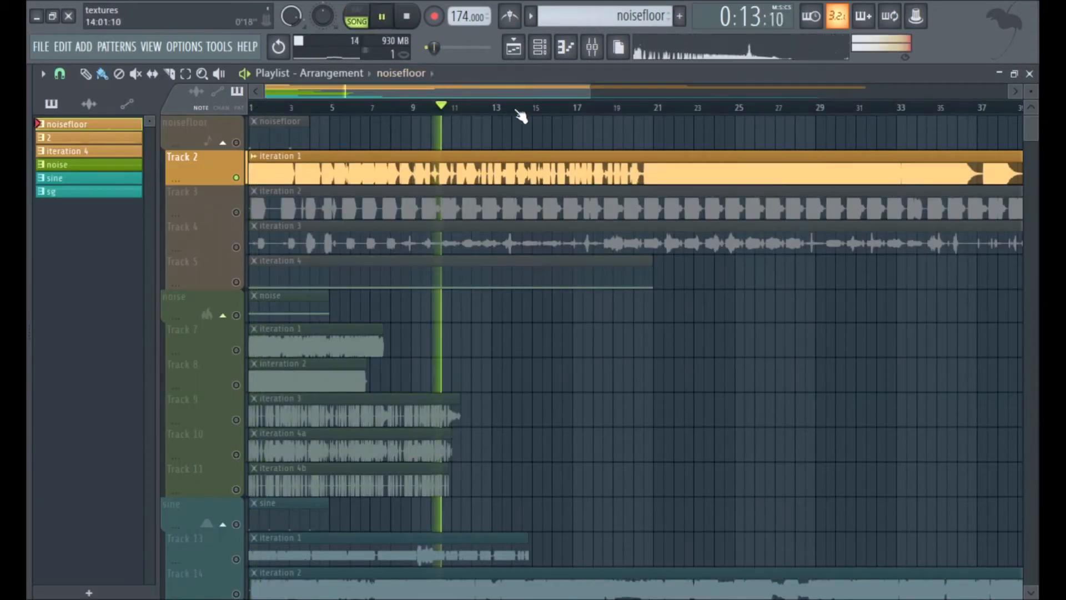
pyautogui.click(550, 107)
pyautogui.click(604, 107)
pyautogui.click(640, 107)
pyautogui.press('space')
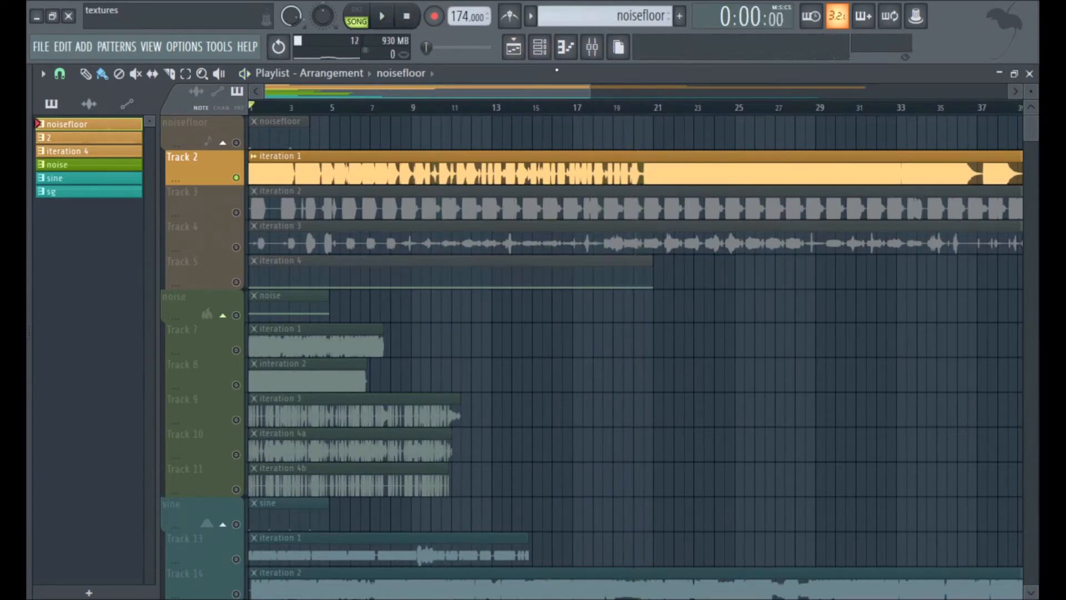
# Unsolo Track 2 and play pattern 2 in pattern mode.
pyautogui.rightClick(236, 178)
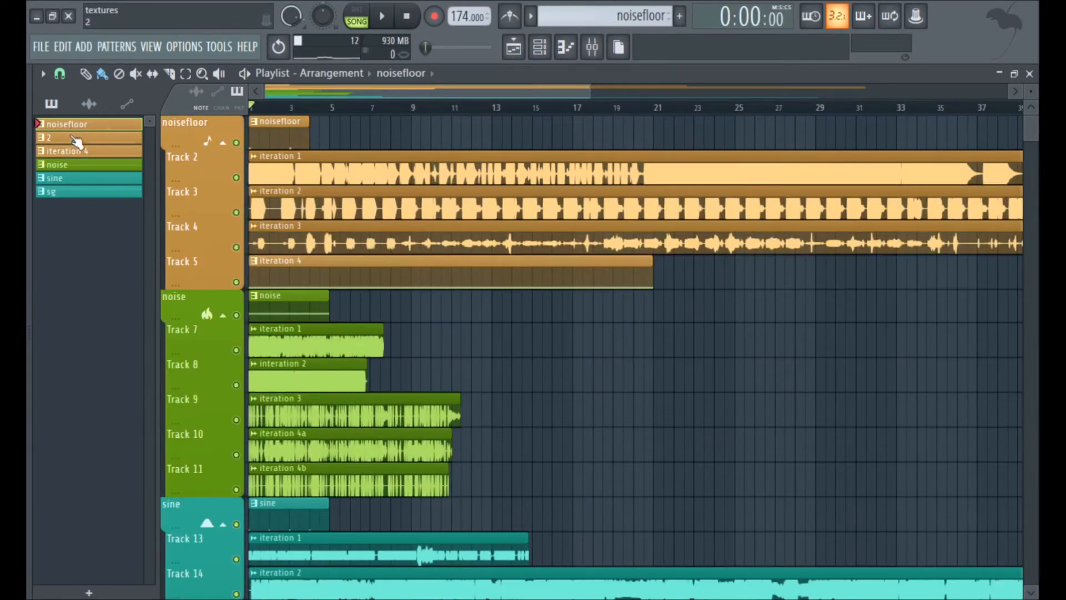
pyautogui.click(75, 138)
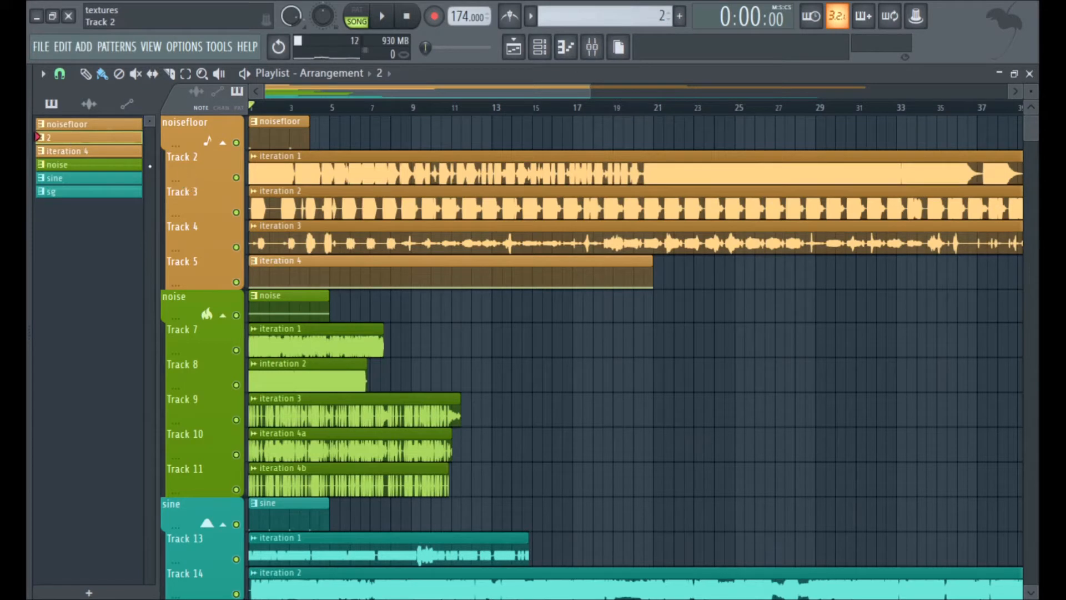
pyautogui.click(357, 15)
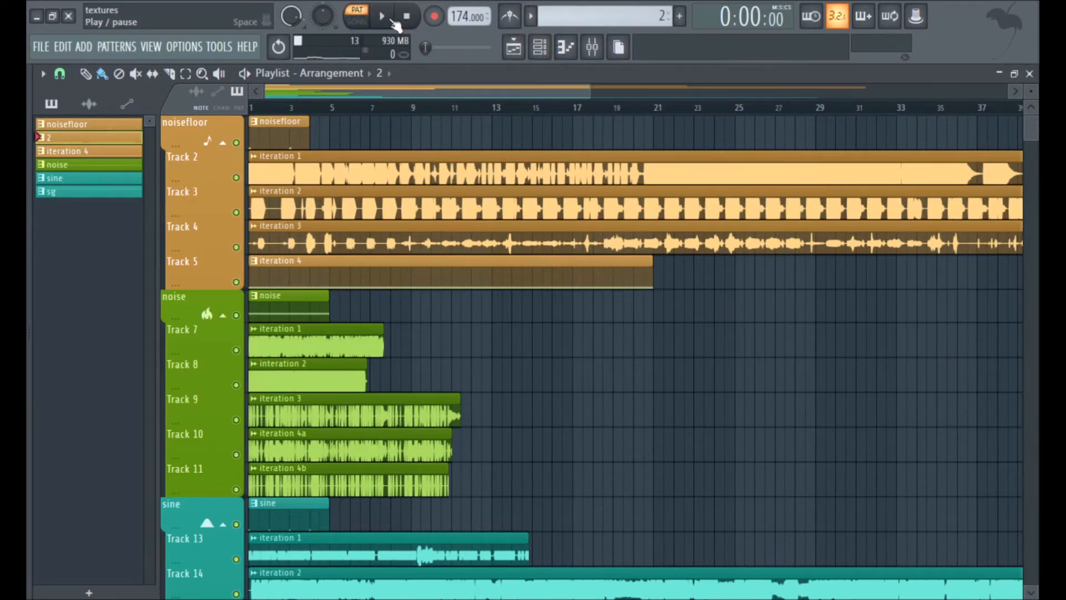
pyautogui.click(382, 16)
# Enable the effects on the noisefloor2 mixer track and replay pattern 2 through Maximus and V-Clip.
pyautogui.click(592, 47)
pyautogui.click(100, 239)
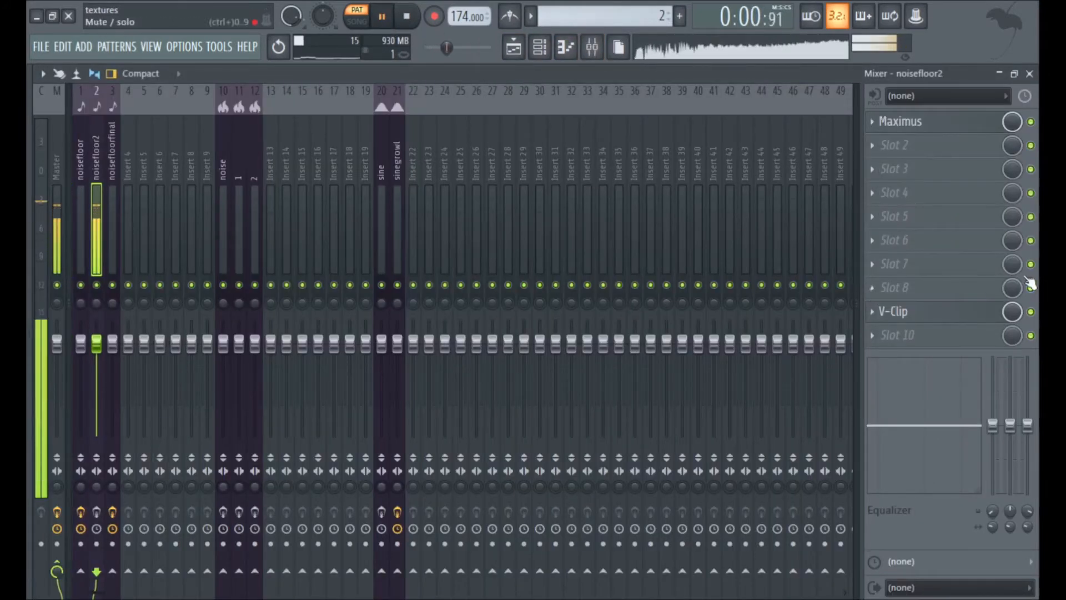
pyautogui.press('space')
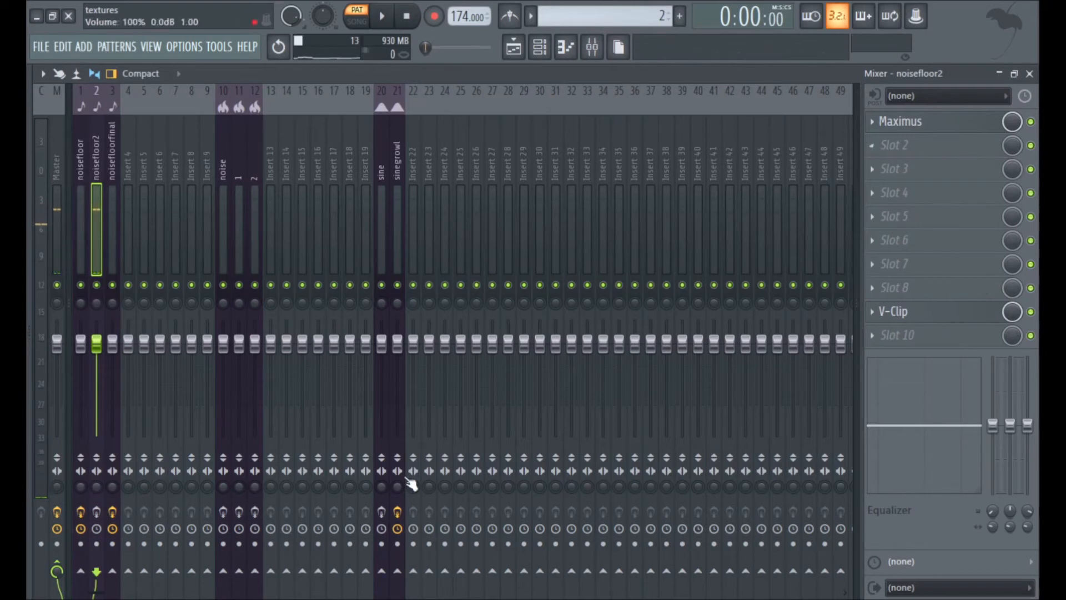
pyautogui.click(96, 528)
pyautogui.click(387, 19)
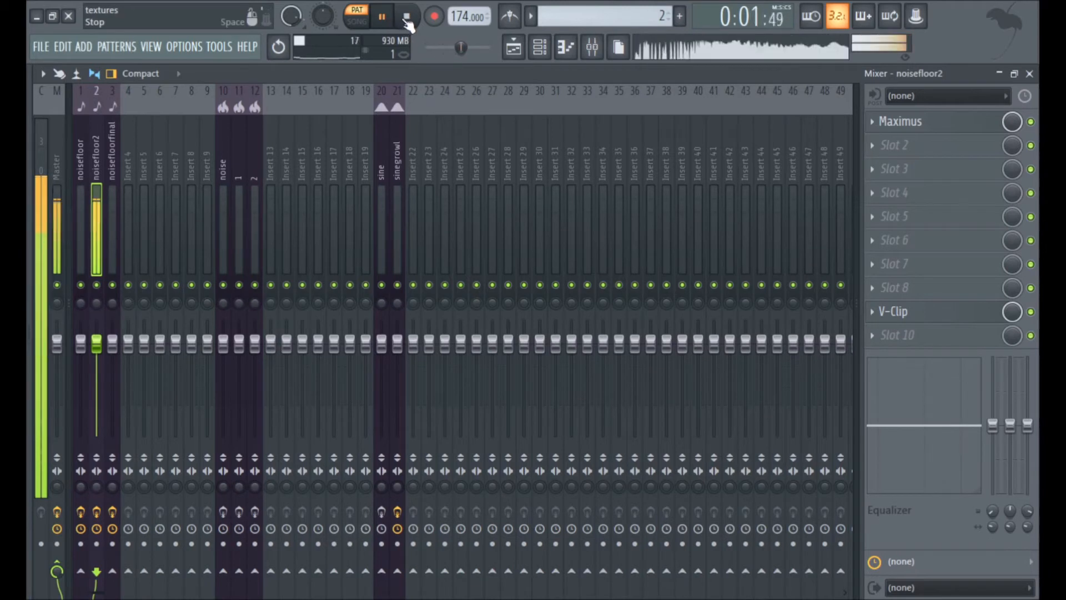
# Stop playback and review the low, mid, high and master band curves in Maximus and the V-Clip settings on the noisefloor2 mixer track.
pyautogui.click(407, 19)
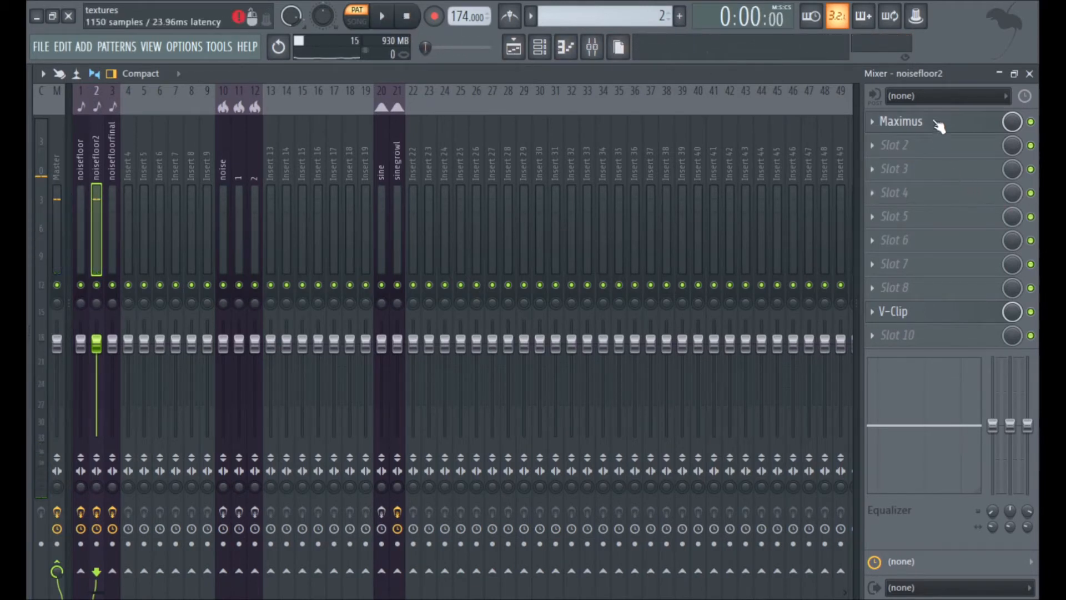
pyautogui.click(939, 127)
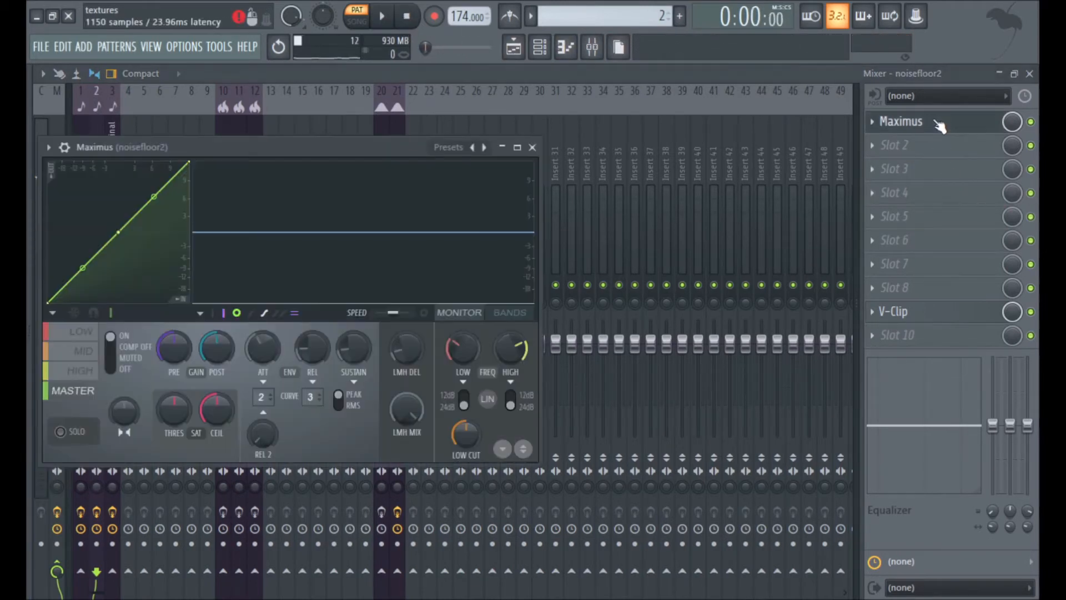
pyautogui.click(85, 351)
pyautogui.click(83, 370)
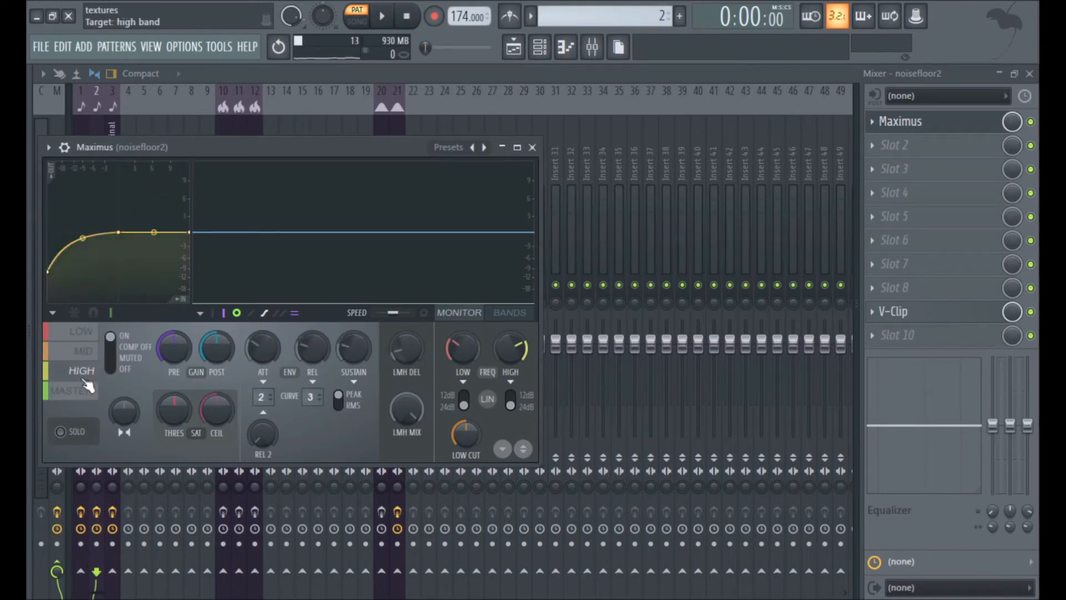
pyautogui.click(72, 390)
pyautogui.click(82, 332)
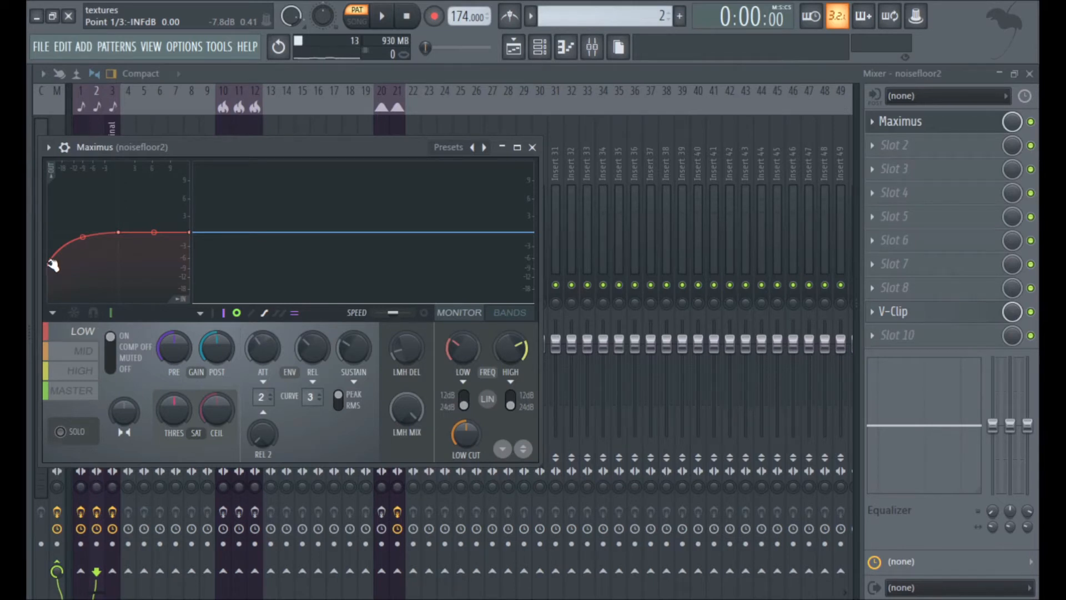
pyautogui.click(70, 367)
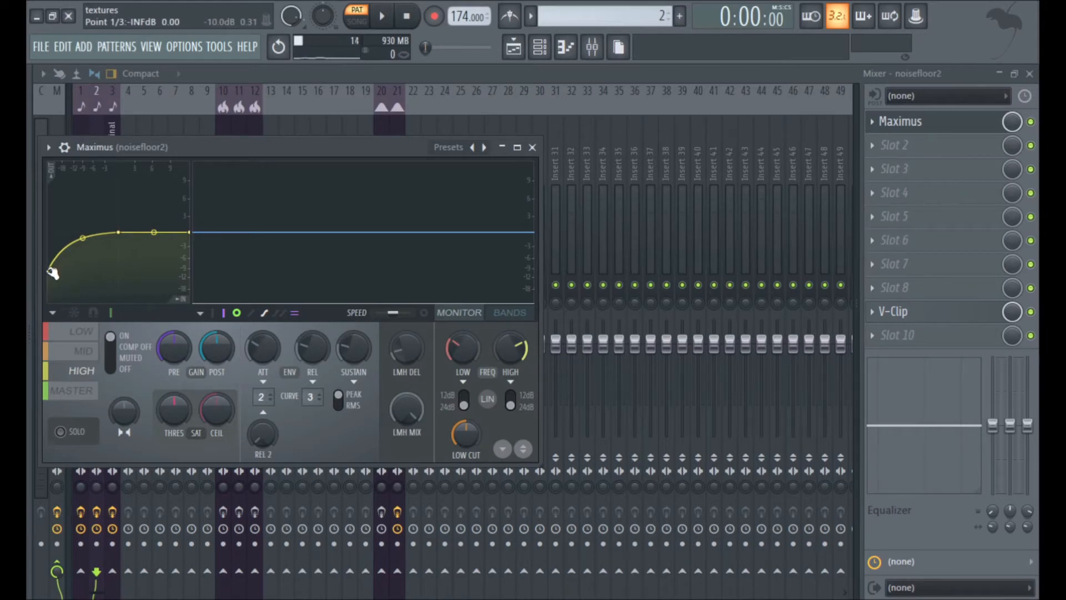
pyautogui.moveTo(463, 440)
pyautogui.mouseDown()
pyautogui.moveTo(463, 472)
pyautogui.moveTo(463, 417)
pyautogui.moveTo(463, 451)
pyautogui.mouseUp()
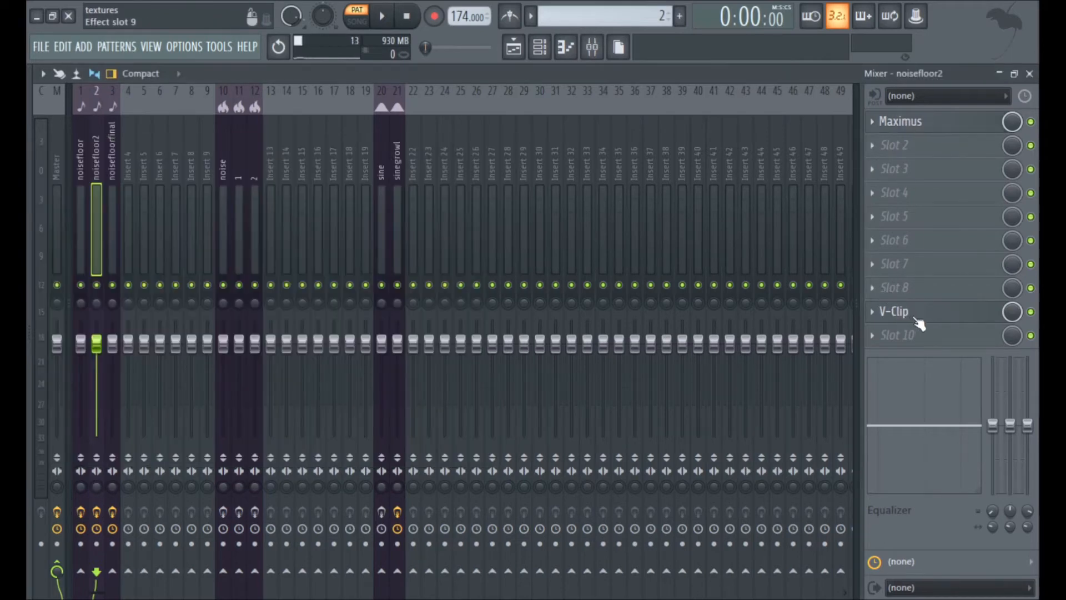
pyautogui.click(894, 311)
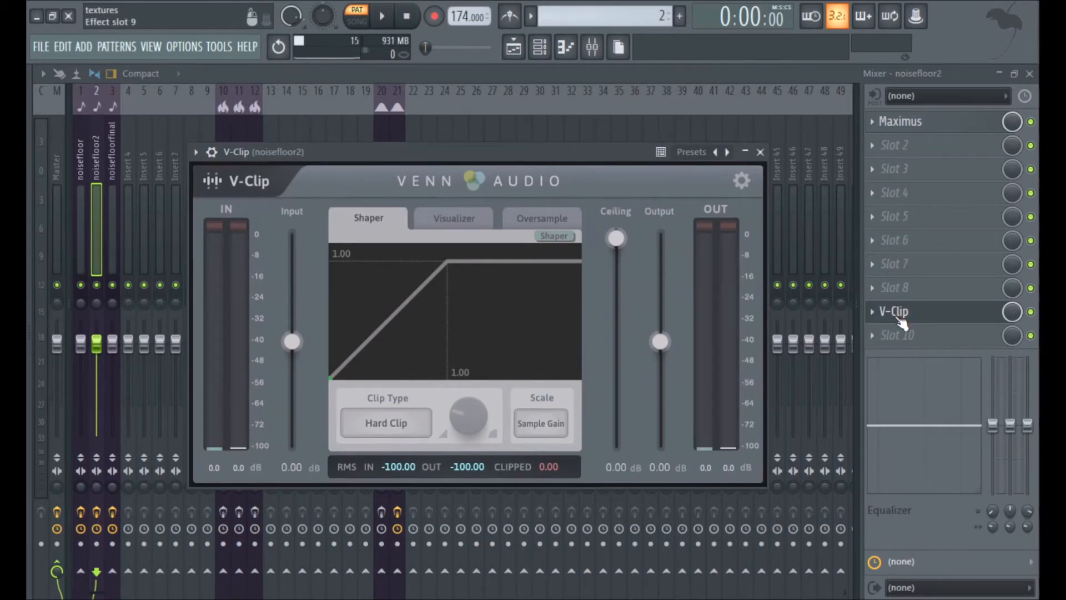
pyautogui.click(900, 319)
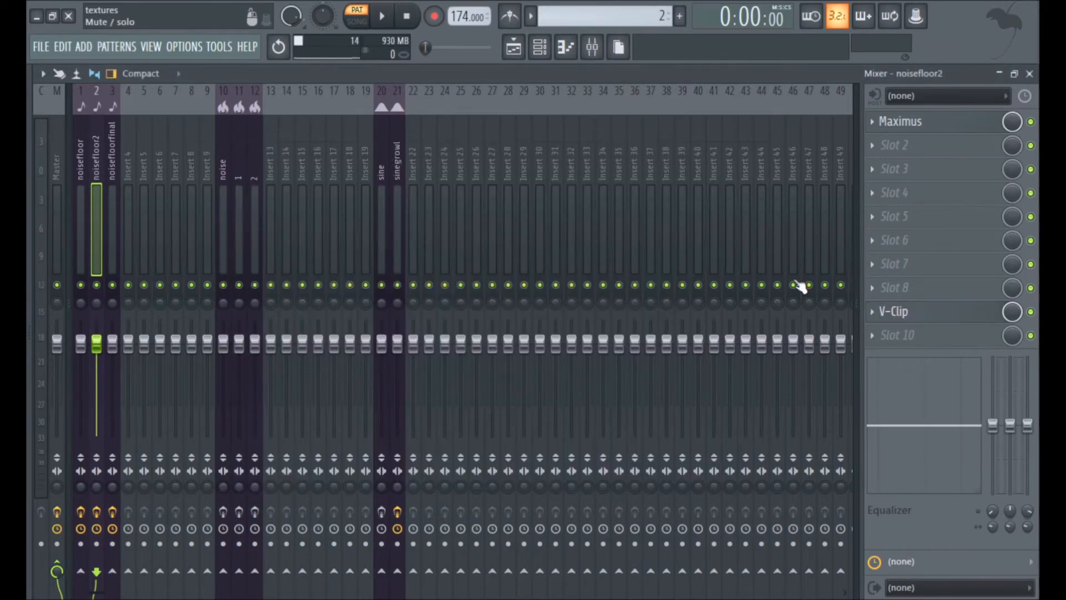
# Solo Track 3 in the playlist and audition the iteration 2 clip in song mode from several positions along its length.
pyautogui.click(539, 47)
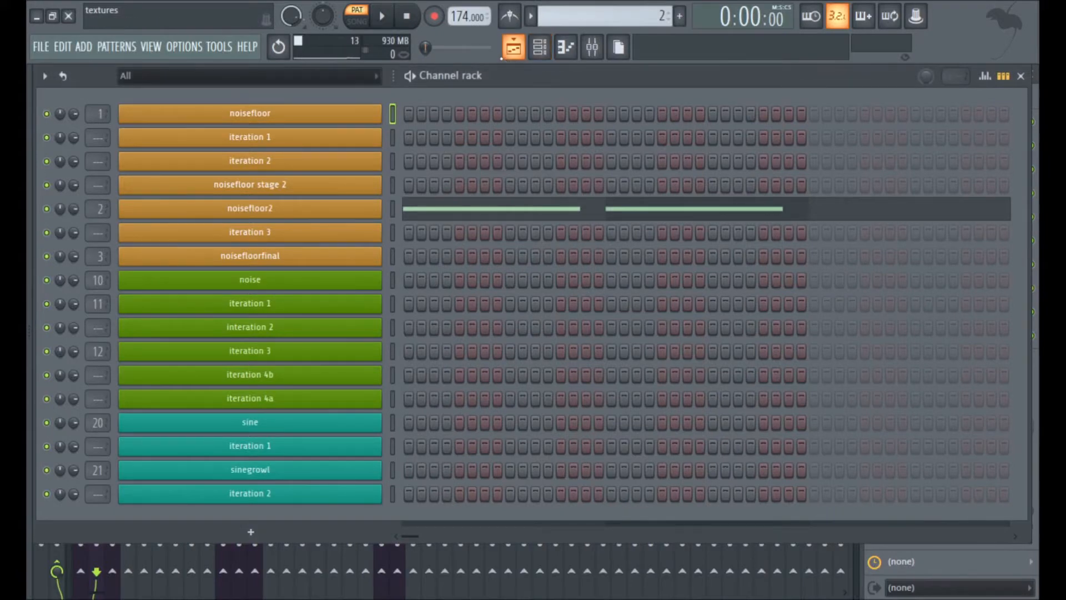
pyautogui.click(531, 46)
pyautogui.rightClick(236, 213)
pyautogui.click(357, 18)
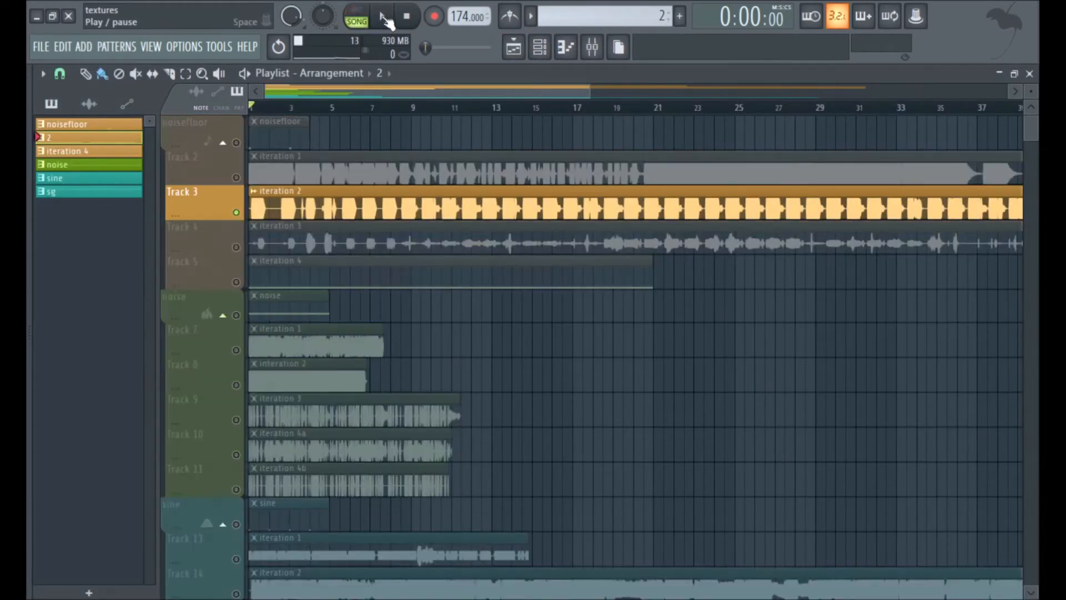
pyautogui.click(387, 21)
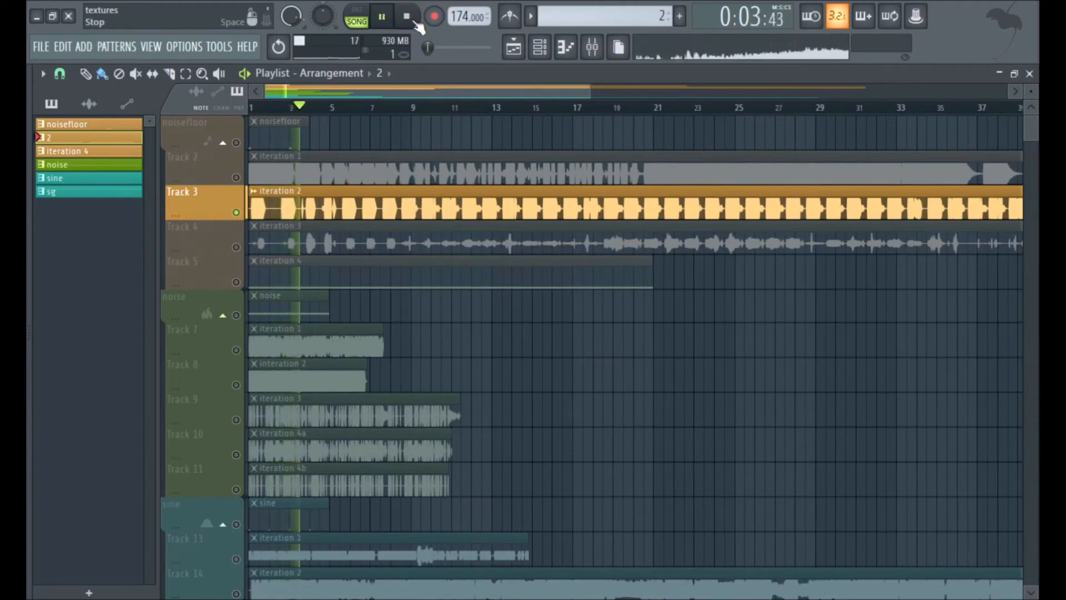
pyautogui.click(497, 109)
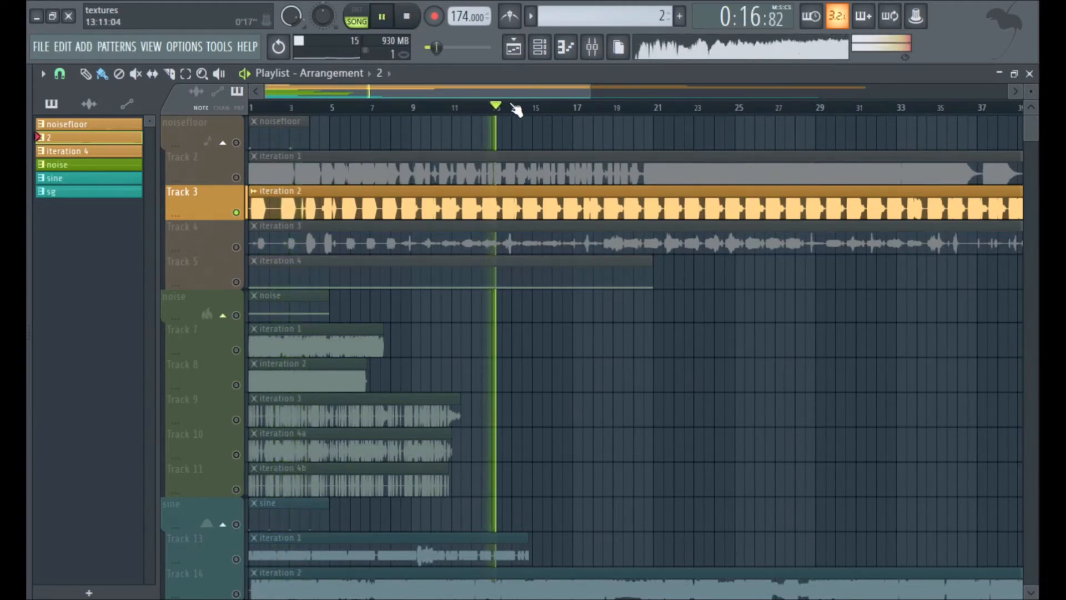
pyautogui.click(661, 109)
pyautogui.click(406, 17)
# Examine the noisefloor2 channel's Granulizer, sample settings, volume envelope and pitch LFO.
pyautogui.press('F6')
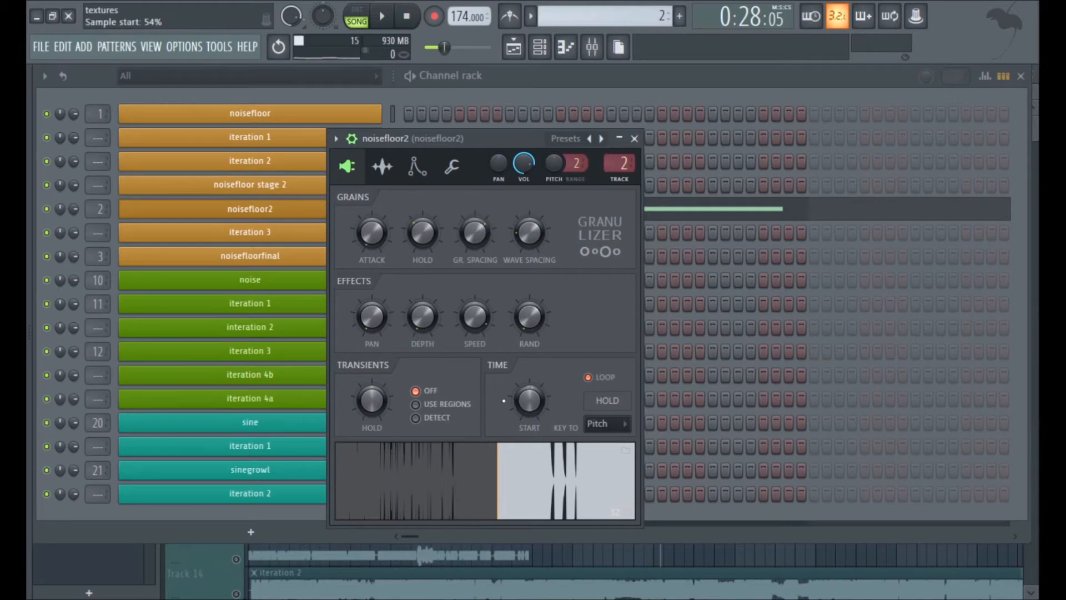
pyautogui.moveTo(470, 139); pyautogui.dragTo(489, 236)
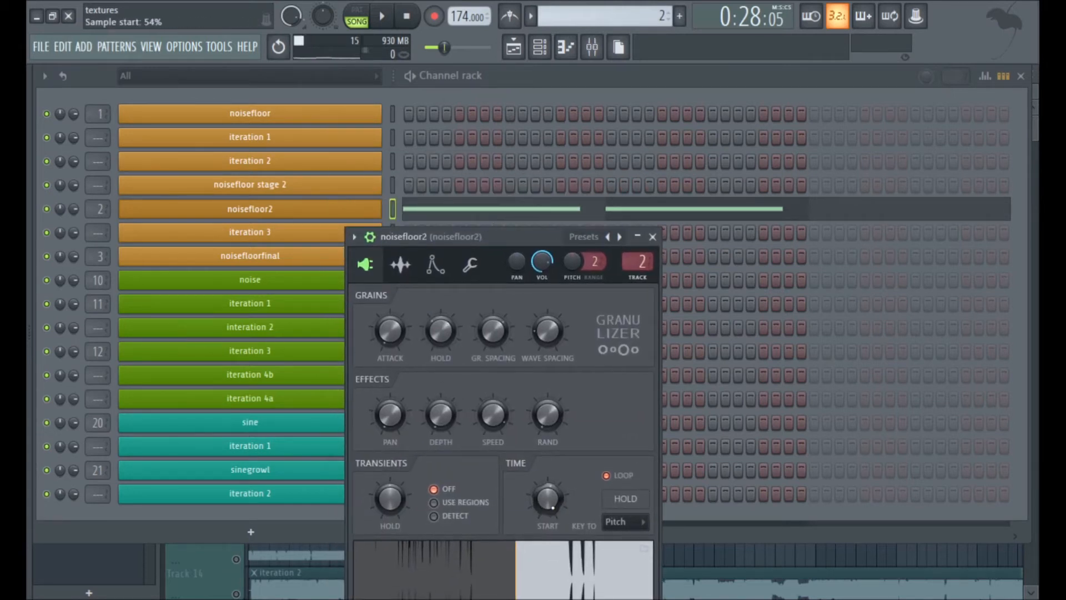
pyautogui.click(405, 264)
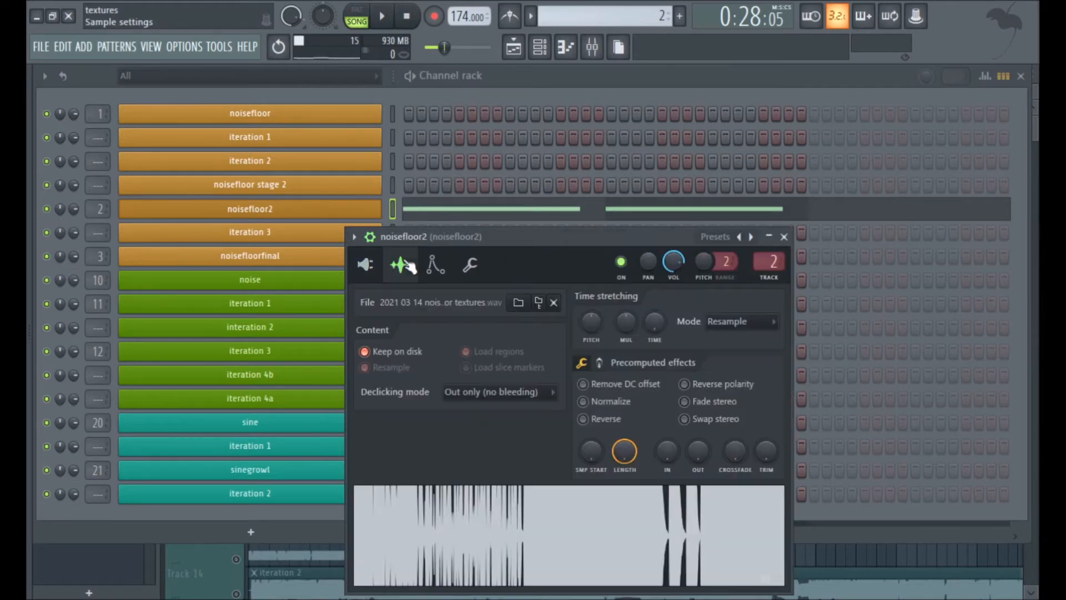
pyautogui.moveTo(411, 237); pyautogui.dragTo(345, 198)
pyautogui.click(380, 232)
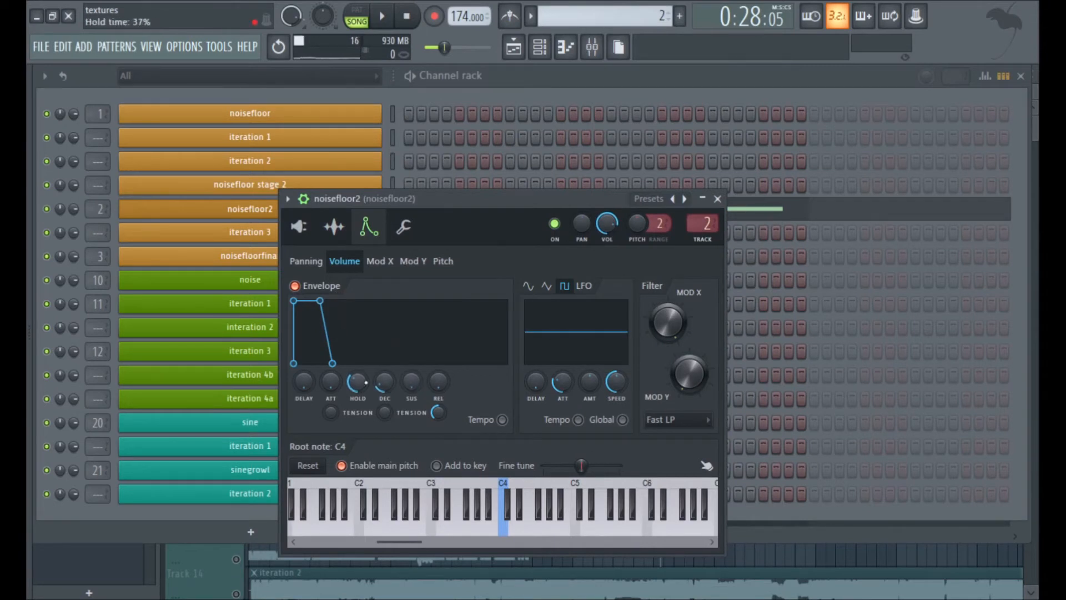
pyautogui.click(444, 262)
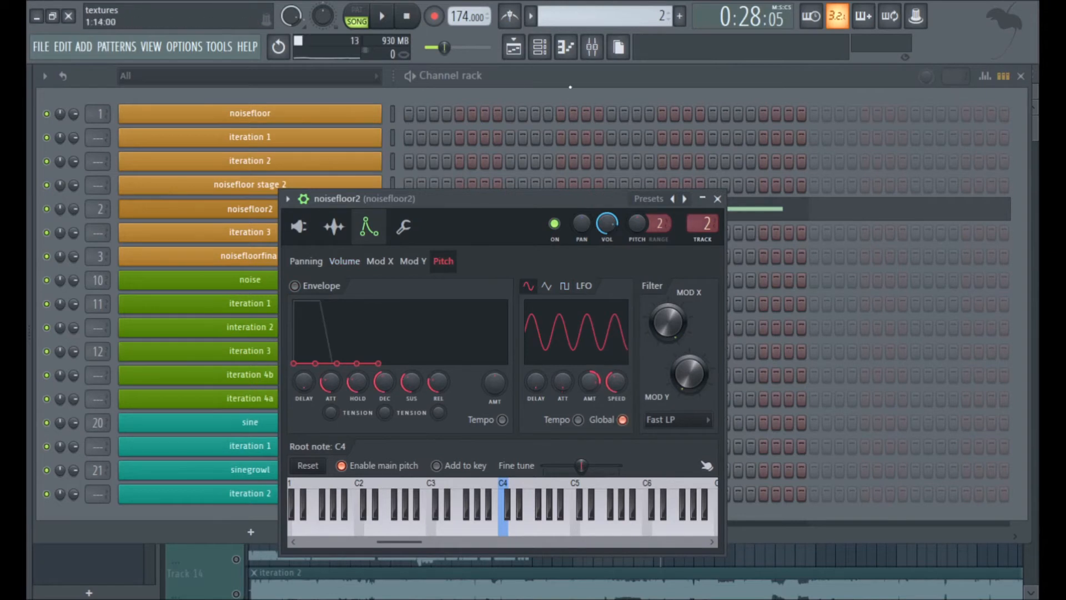
# Leave the noisefloor2 settings, select the iteration 4 pattern and return to the playlist.
pyautogui.click(578, 70)
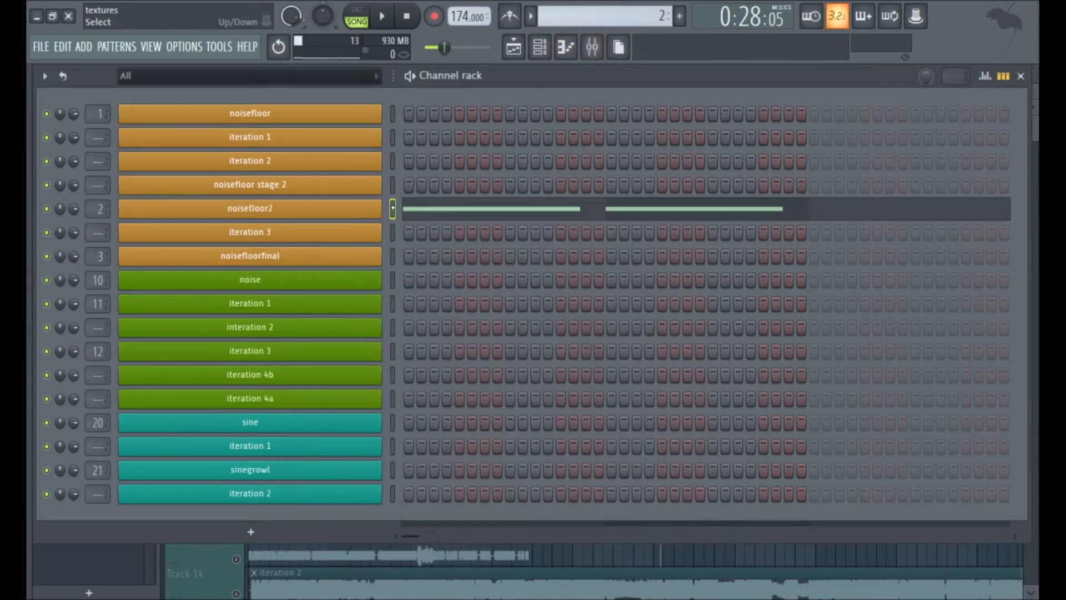
pyautogui.scroll(-1, 610, 15)
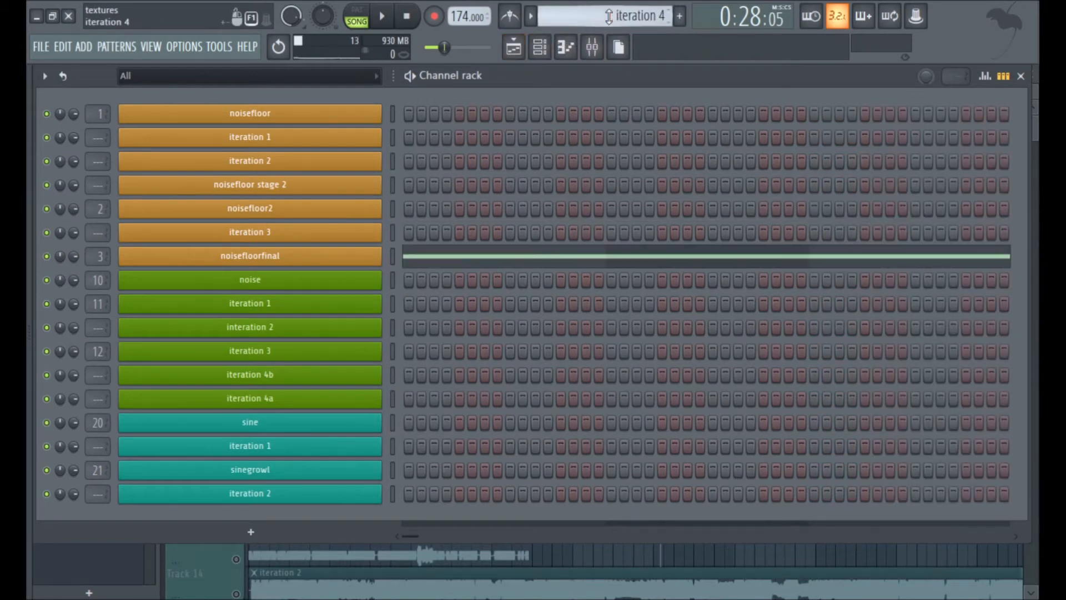
pyautogui.click(522, 50)
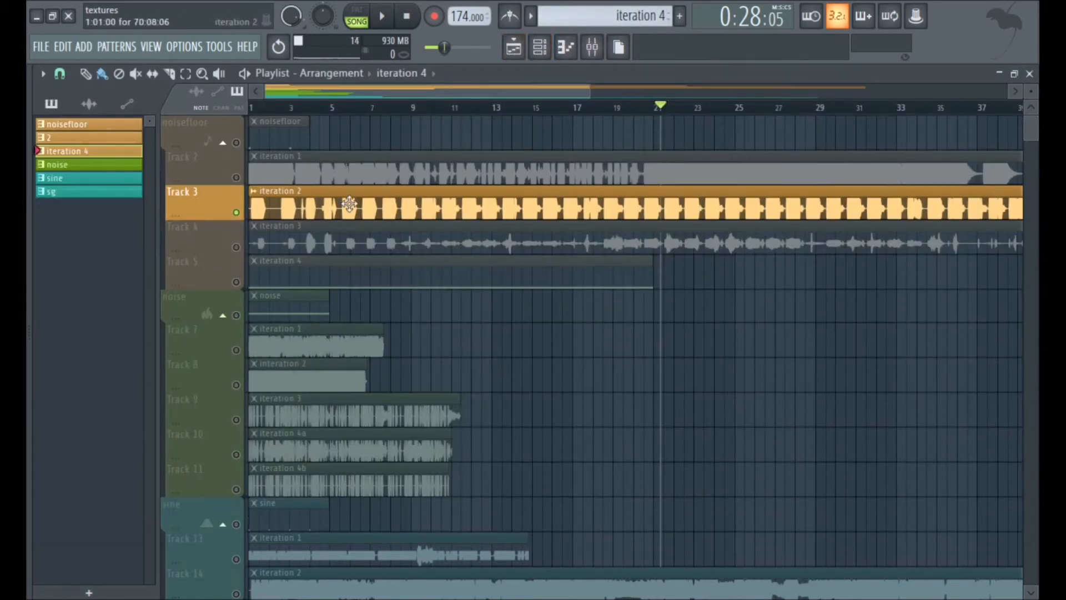
# Load the iteration 2 clip into Edison, view the Clean up (denoise) tool and close it without processing.
pyautogui.doubleClick(348, 204)
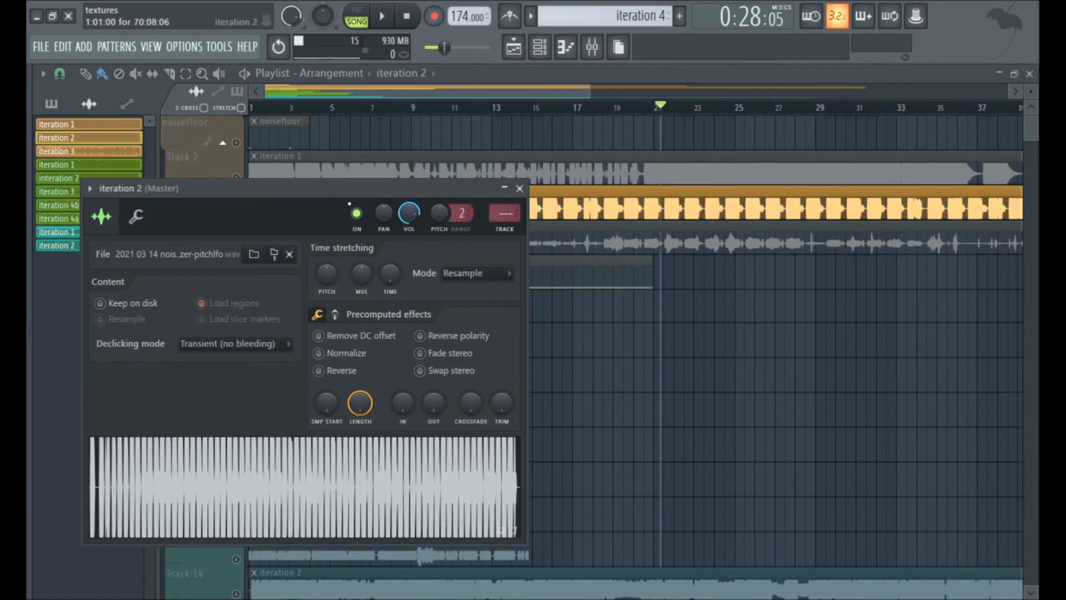
pyautogui.hotkey('ctrl', 'e')
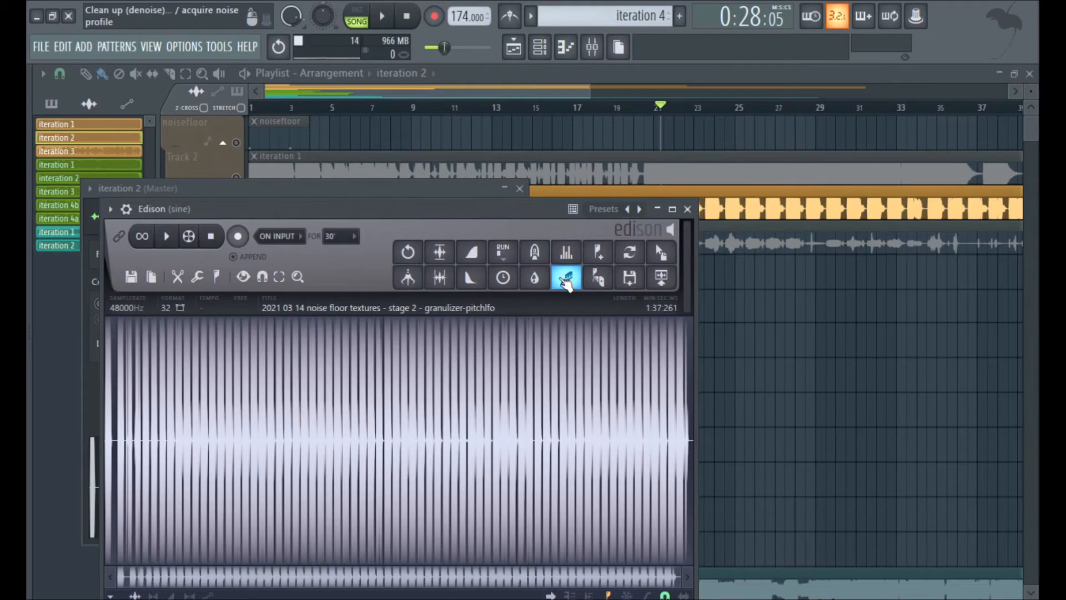
pyautogui.click(567, 281)
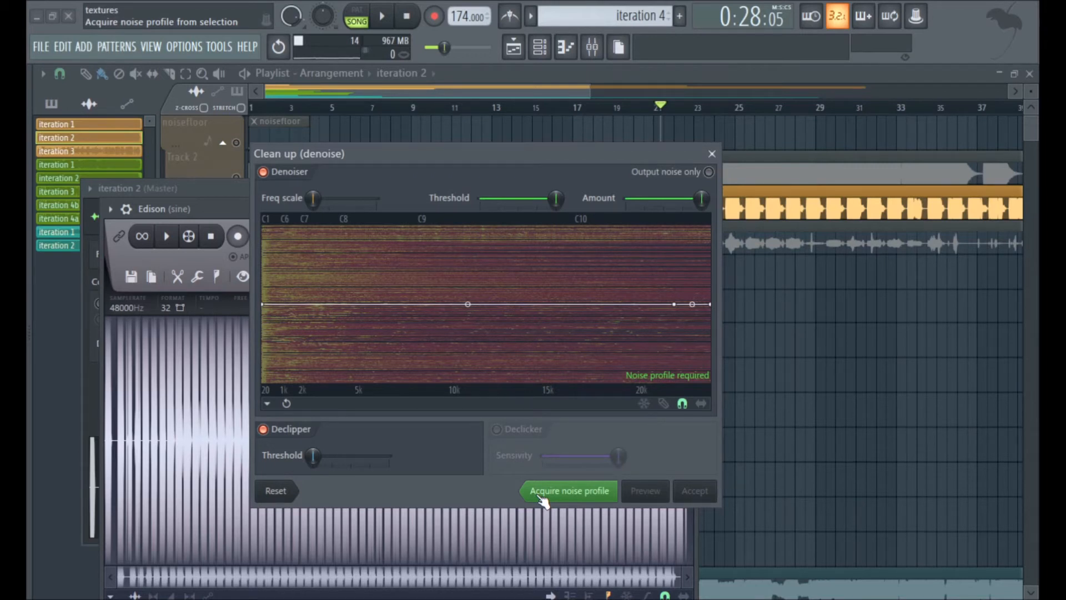
pyautogui.click(712, 154)
# Solo Track 4 in the playlist and audition the iteration 3 clip in song mode from several positions along its length.
pyautogui.click(592, 50)
pyautogui.click(541, 55)
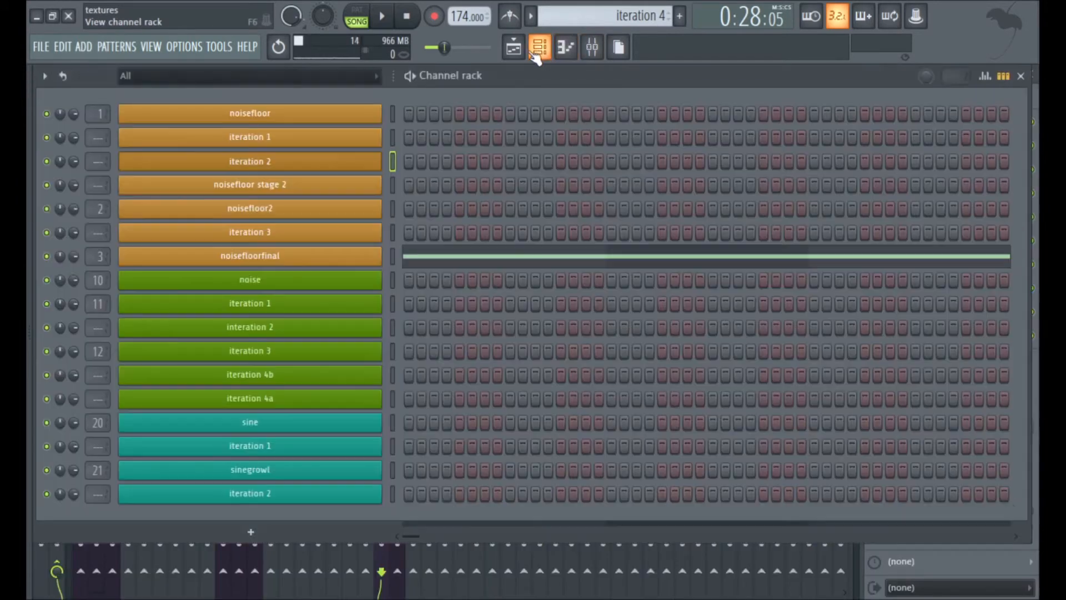
pyautogui.click(511, 56)
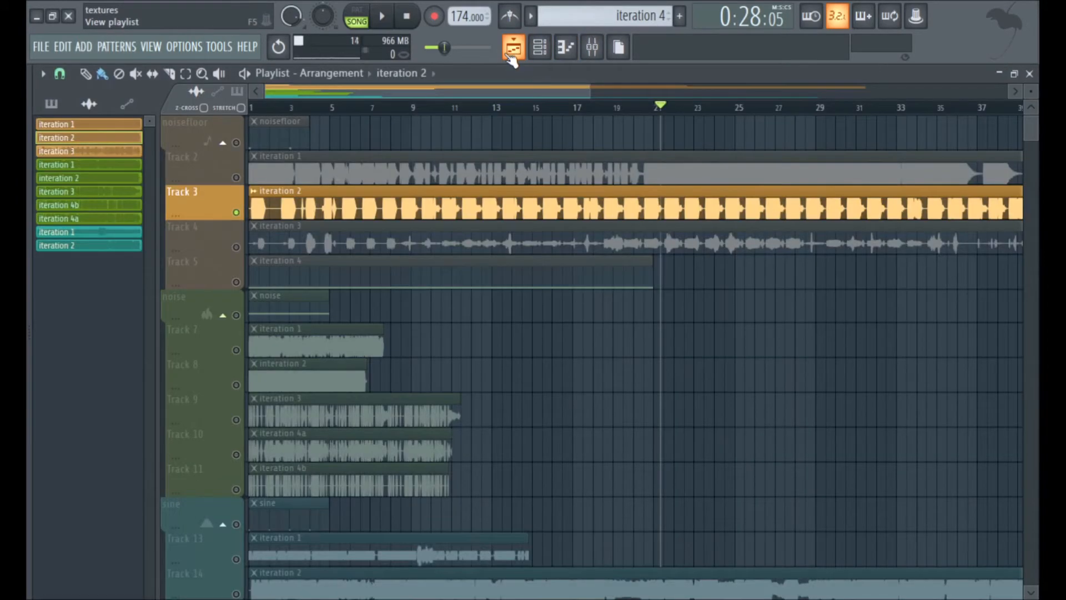
pyautogui.click(239, 249)
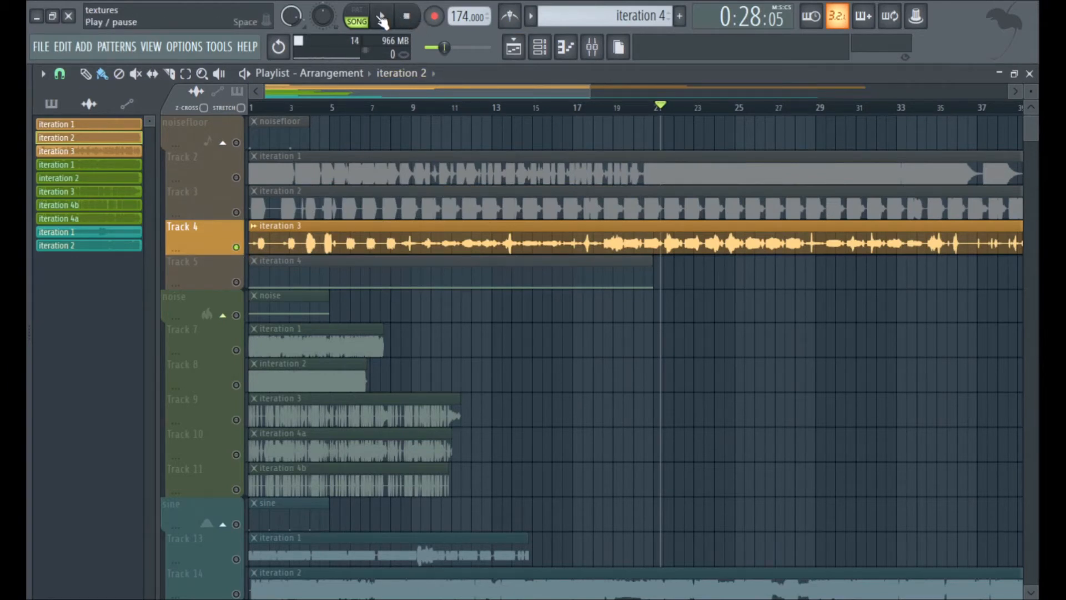
pyautogui.click(382, 19)
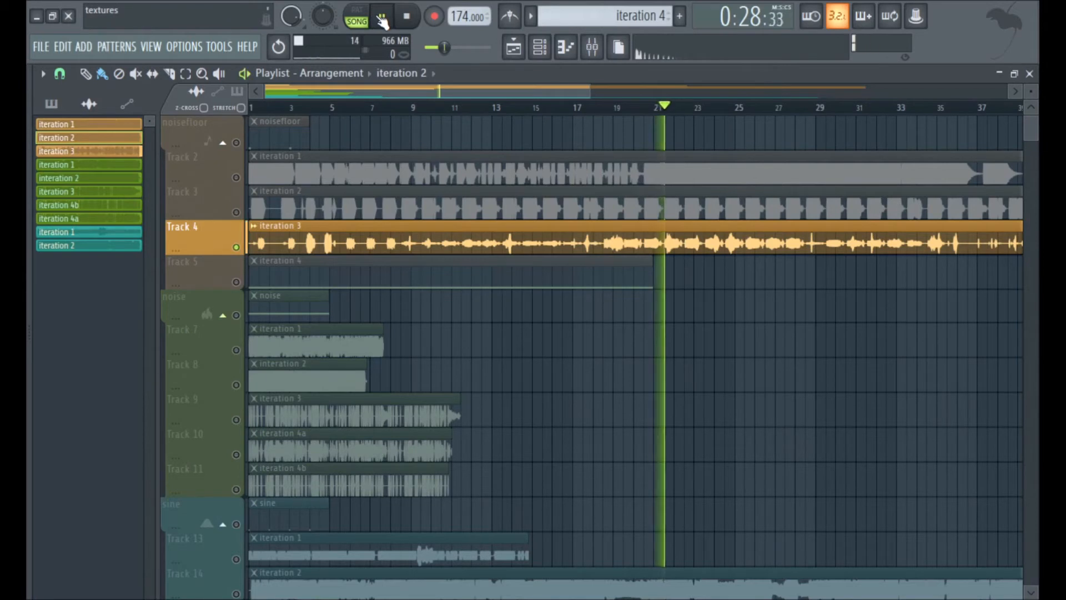
pyautogui.moveTo(438, 89); pyautogui.dragTo(553, 114)
pyautogui.click(551, 110)
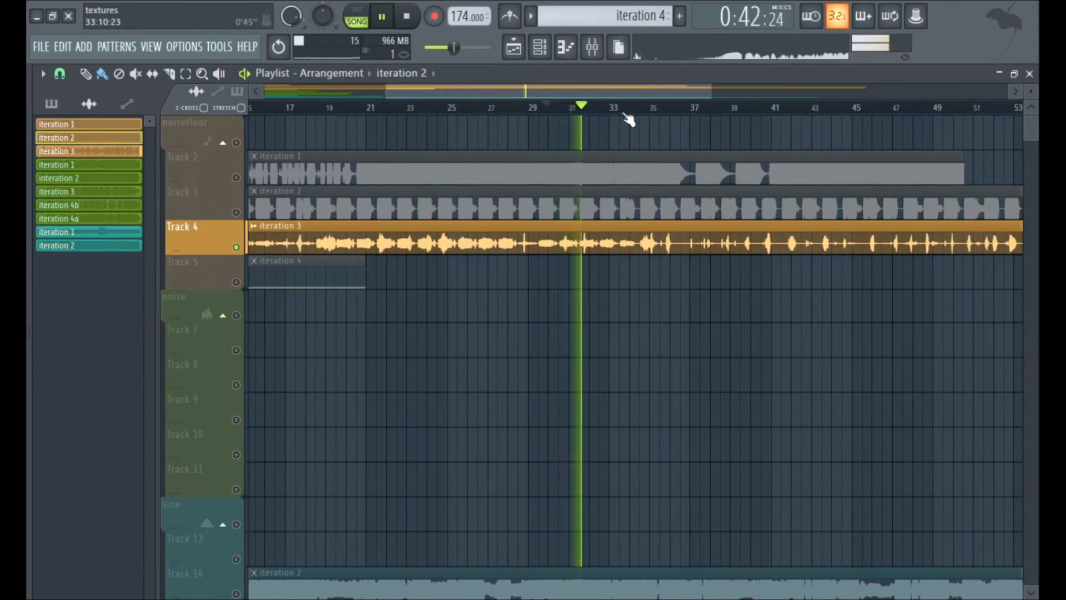
pyautogui.click(660, 110)
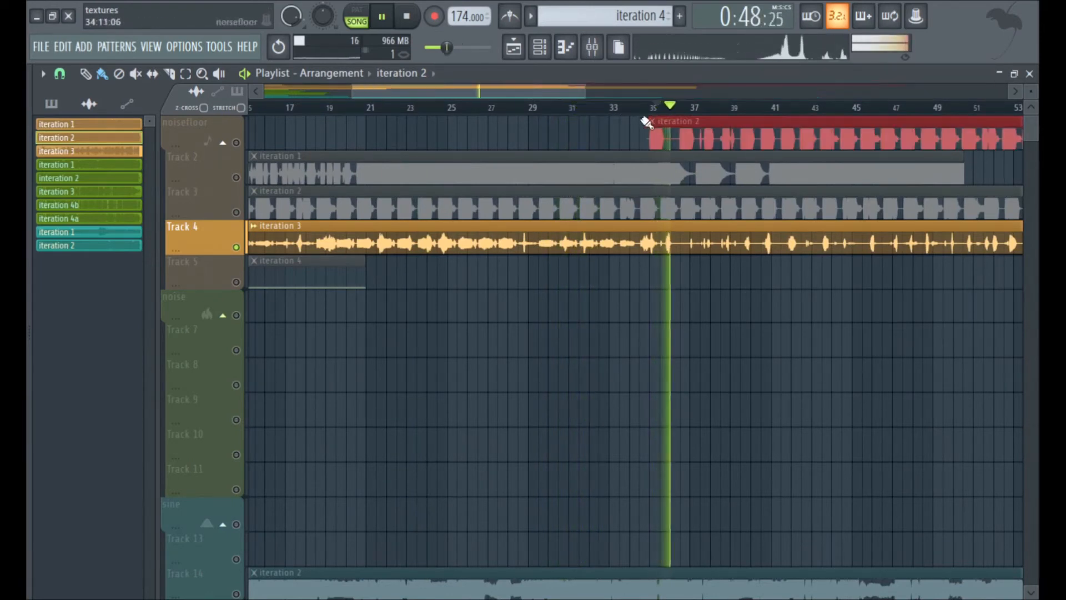
pyautogui.click(765, 110)
pyautogui.scroll(-3, 769, 111)
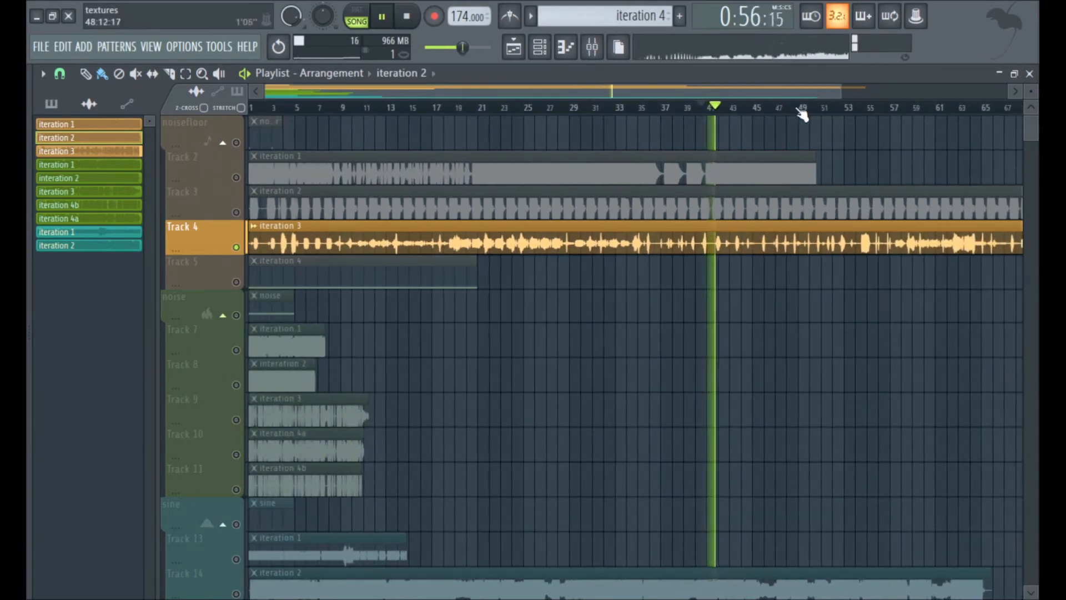
pyautogui.click(786, 111)
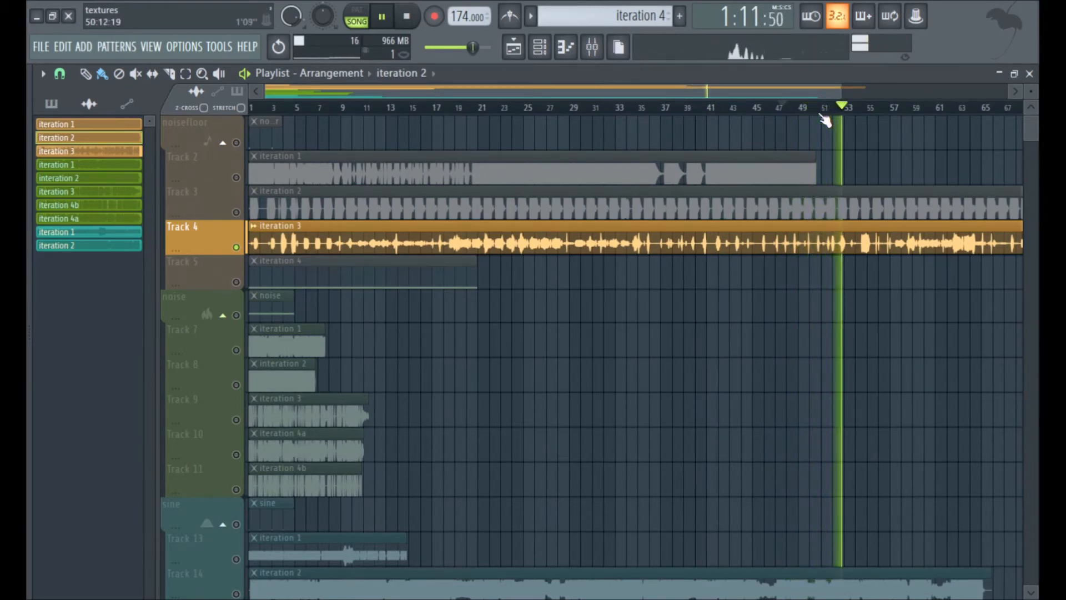
pyautogui.click(408, 17)
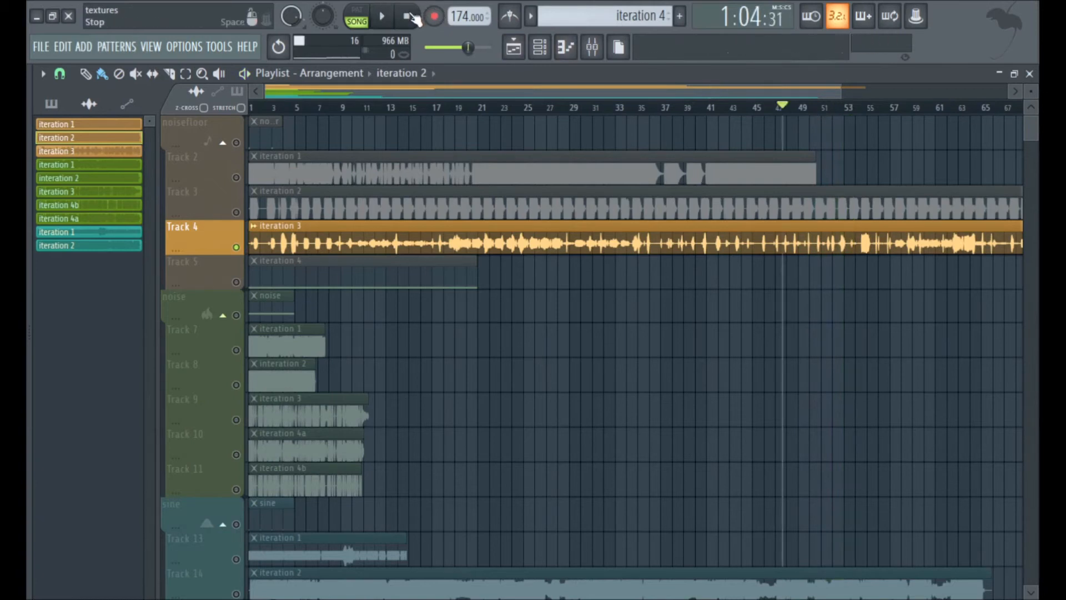
# Open the noisefloorfinal channel's Granulizer and play the iteration 4 pattern in pattern mode.
pyautogui.press('F6')
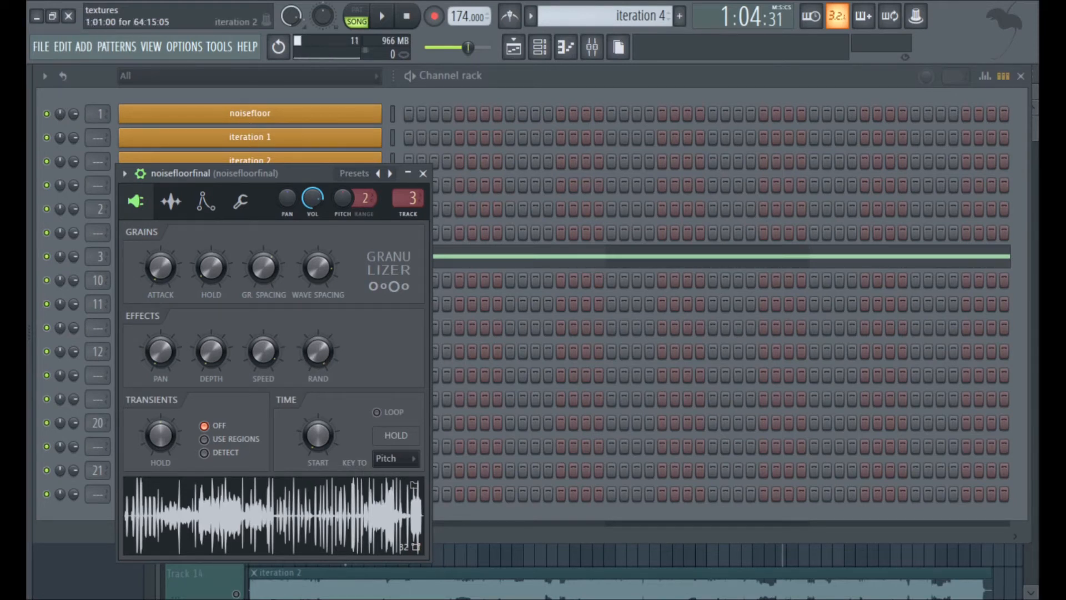
pyautogui.click(482, 78)
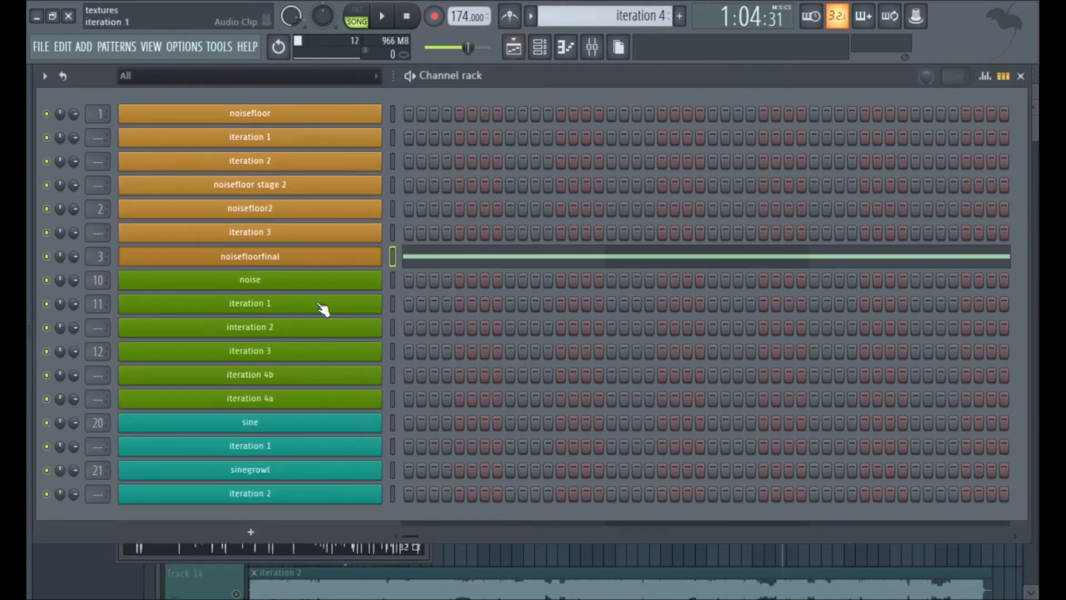
pyautogui.click(316, 256)
pyautogui.click(357, 17)
pyautogui.click(386, 17)
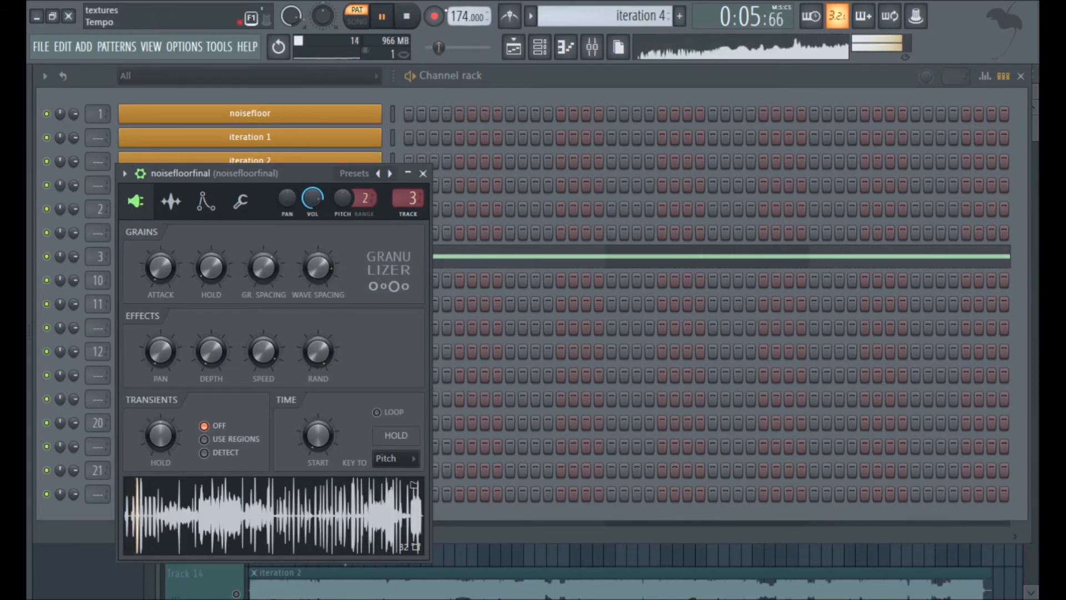
# Stop the iteration 4 playback, solo the noise track in the playlist and audition the noise pattern.
pyautogui.click(511, 51)
pyautogui.click(406, 16)
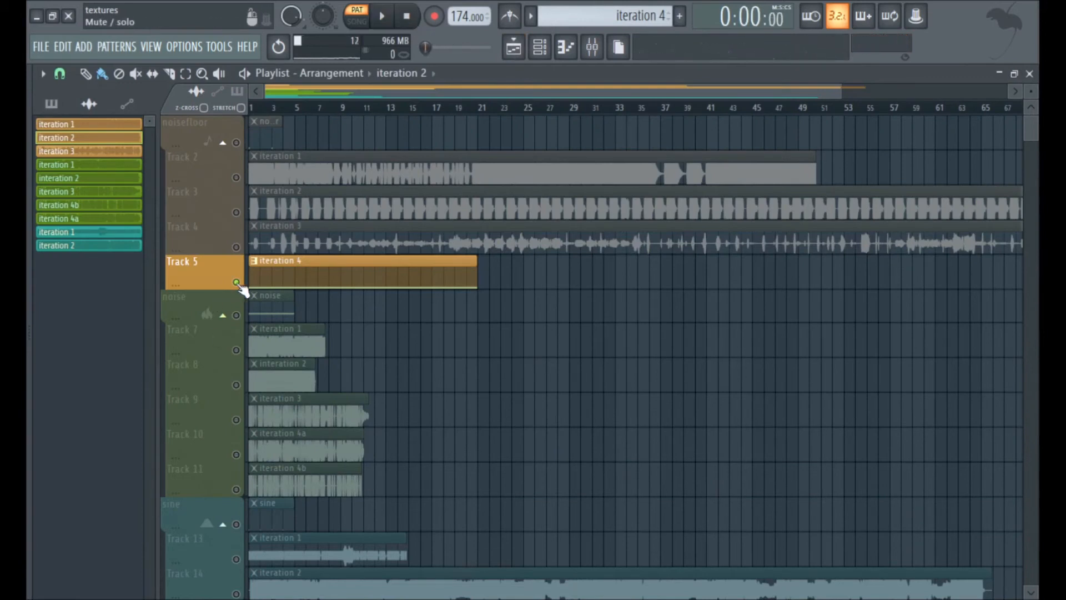
pyautogui.rightClick(242, 146)
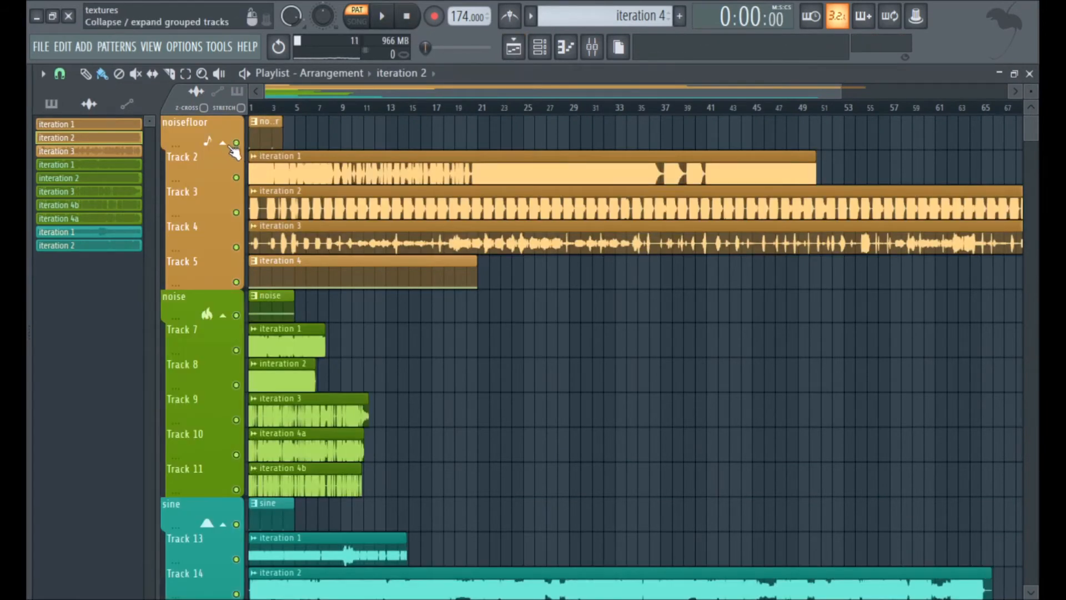
pyautogui.rightClick(236, 315)
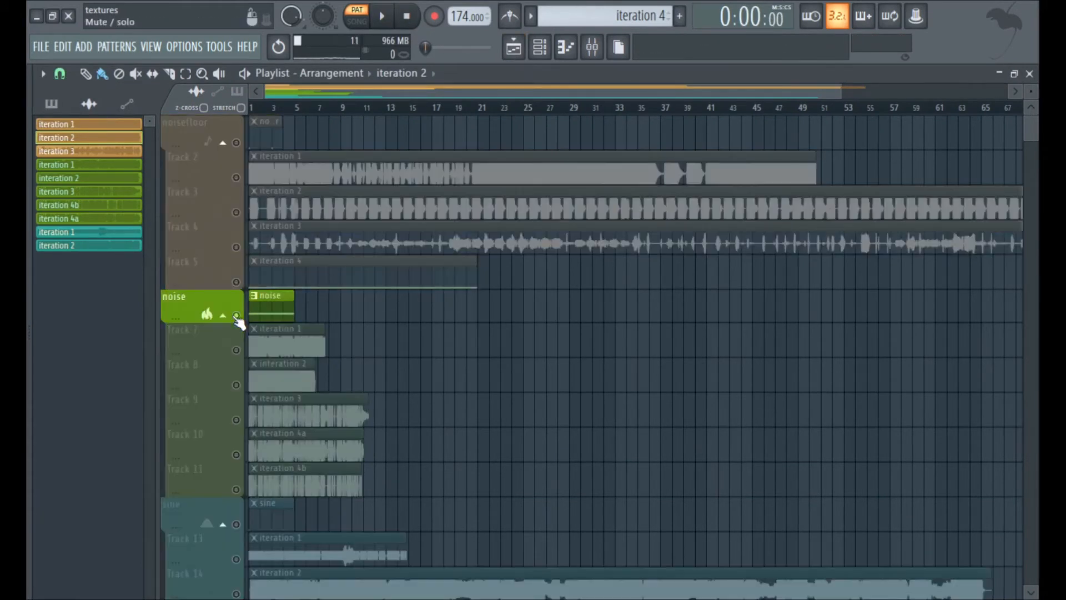
pyautogui.click(382, 16)
pyautogui.click(421, 16)
# Inspect the noise channel's 3x Osc oscillators, including oscillator 3's coarse pitch, and view its note in the piano roll.
pyautogui.click(539, 46)
pyautogui.click(285, 288)
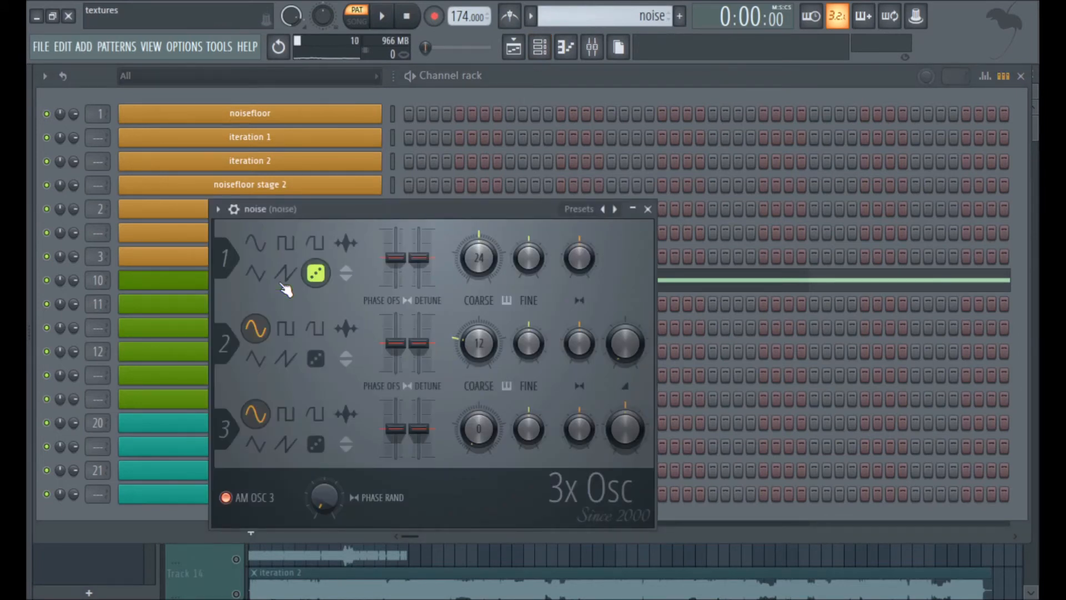
pyautogui.moveTo(479, 428); pyautogui.dragTo(478, 456)
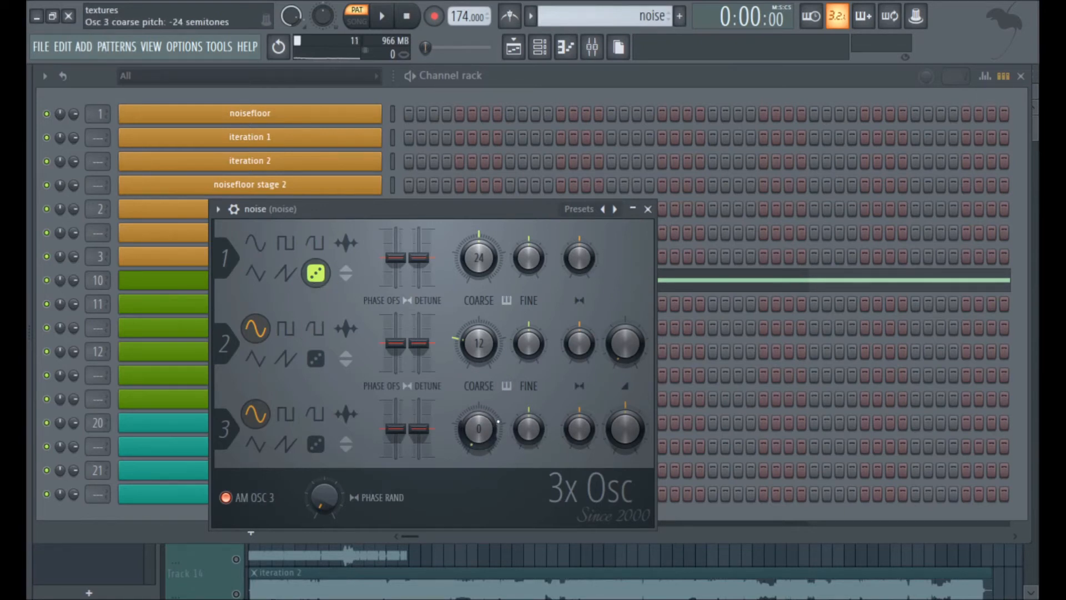
pyautogui.click(705, 284)
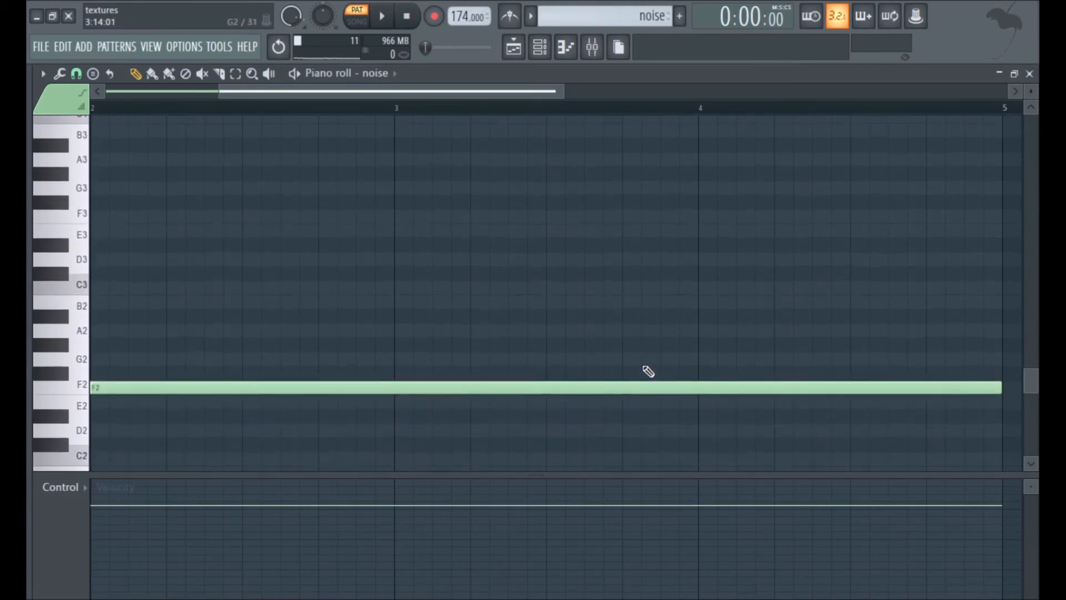
pyautogui.click(540, 46)
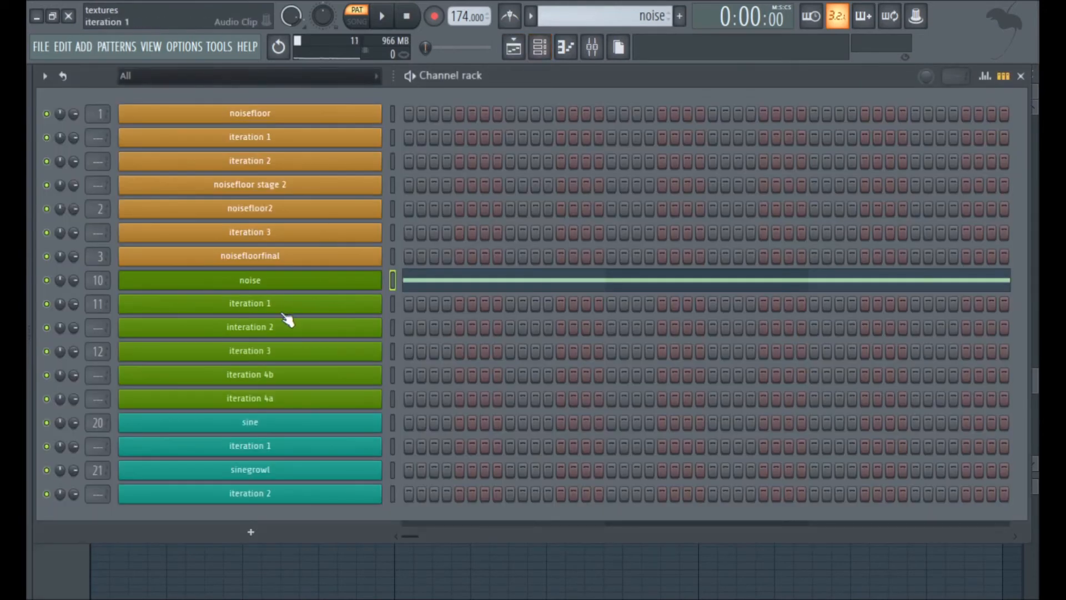
# Play the noise pattern from the mixer and open the first Multipass on the noise insert.
pyautogui.press('F9')
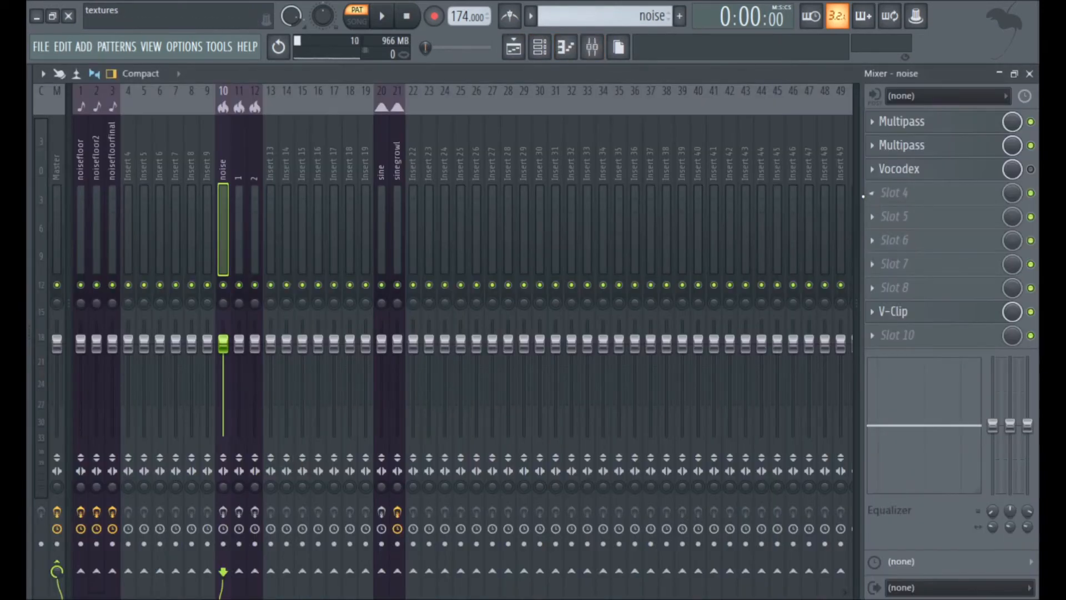
pyautogui.click(222, 511)
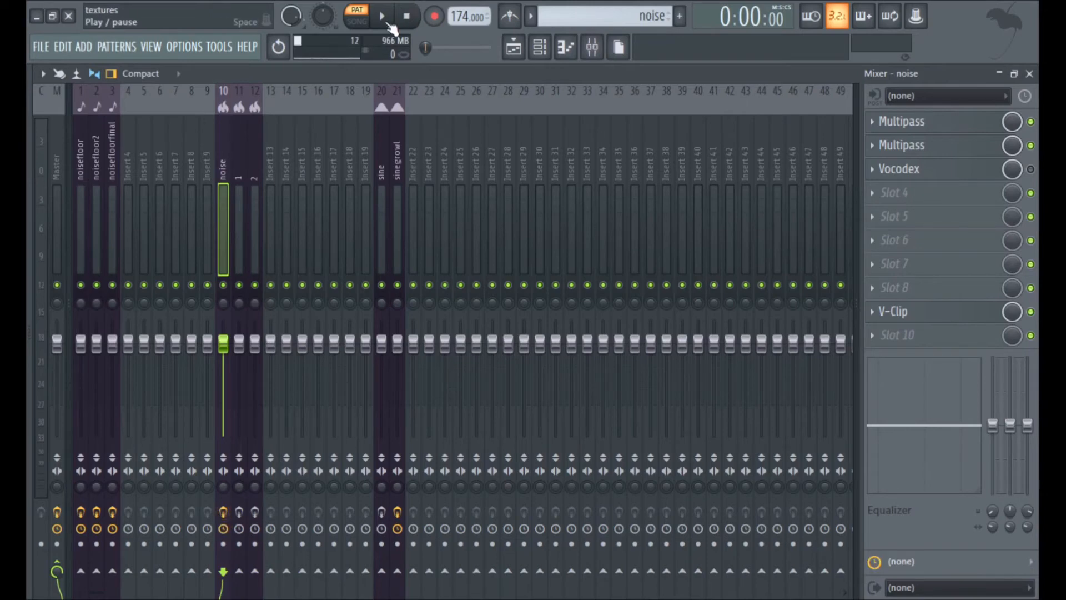
pyautogui.click(388, 23)
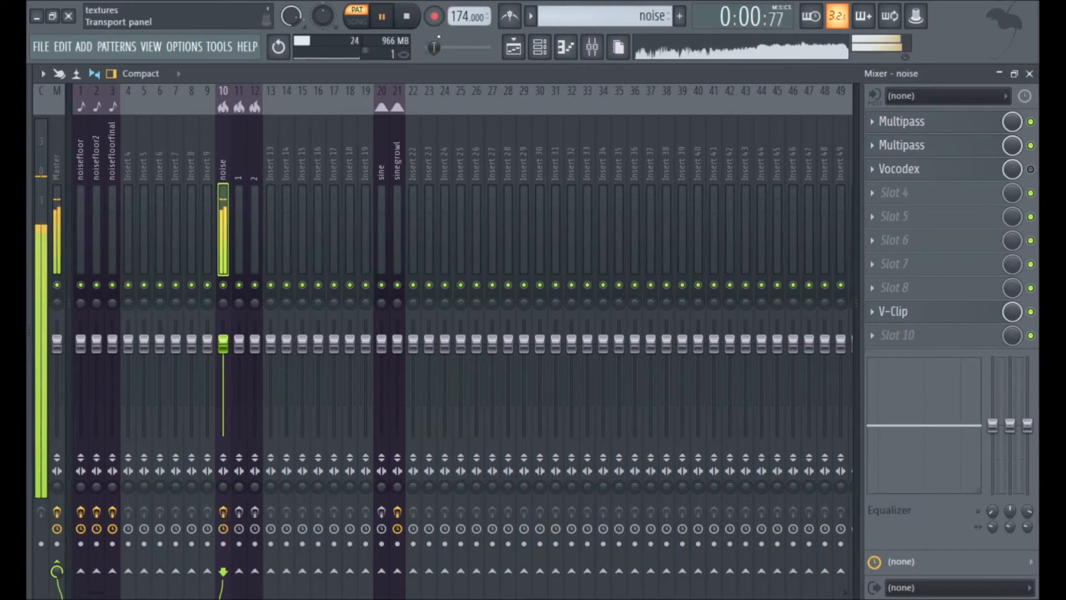
pyautogui.click(918, 123)
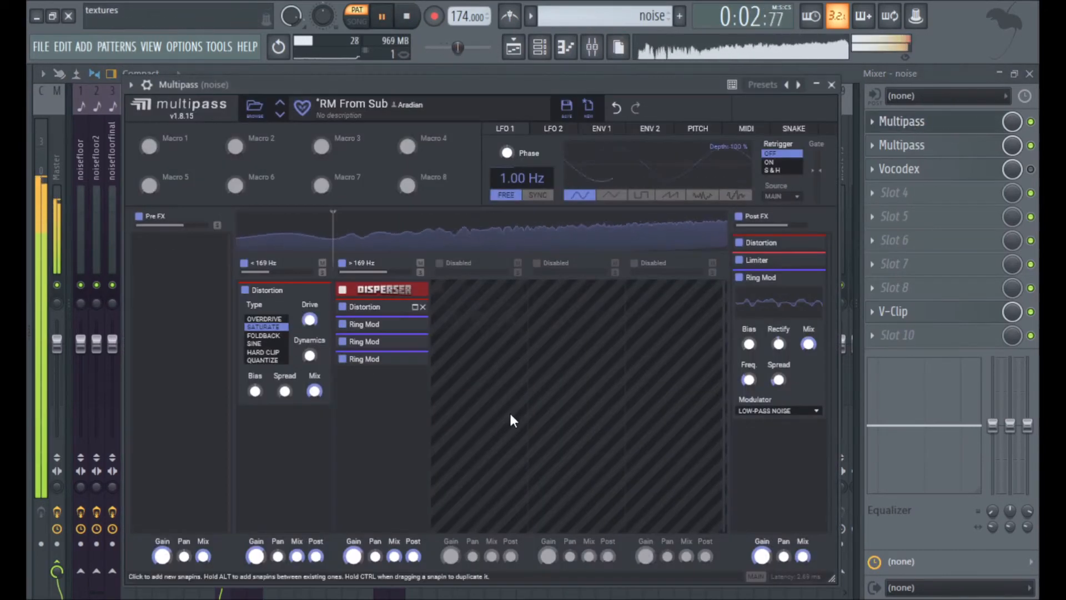
pyautogui.press('space')
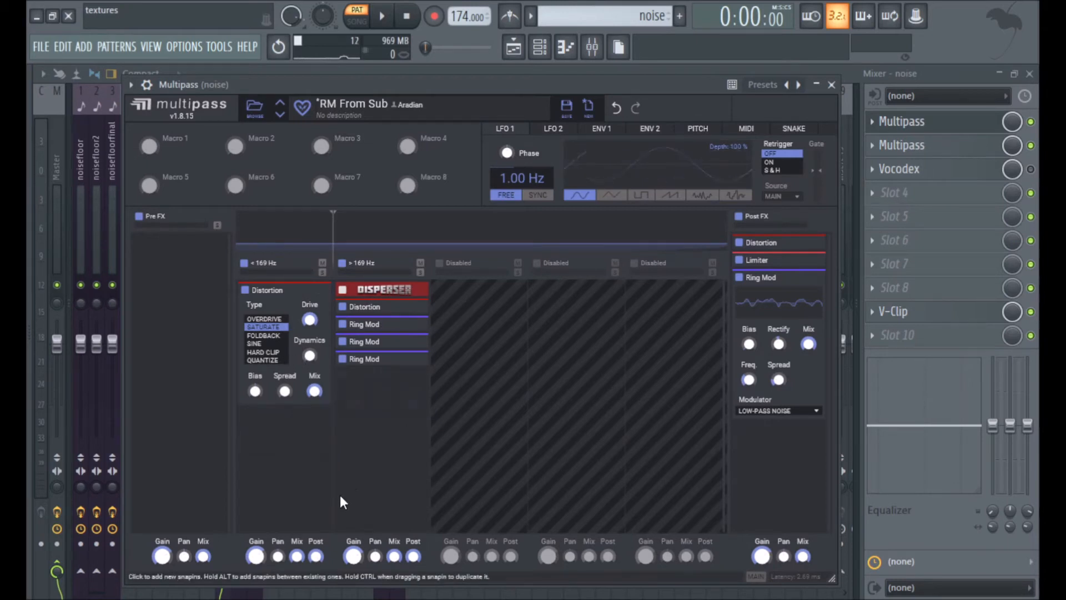
# Expand the first Ring Mod in Multipass's upper band, view its modulator sources without changing them and collapse it.
pyautogui.click(414, 326)
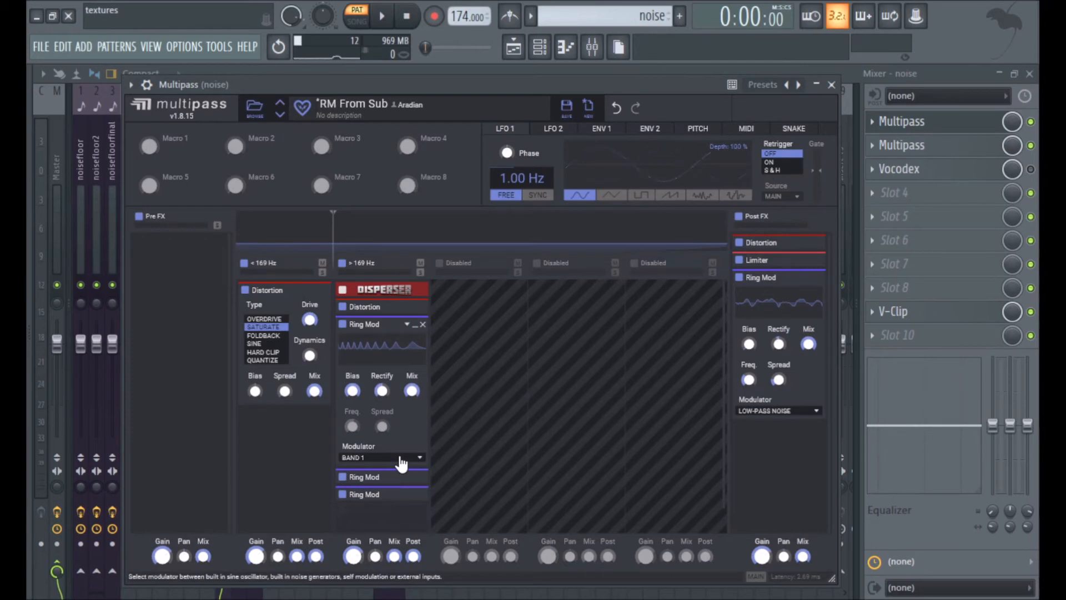
pyautogui.click(401, 458)
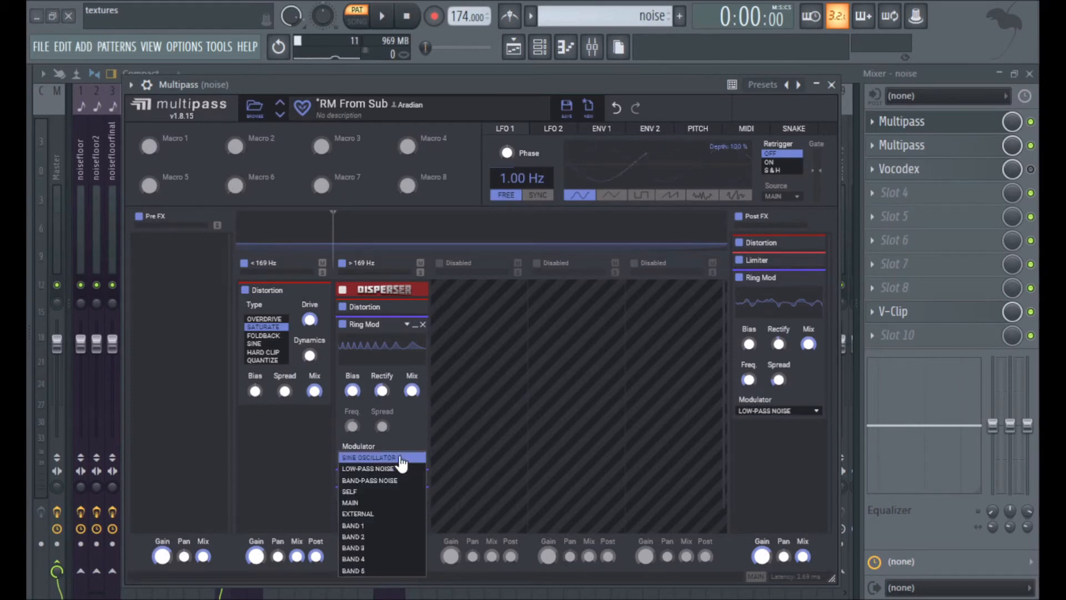
pyautogui.click(283, 441)
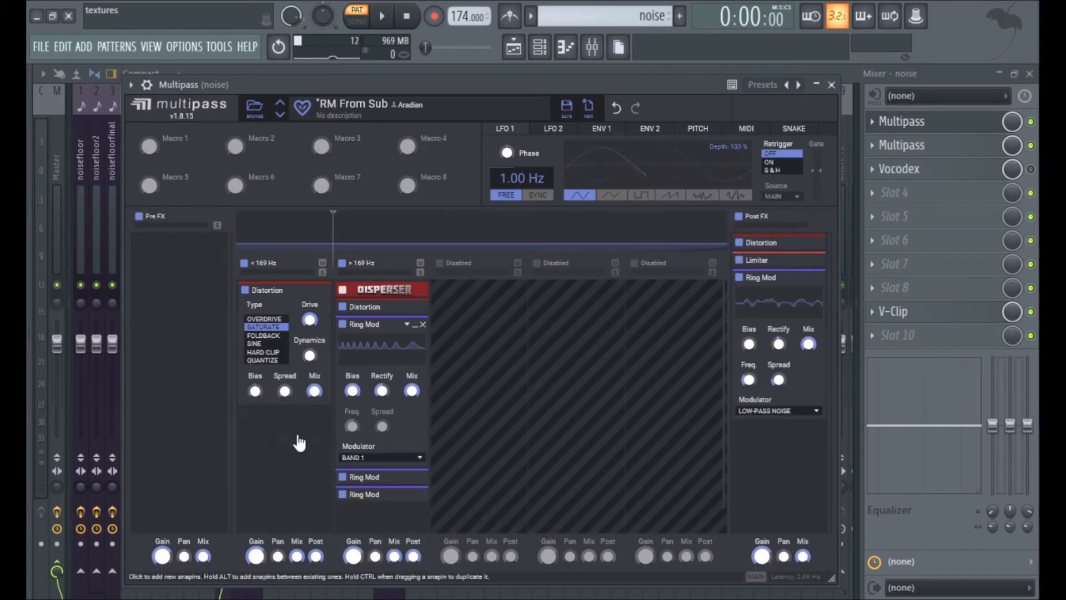
pyautogui.click(416, 326)
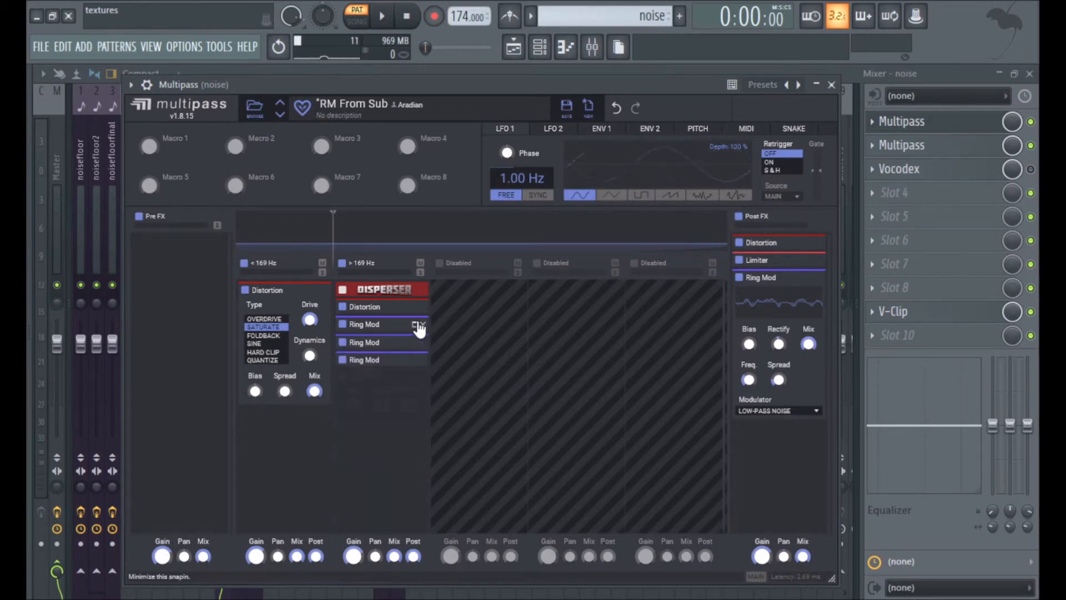
# Examine the upper band's Disperser and Distortion and the Post FX Distortion and Limiter, collapsing each again.
pyautogui.click(416, 292)
pyautogui.click(417, 293)
pyautogui.click(417, 306)
pyautogui.click(416, 308)
pyautogui.click(808, 243)
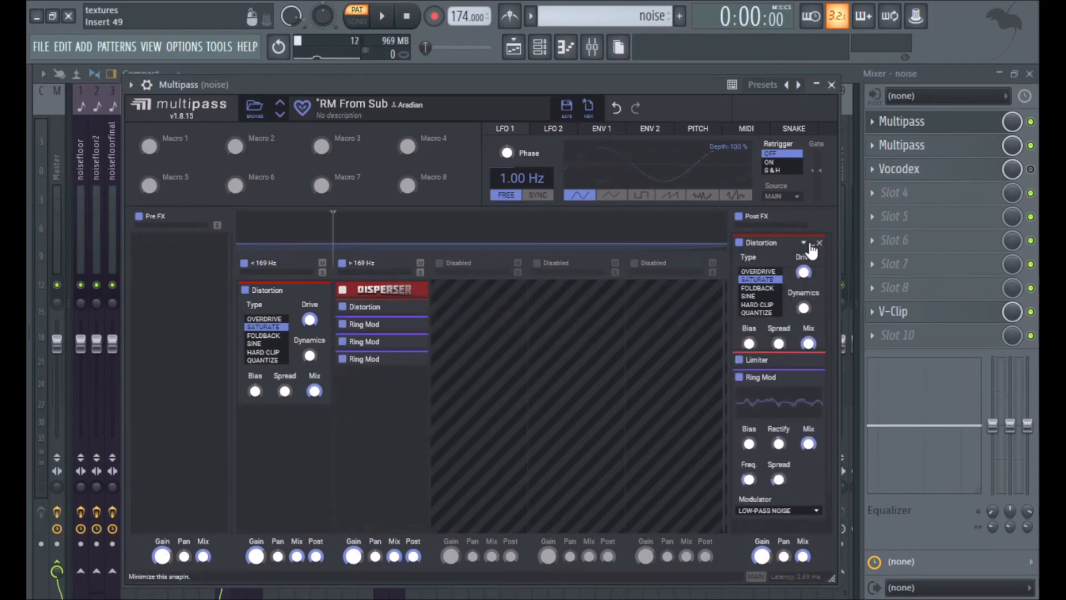
pyautogui.click(809, 245)
pyautogui.click(811, 261)
pyautogui.click(811, 261)
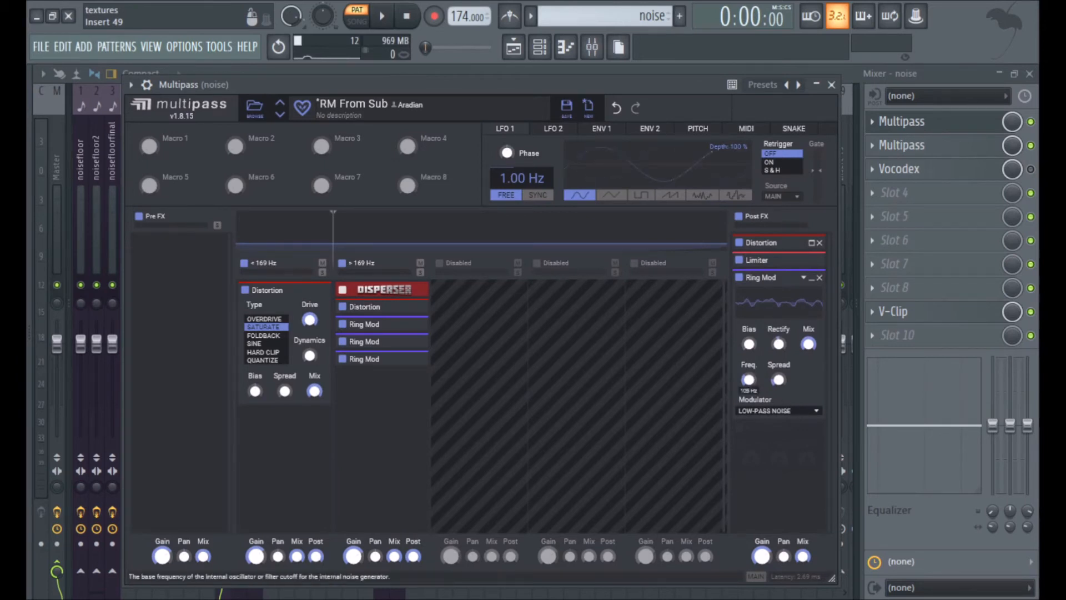
# View the settings of the noise insert's second Multipass and its Vocodex.
pyautogui.click(916, 145)
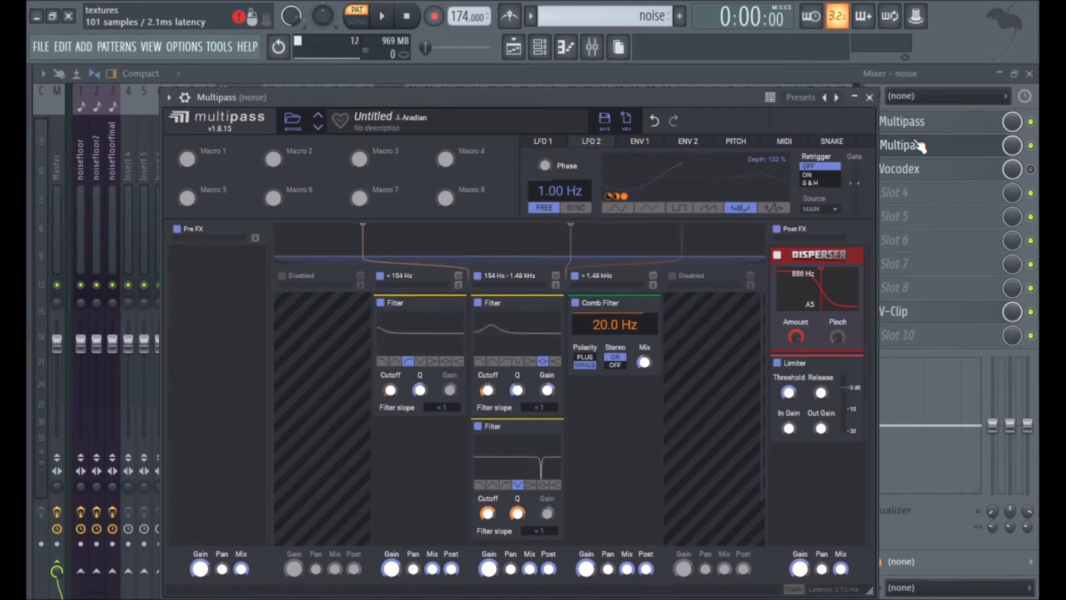
pyautogui.click(919, 146)
pyautogui.click(942, 170)
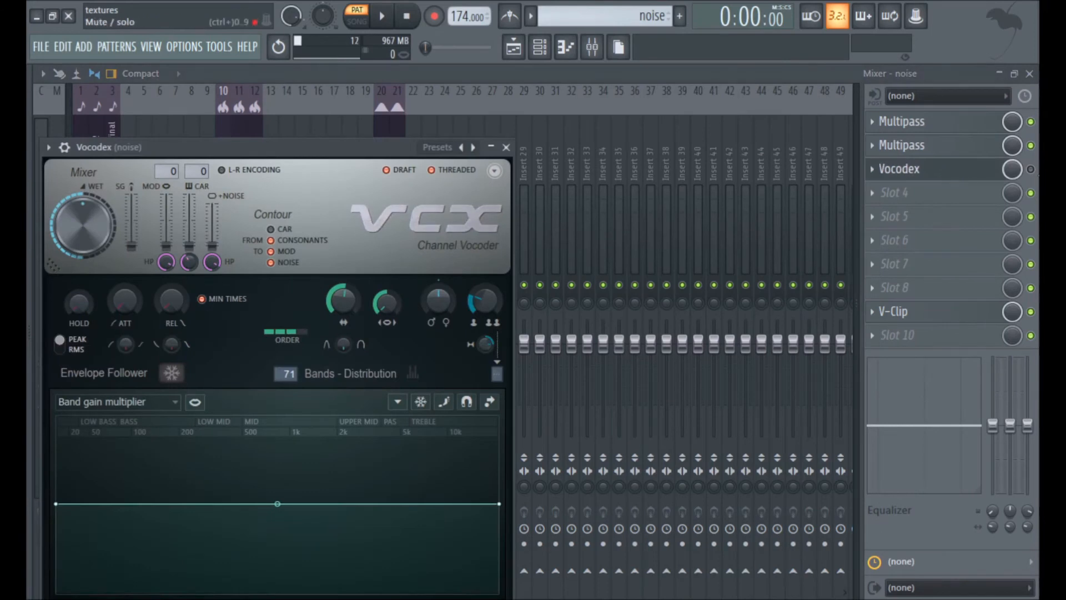
pyautogui.click(975, 170)
# Audition the noise pattern with Vocodex in the chain, bypass Vocodex and briefly check V-Clip.
pyautogui.click(381, 16)
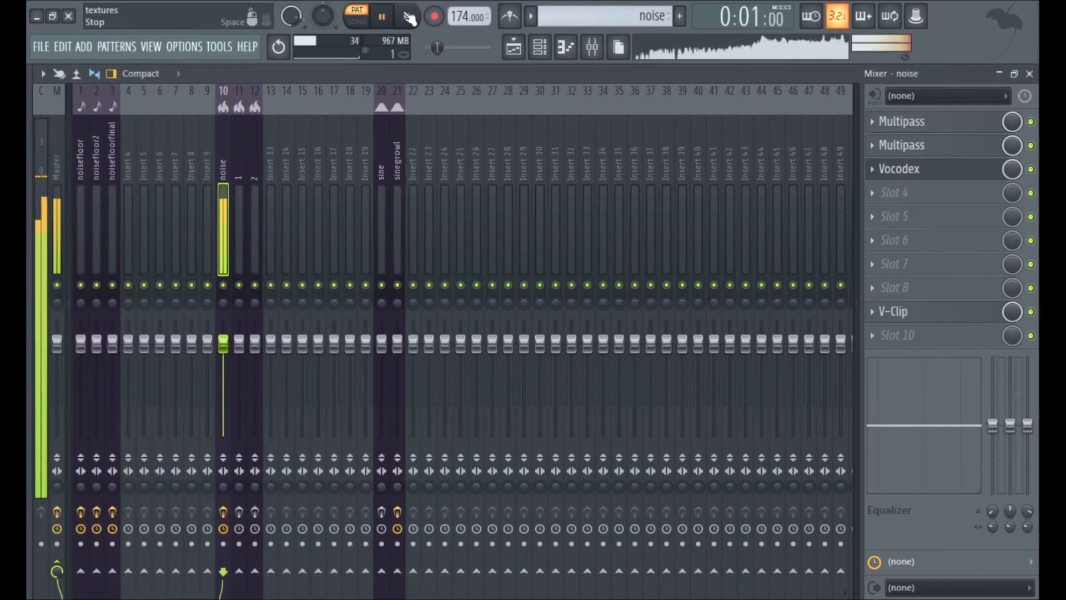
pyautogui.click(409, 18)
pyautogui.click(1031, 169)
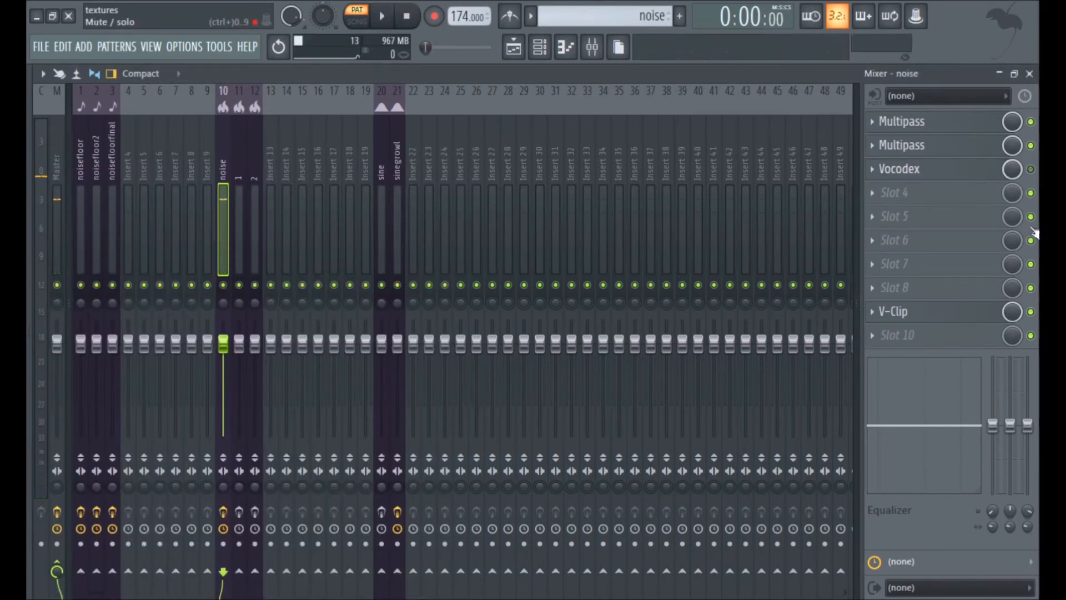
pyautogui.click(943, 311)
pyautogui.click(942, 311)
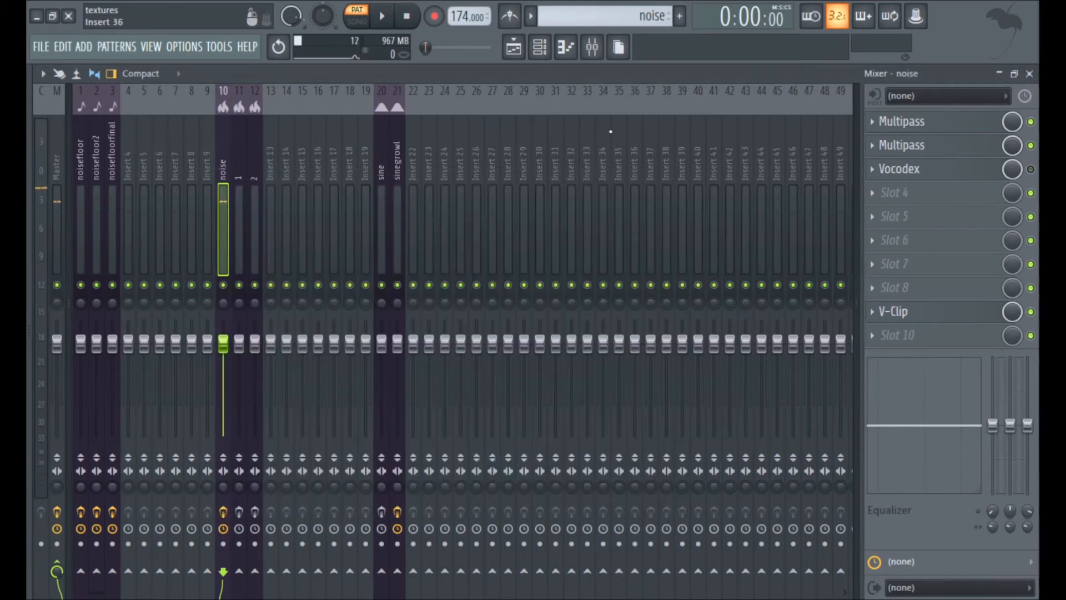
# Solo Track 7 in the playlist and audition the noise group's iteration 1 clip in song mode.
pyautogui.click(514, 47)
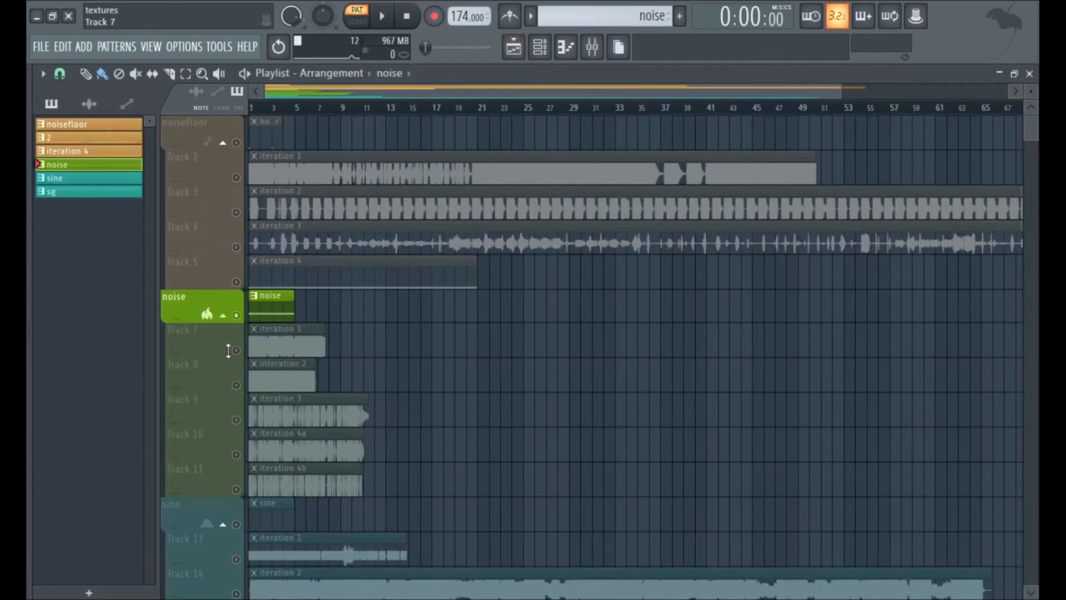
pyautogui.click(233, 354)
pyautogui.click(363, 22)
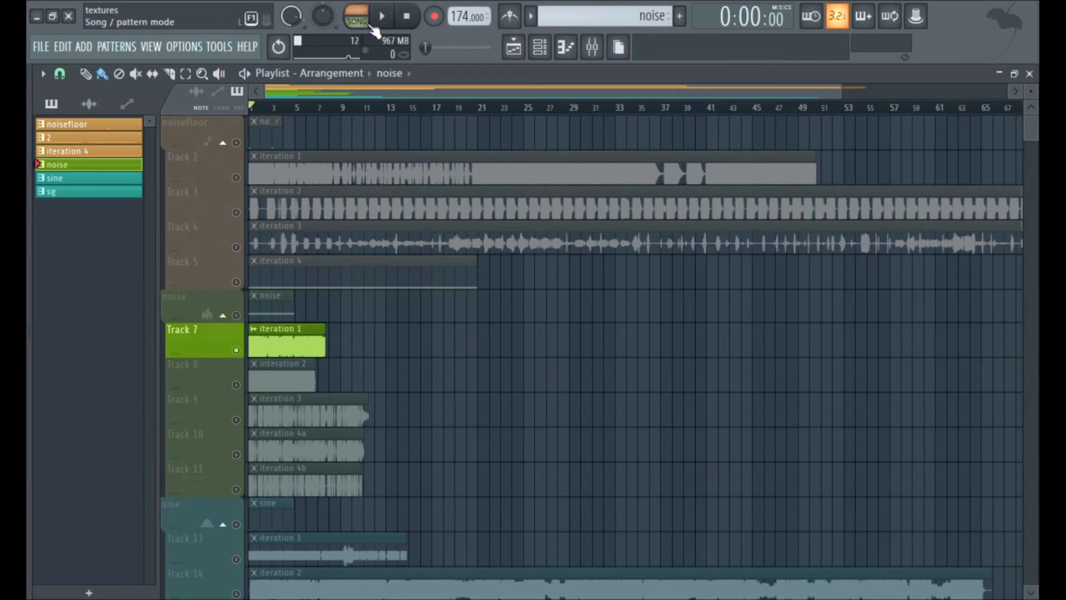
pyautogui.click(382, 16)
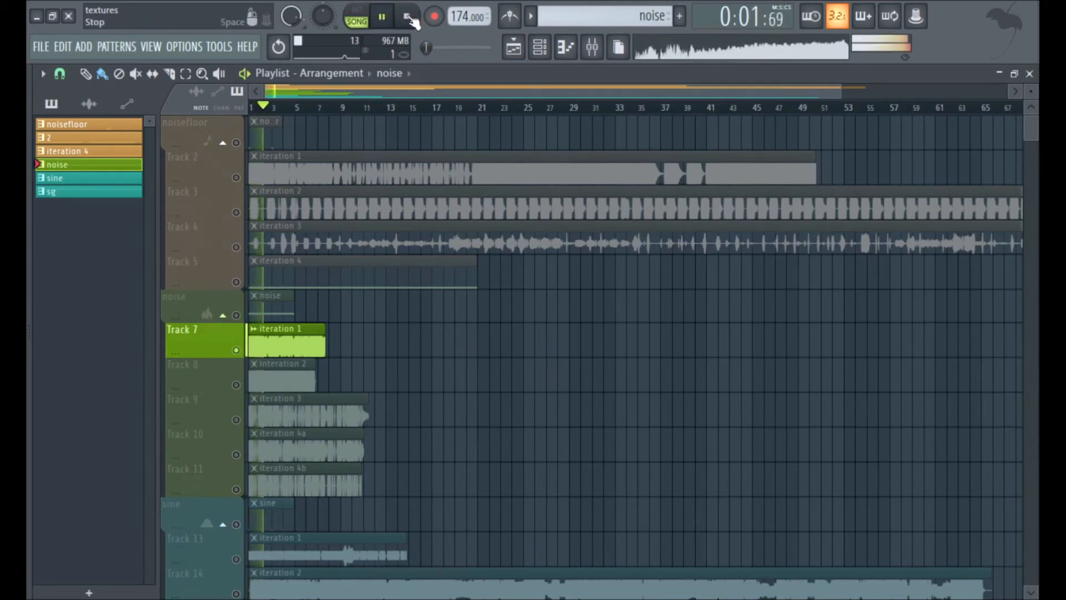
pyautogui.click(409, 18)
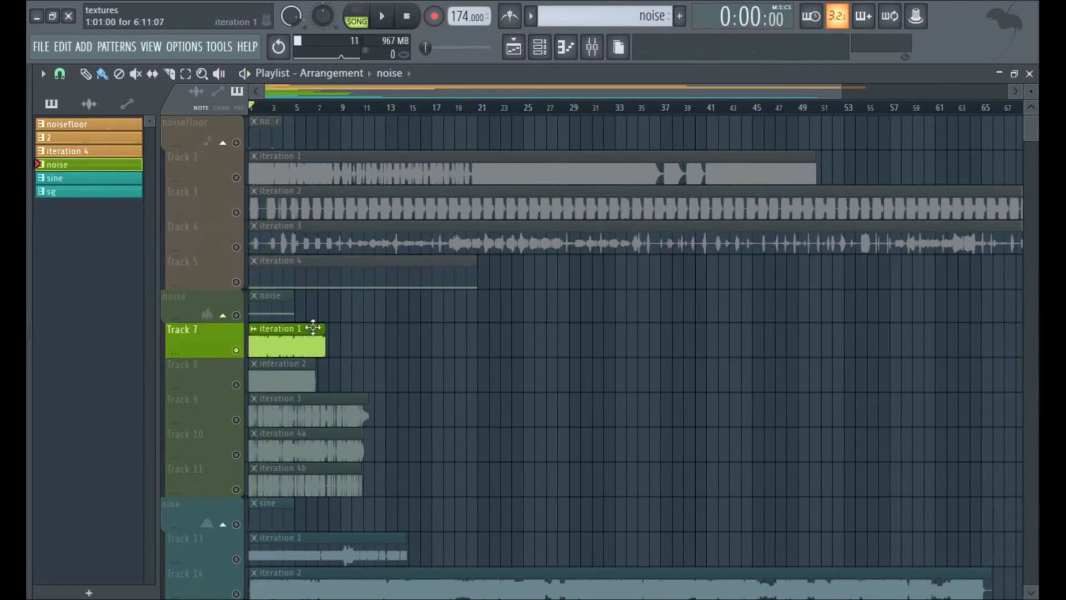
# Audition Track 8's interation 2 clip in song mode and move the solo to Track 9.
pyautogui.click(237, 384)
pyautogui.press('space')
pyautogui.rightClick(241, 388)
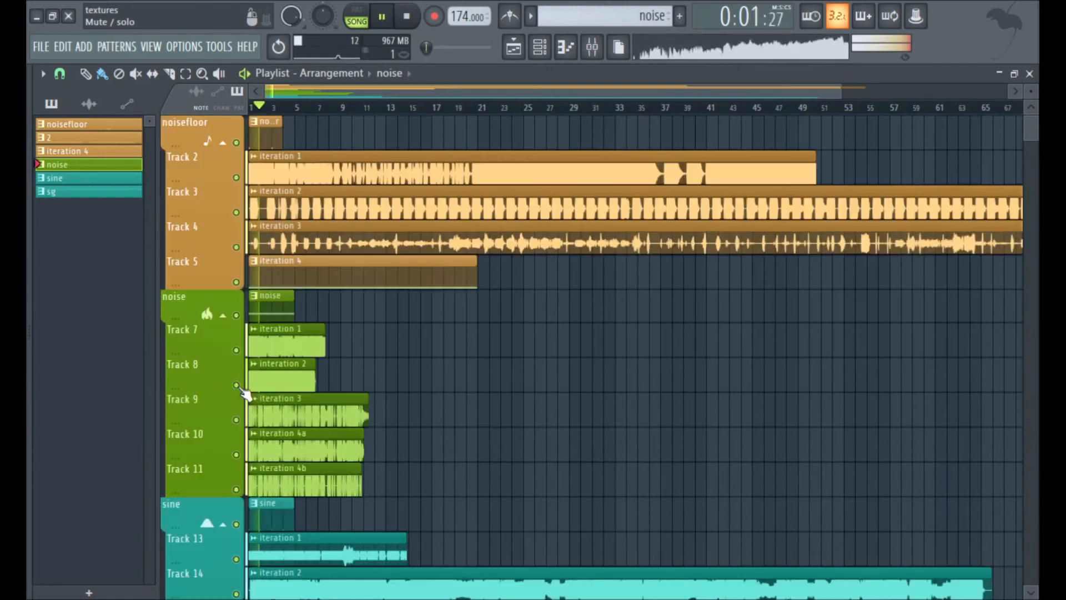
pyautogui.press('space')
pyautogui.rightClick(237, 420)
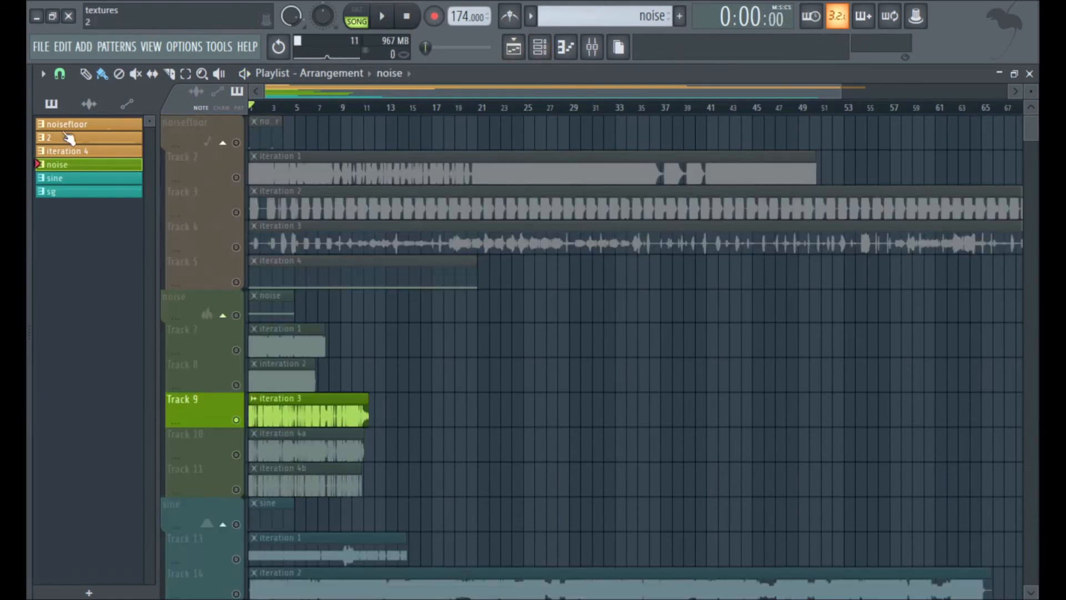
# Solo Track 7 and play its clip with the Fruity Limiter of mixer insert 1 open.
pyautogui.rightClick(236, 350)
pyautogui.click(592, 47)
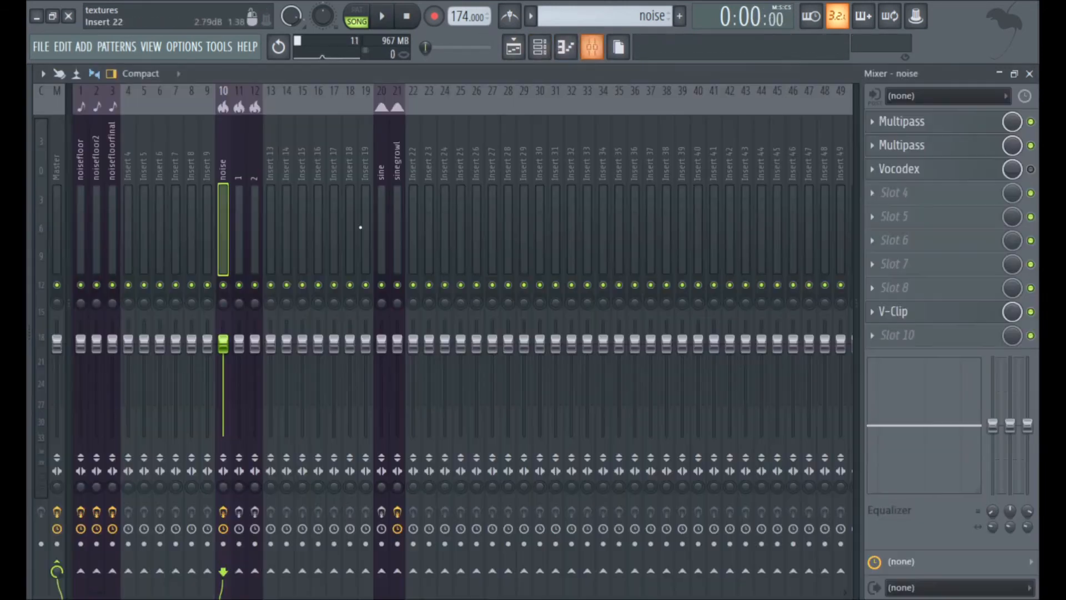
pyautogui.click(239, 228)
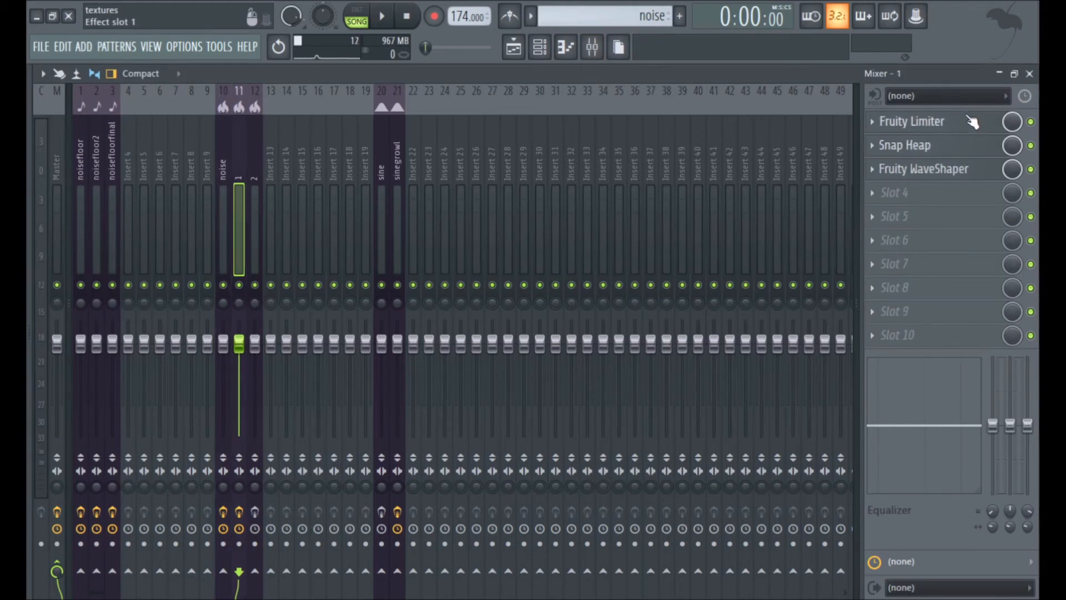
pyautogui.click(382, 17)
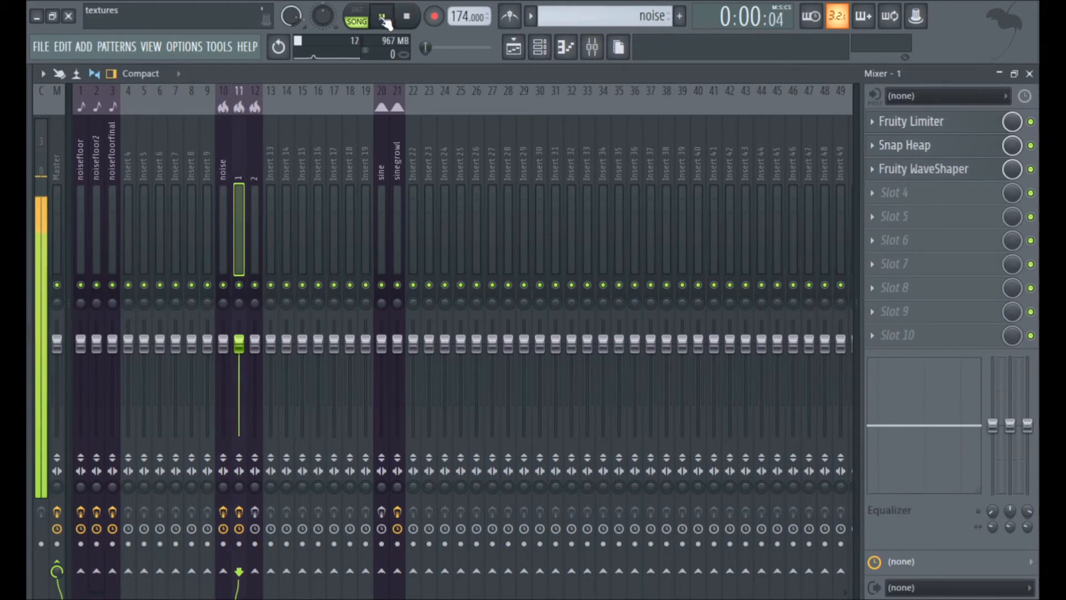
pyautogui.click(955, 121)
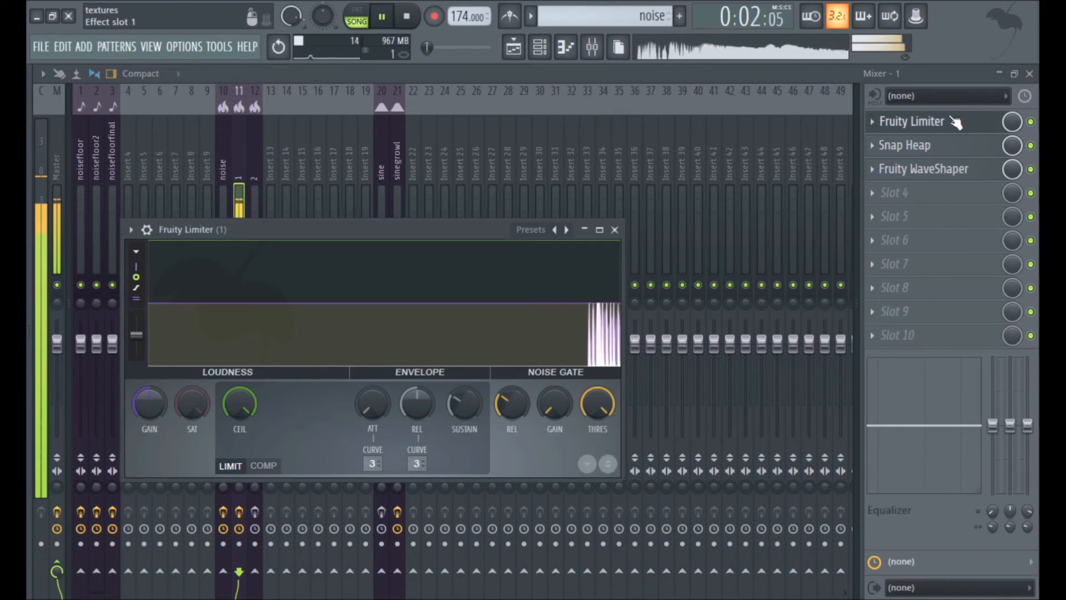
pyautogui.press('space')
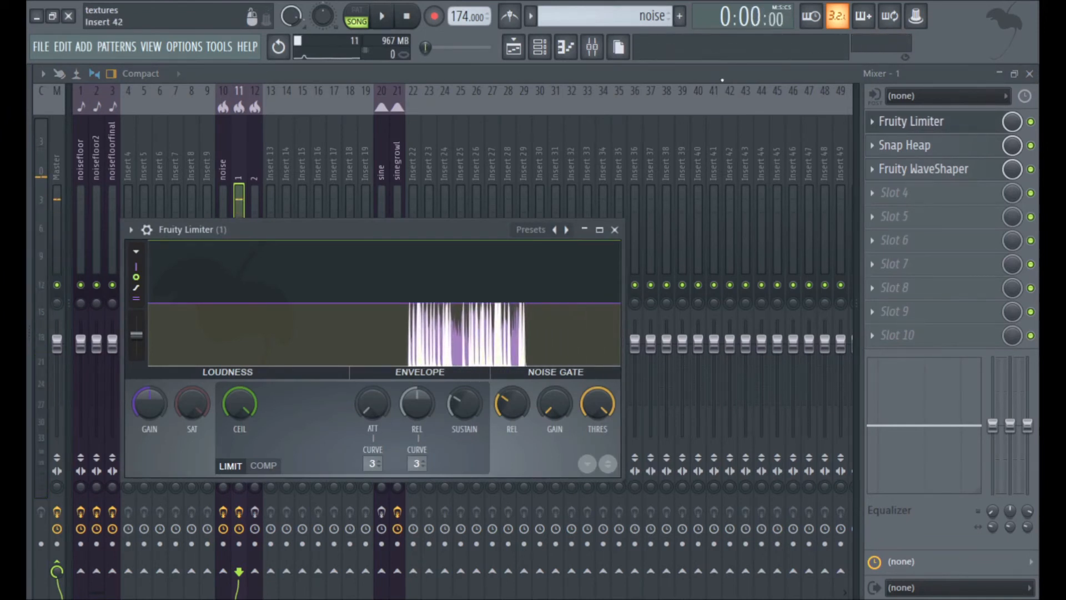
# Open Snap Heap on mixer insert 1 and inspect its Disperser, Distortion, first Limiter and Gate modules one after another.
pyautogui.click(933, 122)
pyautogui.click(939, 148)
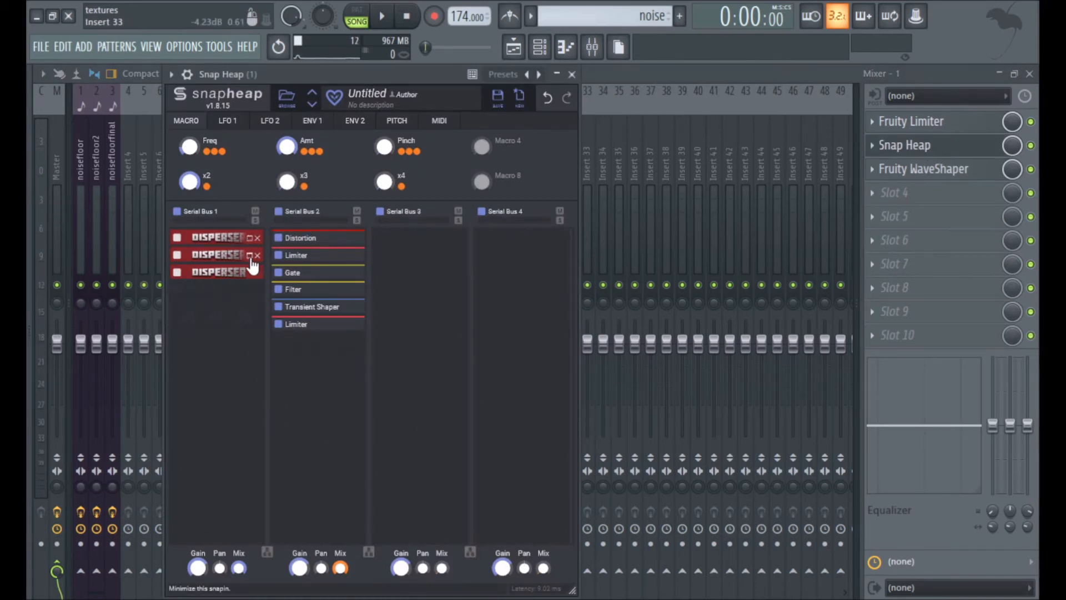
pyautogui.click(250, 272)
pyautogui.click(251, 273)
pyautogui.click(354, 244)
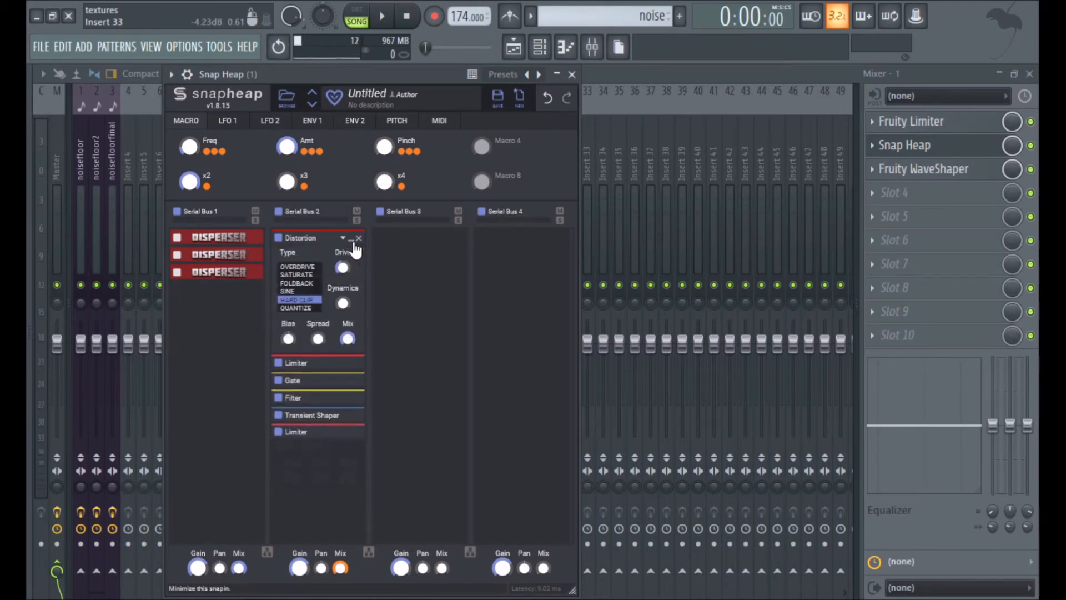
pyautogui.click(352, 240)
pyautogui.click(351, 255)
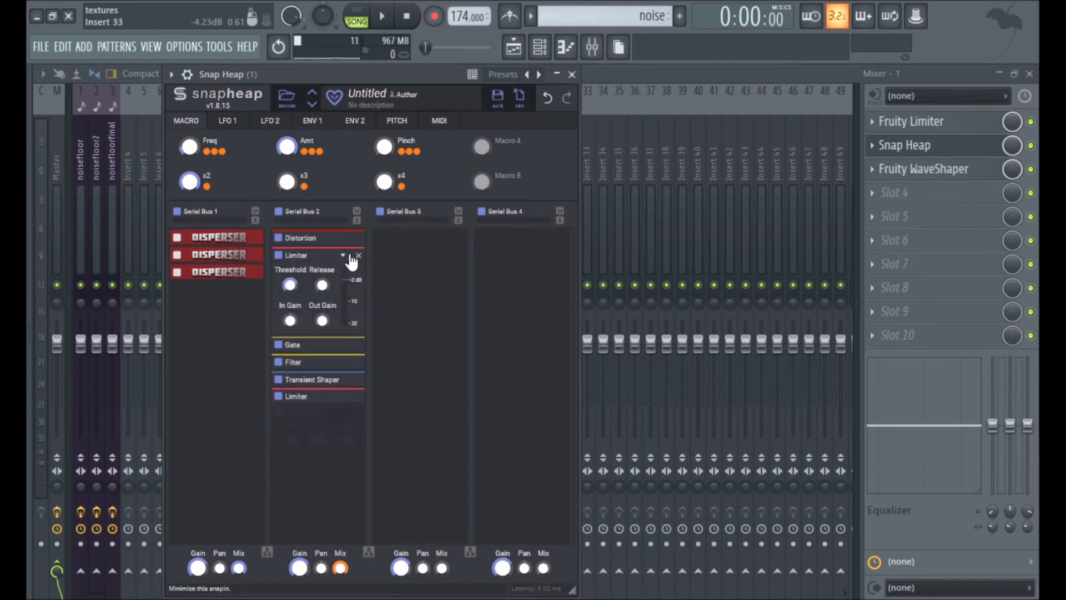
pyautogui.click(352, 255)
pyautogui.click(350, 274)
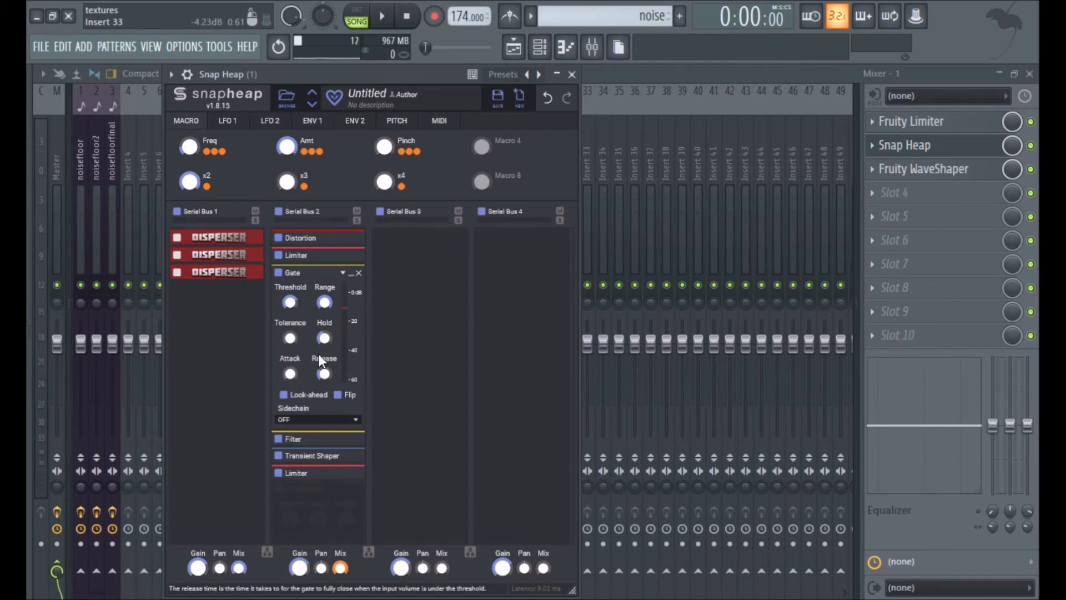
pyautogui.click(351, 272)
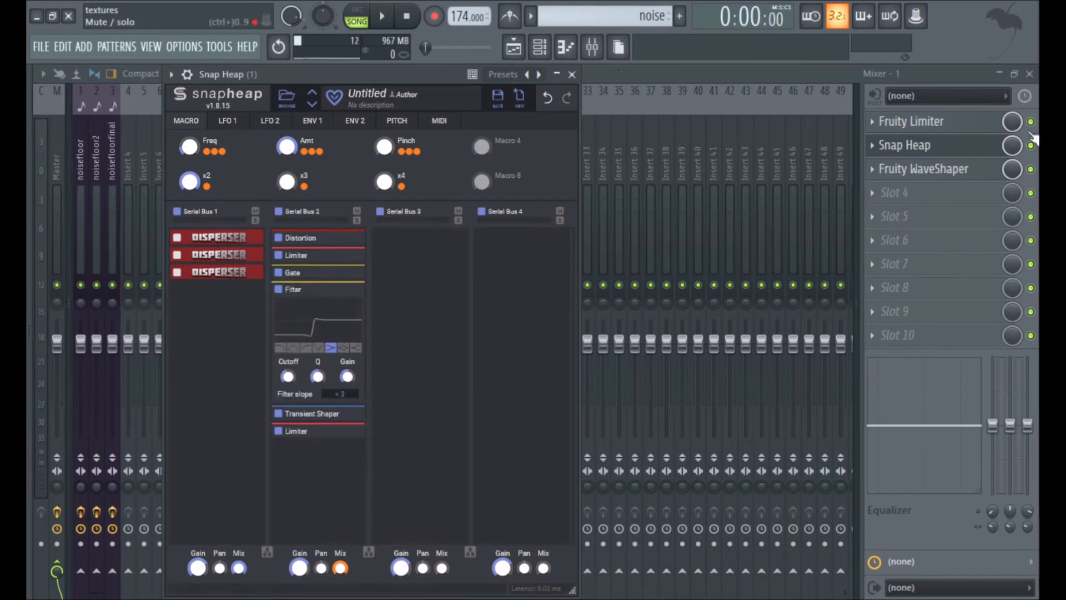
# Bypass Fruity WaveShaper and play the clip while switching Snap Heap's Filter module off and on to compare.
pyautogui.click(1031, 169)
pyautogui.click(963, 171)
pyautogui.click(961, 169)
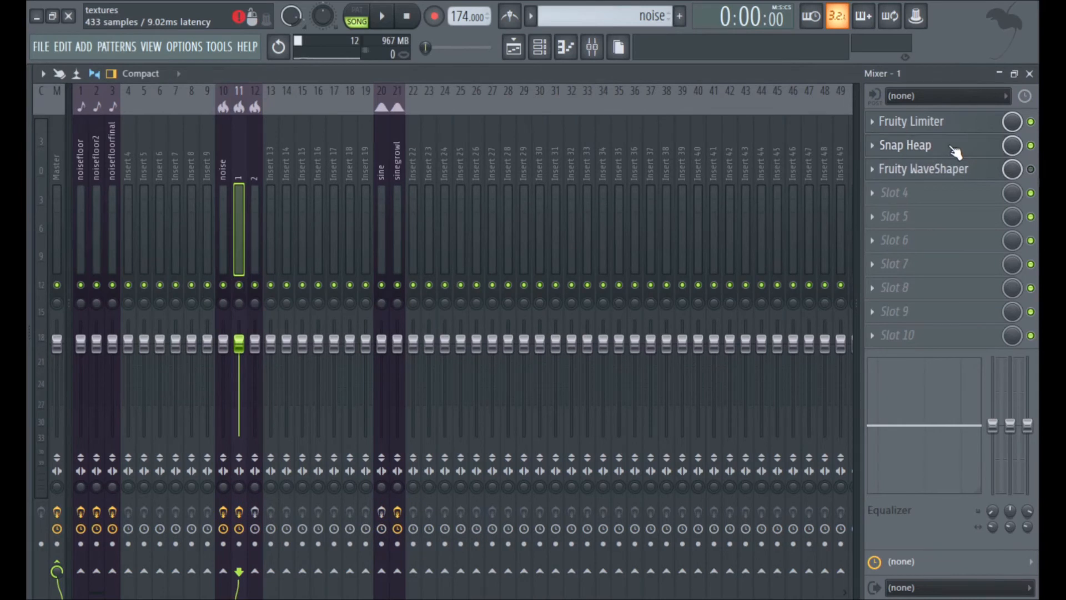
pyautogui.click(959, 146)
pyautogui.click(389, 18)
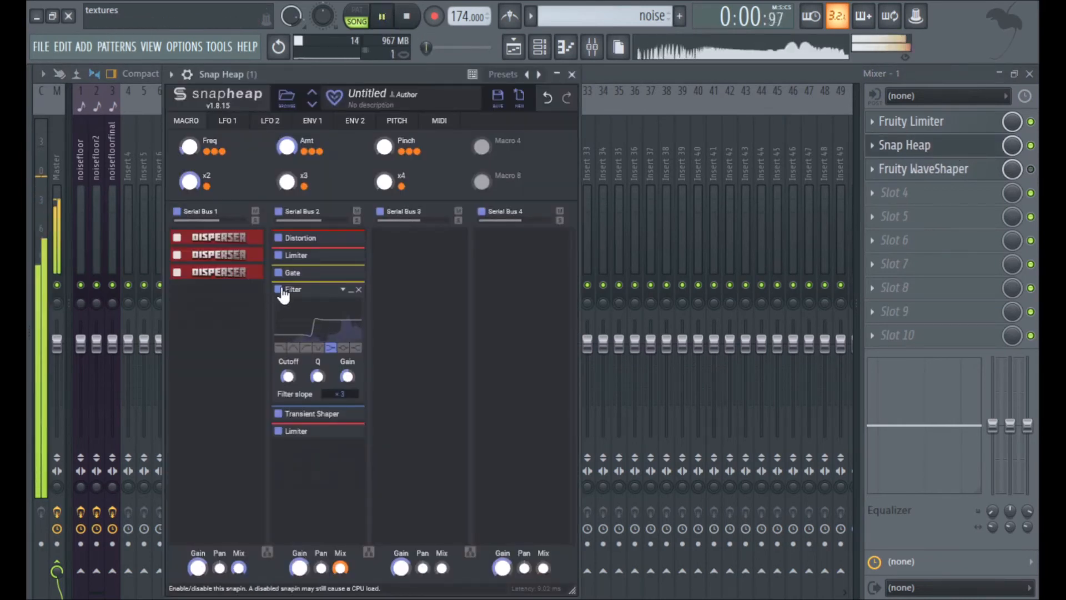
pyautogui.click(279, 289)
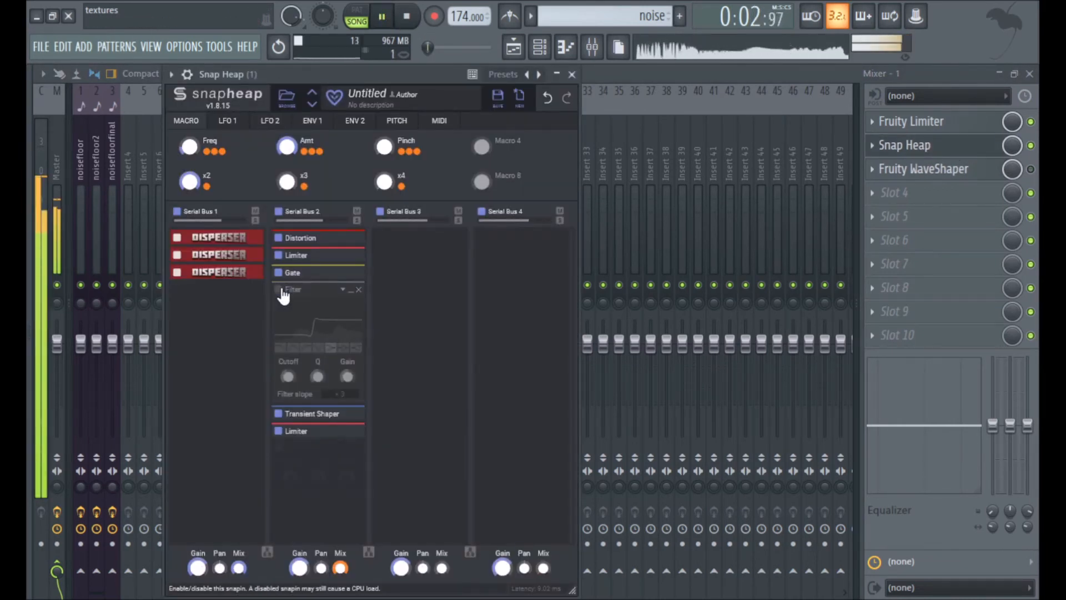
pyautogui.click(279, 291)
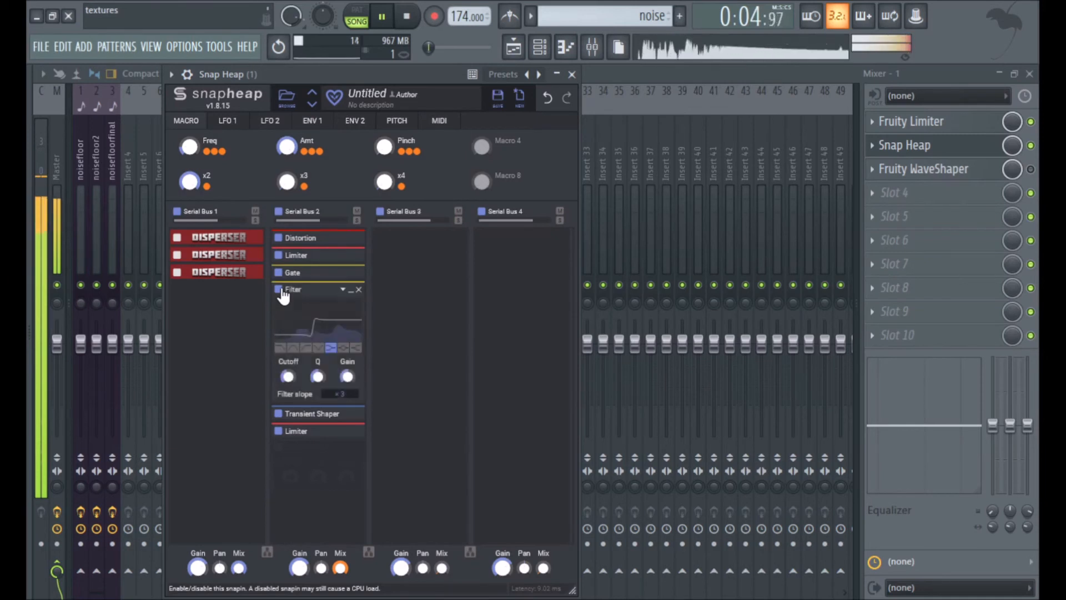
# Inspect the Transient Shaper and the second Limiter in Snap Heap's Serial Bus 2, collapsing each module after viewing.
pyautogui.click(350, 290)
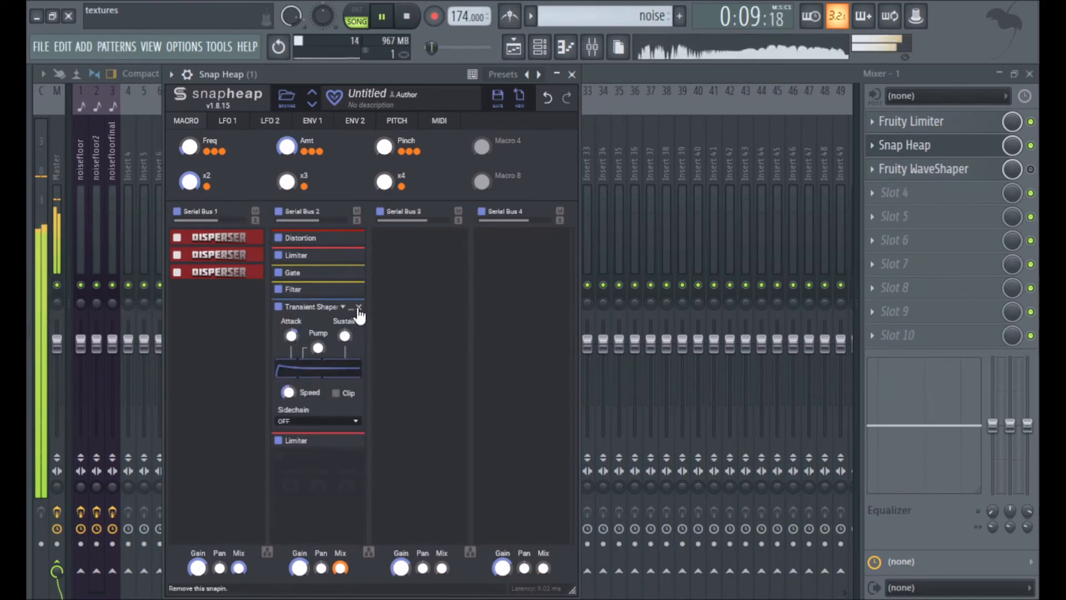
pyautogui.click(351, 307)
pyautogui.click(351, 325)
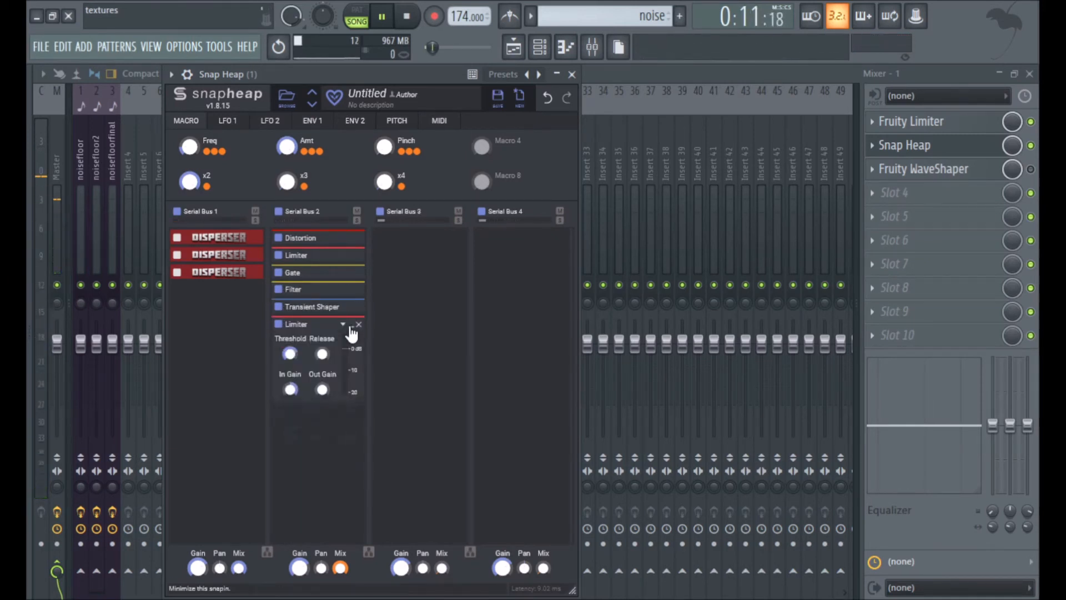
pyautogui.doubleClick(285, 389)
pyautogui.click(414, 351)
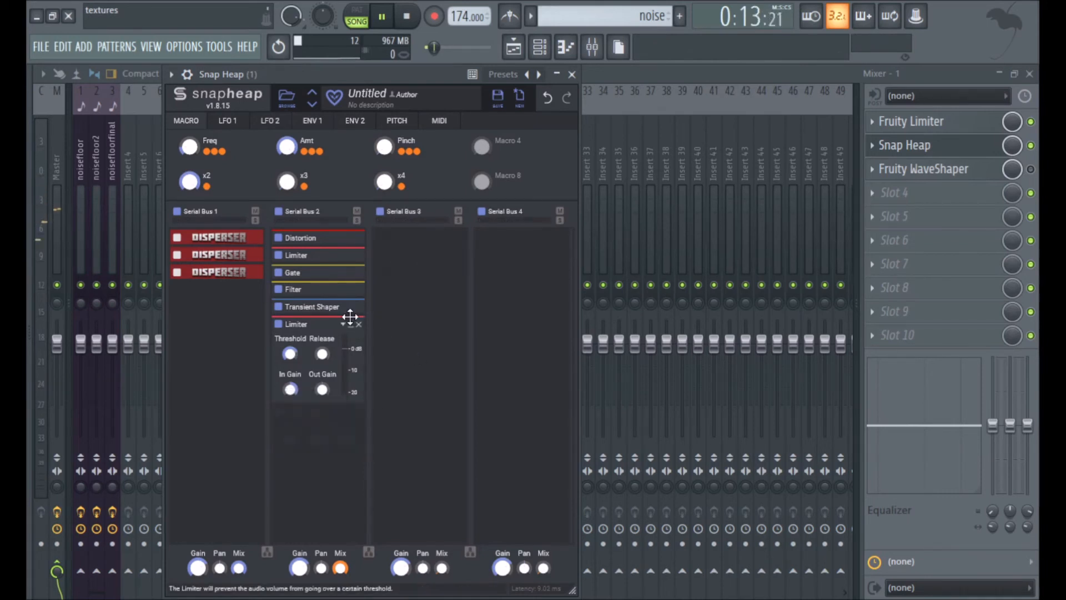
pyautogui.click(351, 325)
# Close Snap Heap, turn Fruity WaveShaper back on and check its window briefly.
pyautogui.click(978, 149)
pyautogui.click(981, 173)
pyautogui.click(982, 175)
pyautogui.click(987, 177)
pyautogui.click(987, 178)
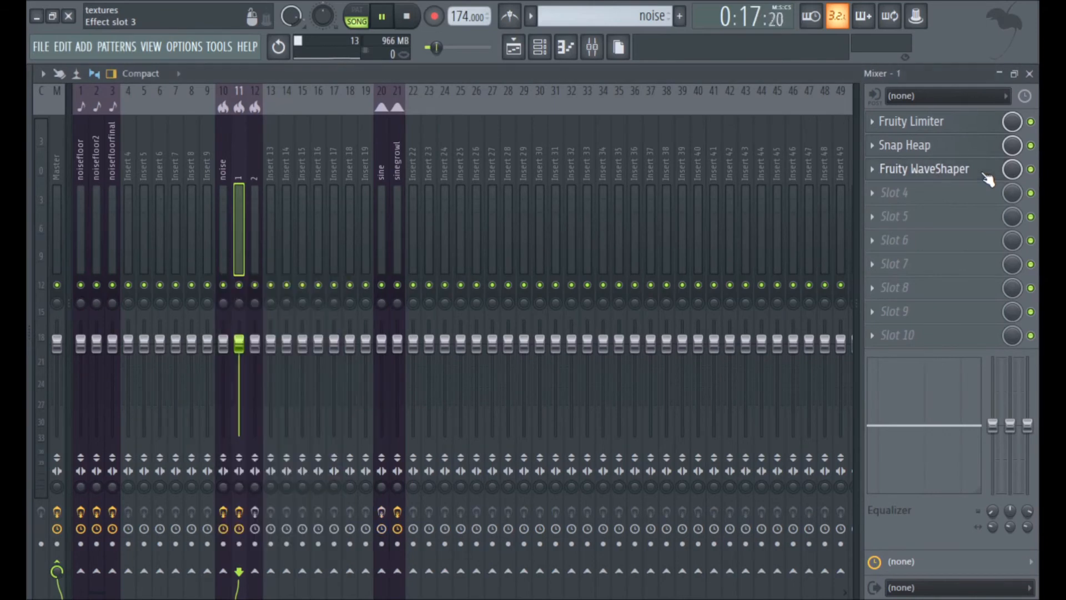
# Return to the playlist, audition the iteration 3 clip with Track 9 soloed and move the solo to Track 10.
pyautogui.press('F9')
pyautogui.press('space')
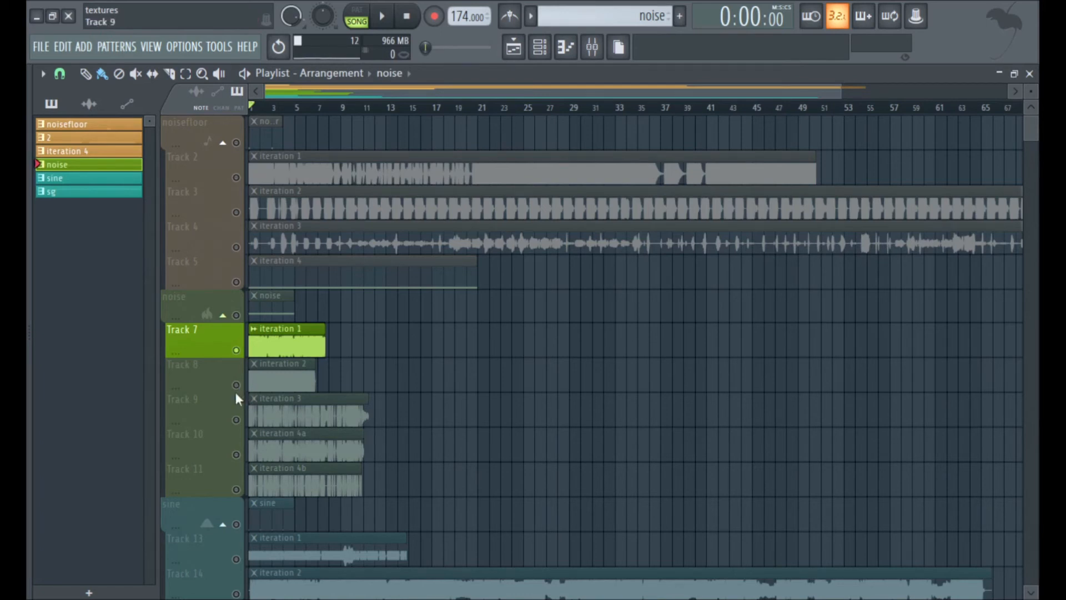
pyautogui.rightClick(236, 384)
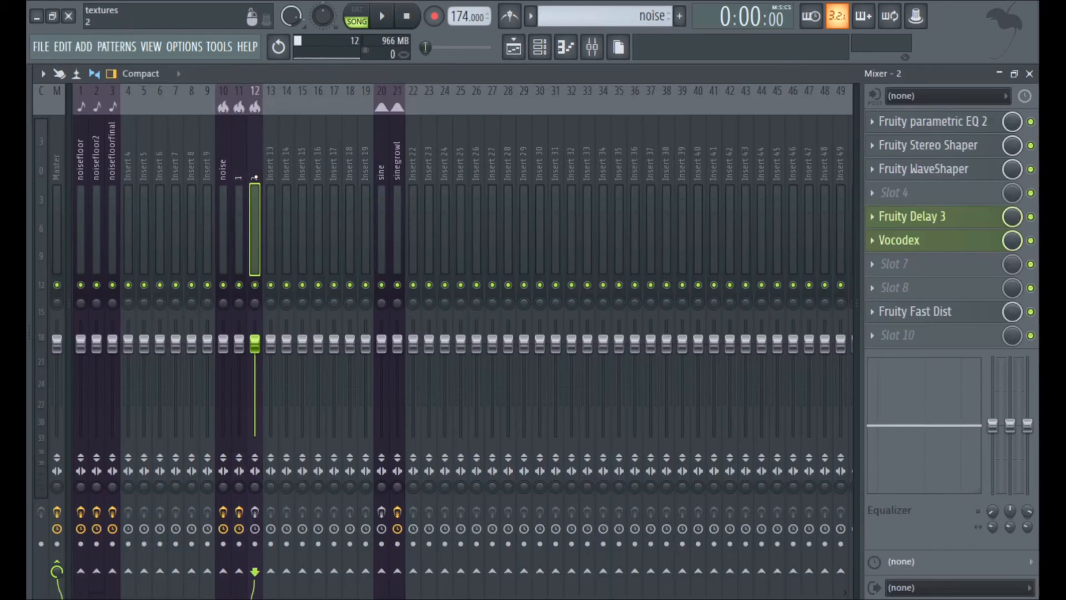
pyautogui.press('space')
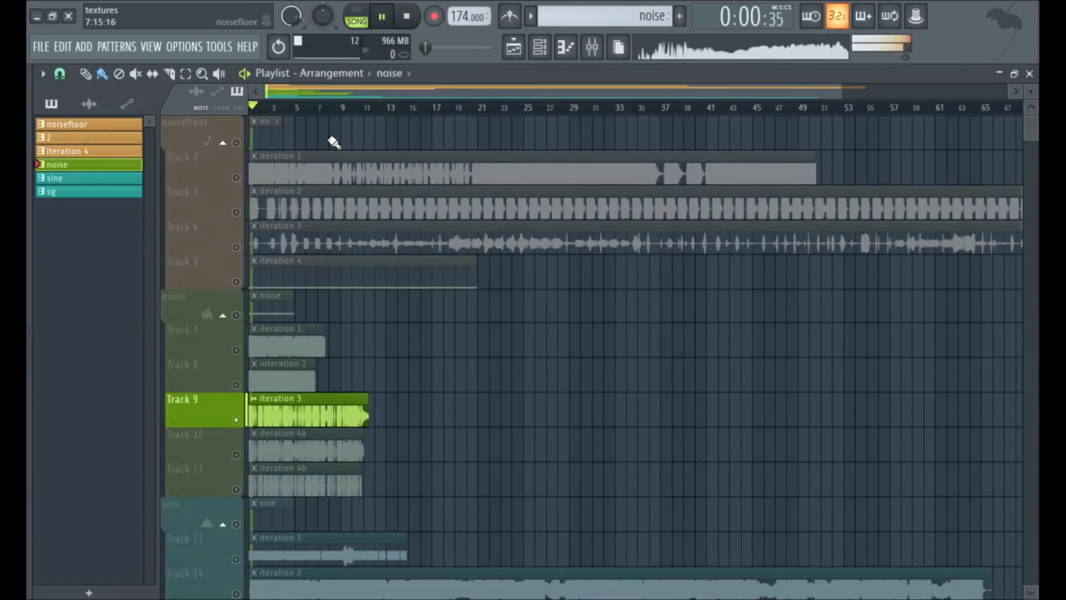
pyautogui.click(411, 20)
pyautogui.click(311, 451)
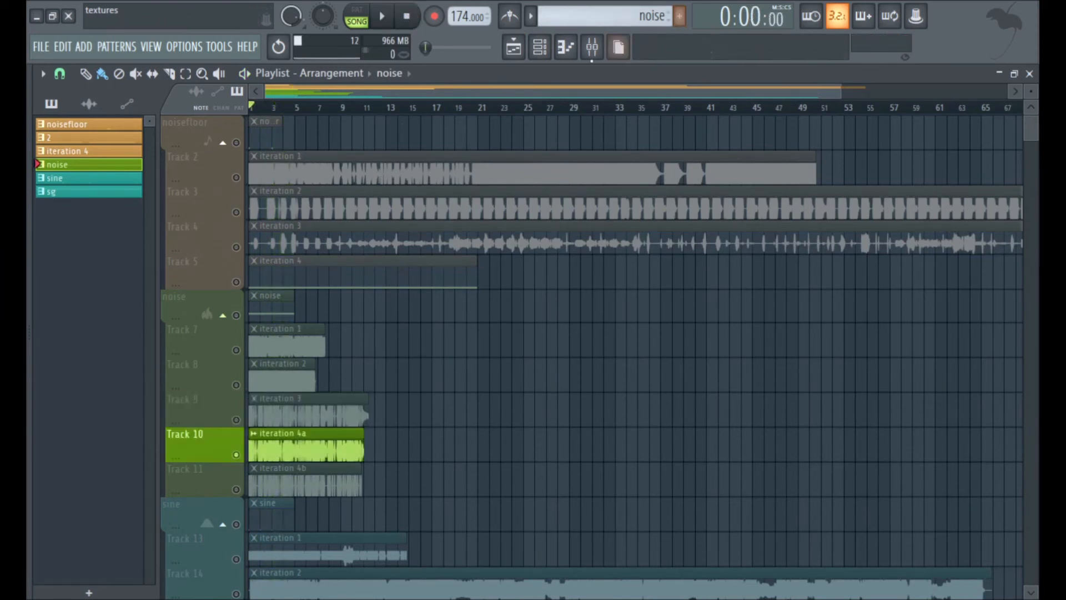
# Check insert 2 in the mixer, solo Track 11 in the playlist and audition its iteration 4b clip.
pyautogui.click(592, 47)
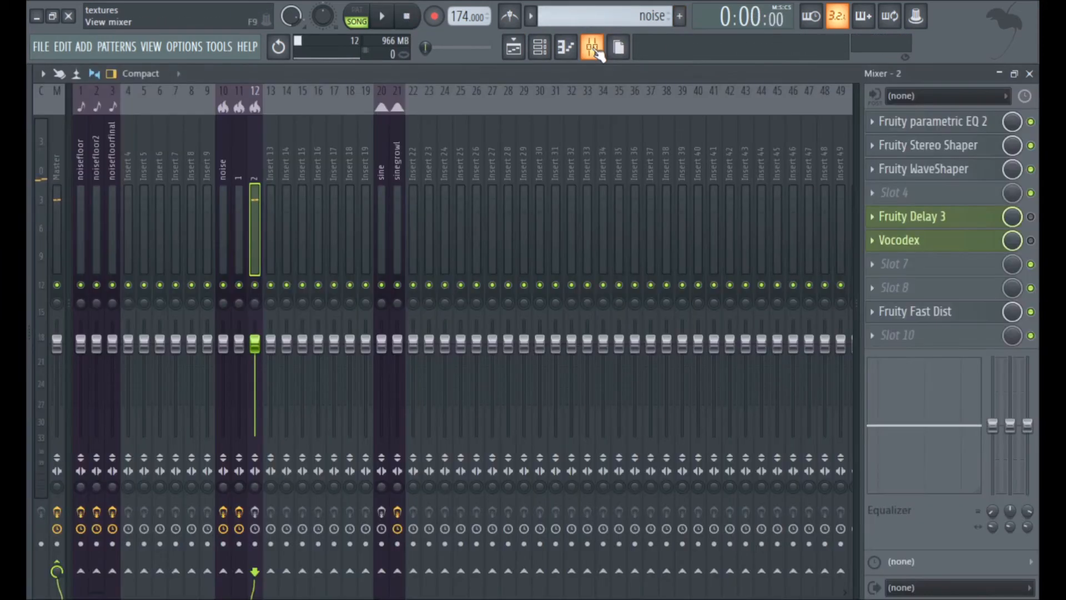
pyautogui.click(513, 47)
pyautogui.click(238, 492)
pyautogui.press('space')
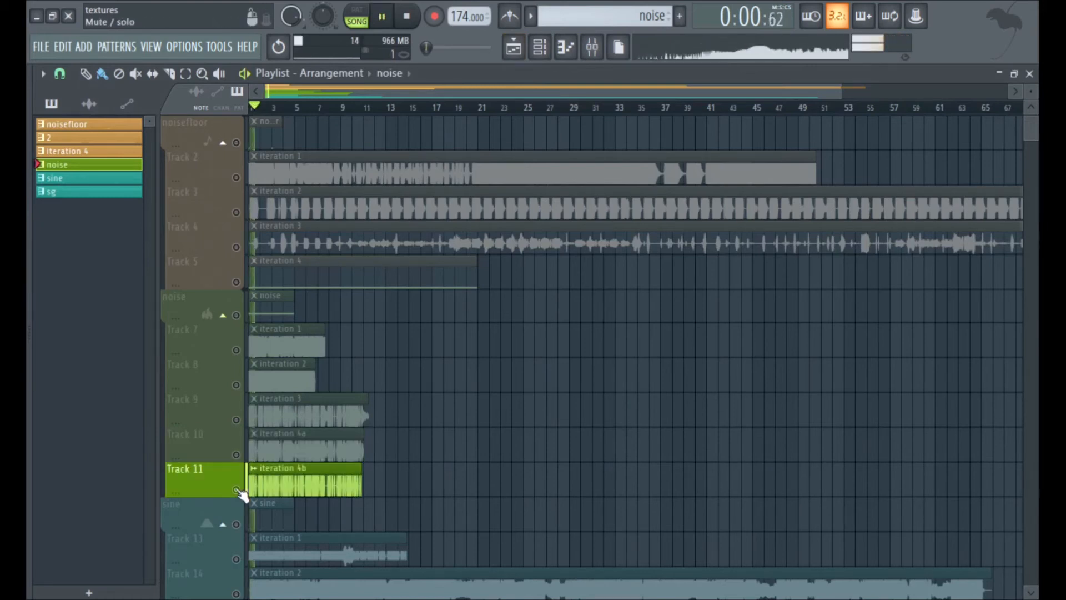
pyautogui.press('space')
# Inspect the Parametric EQ 2, Stereo Shaper, WaveShaper and Fast Dist effects on mixer insert 2 one by one.
pyautogui.click(592, 48)
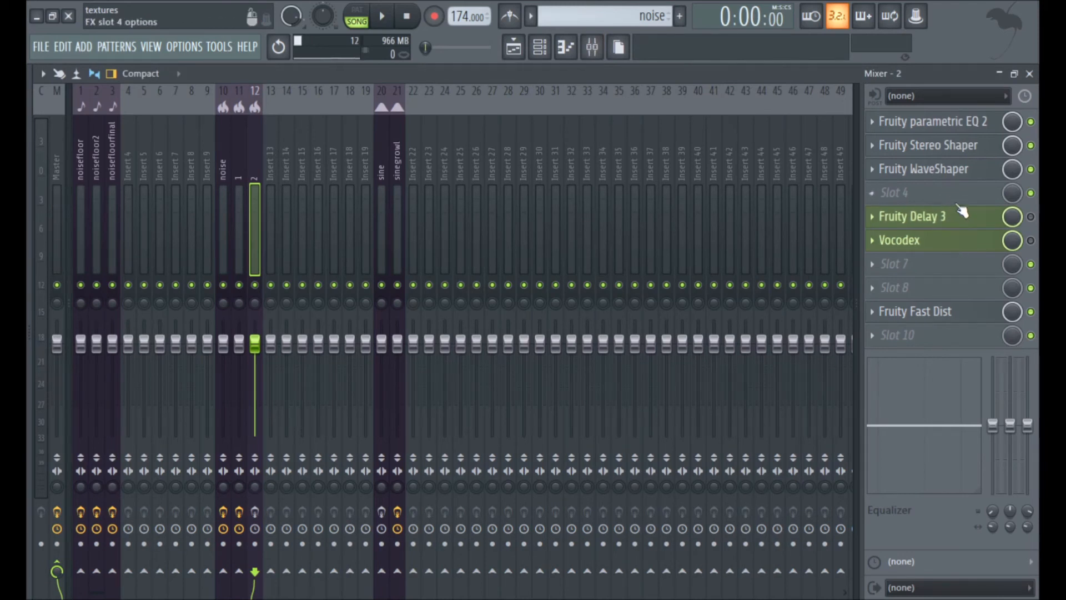
pyautogui.click(928, 125)
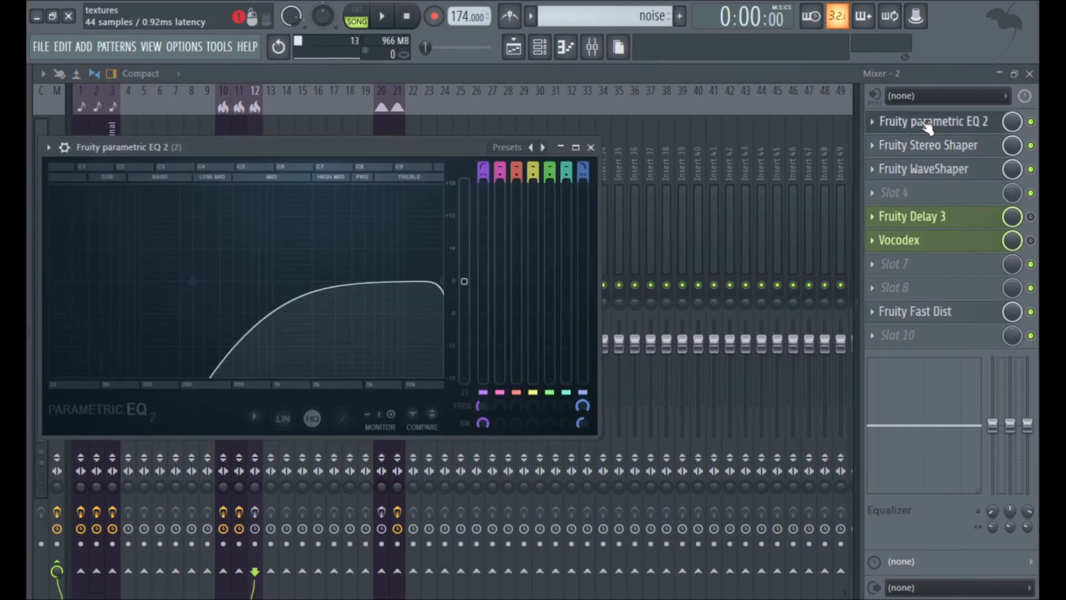
pyautogui.click(929, 155)
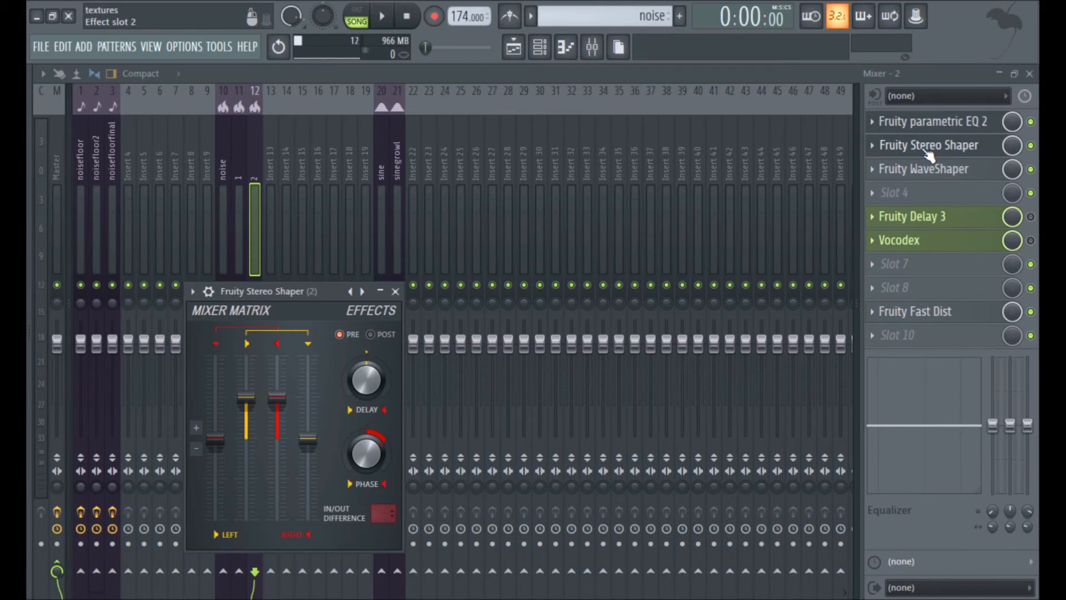
pyautogui.click(944, 169)
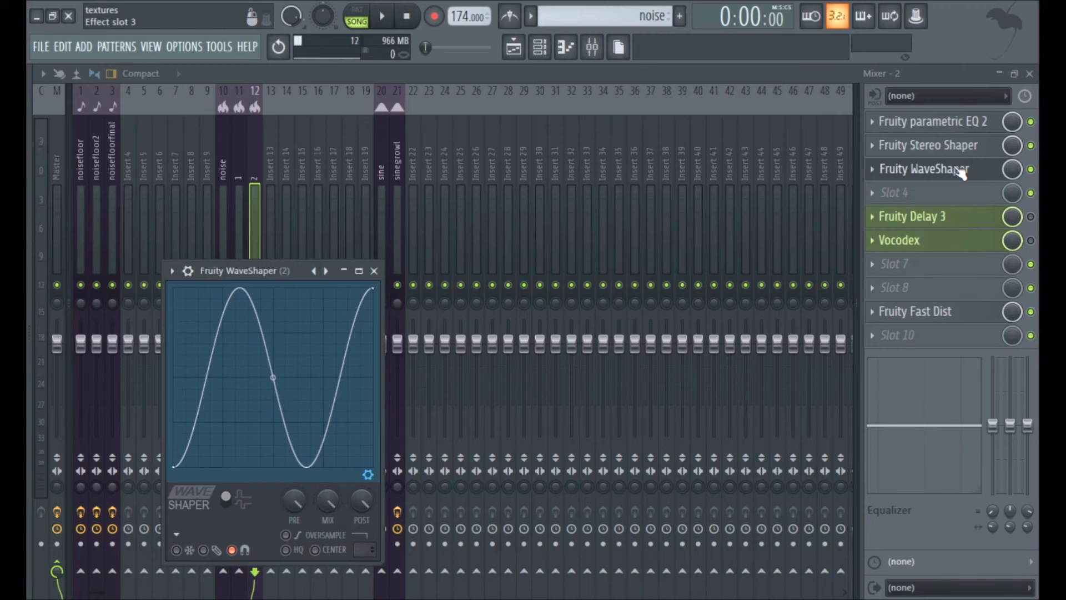
pyautogui.click(961, 169)
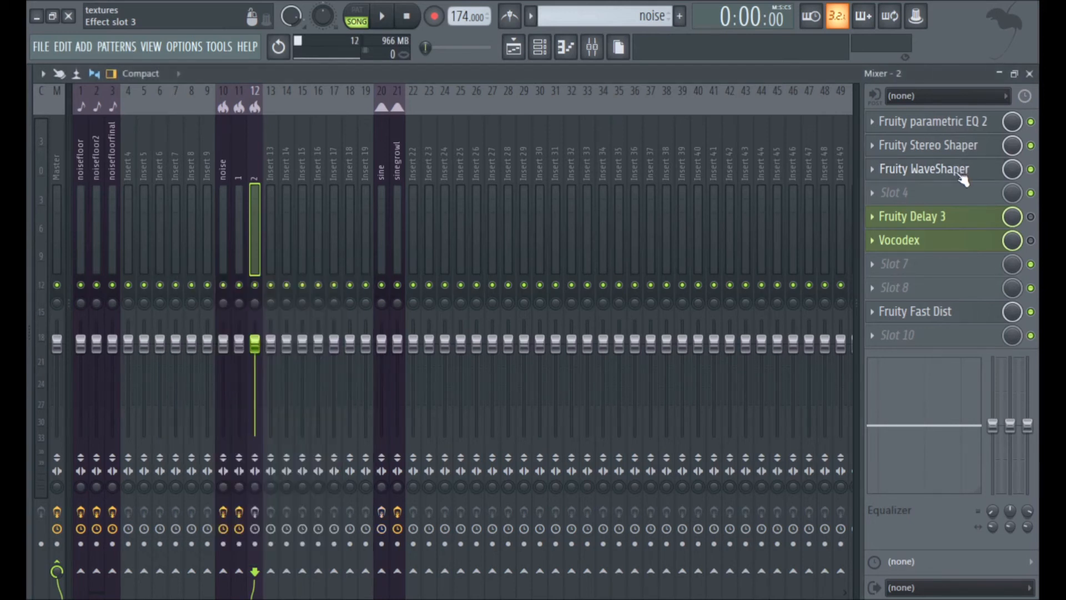
pyautogui.click(961, 218)
pyautogui.click(961, 217)
pyautogui.click(961, 312)
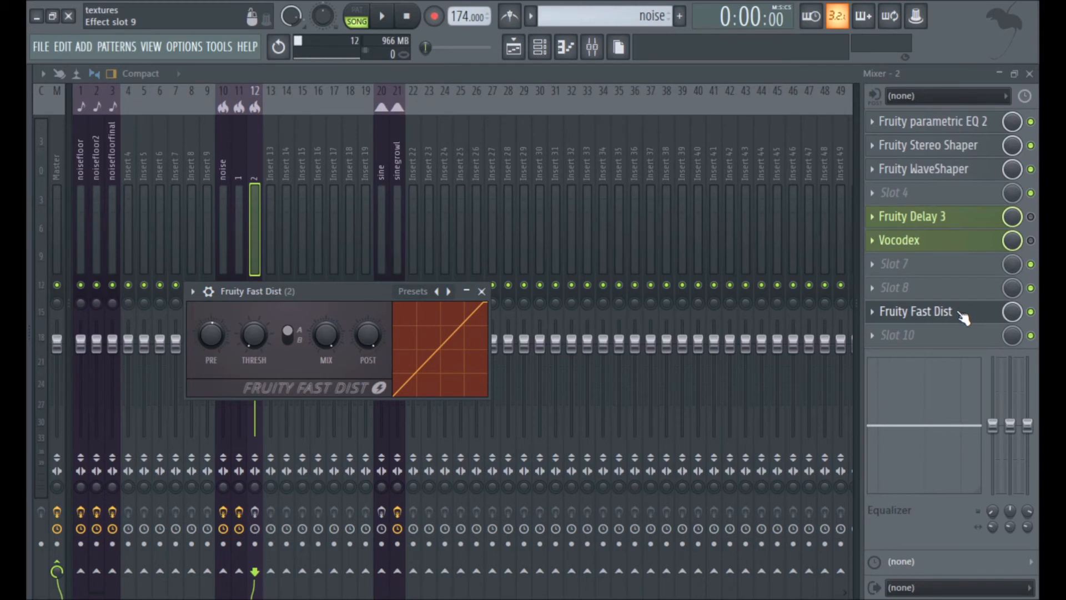
pyautogui.click(905, 310)
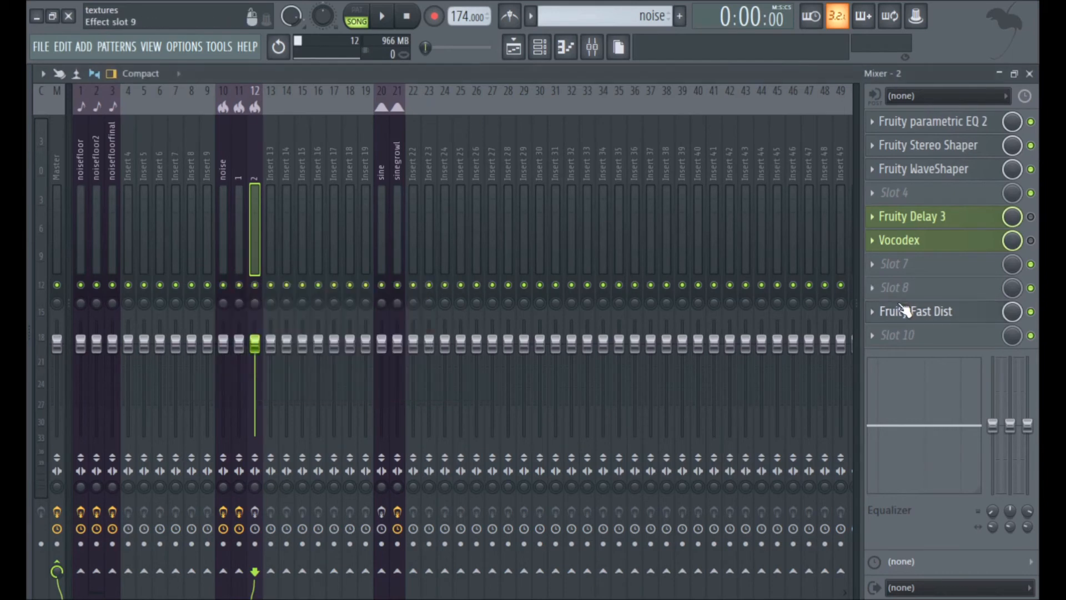
# Replay Track 11's iteration 4b clip briefly from the playlist and stop it.
pyautogui.click(515, 53)
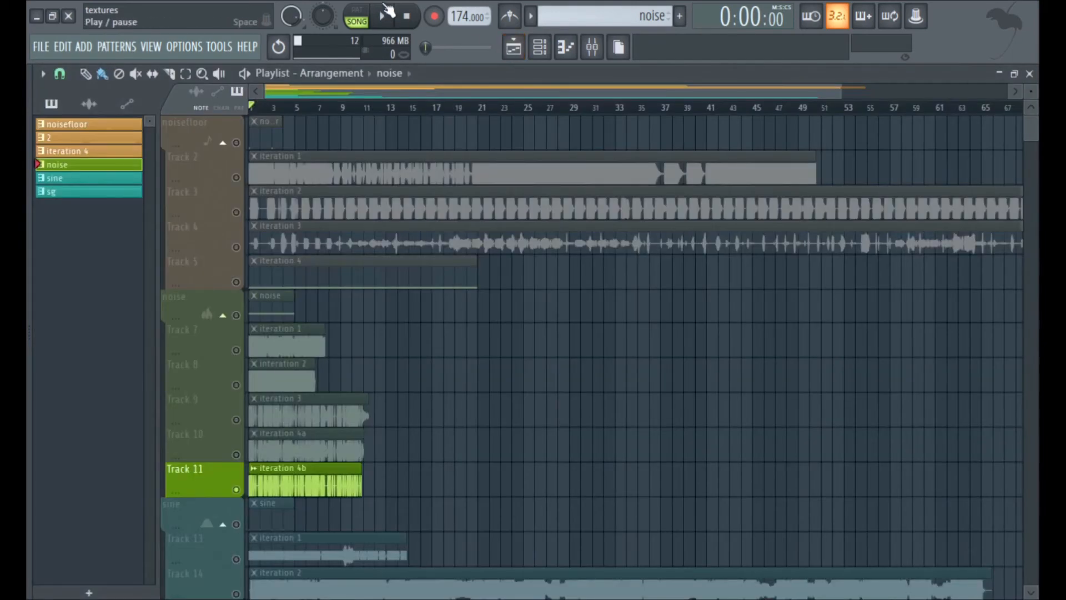
pyautogui.click(385, 9)
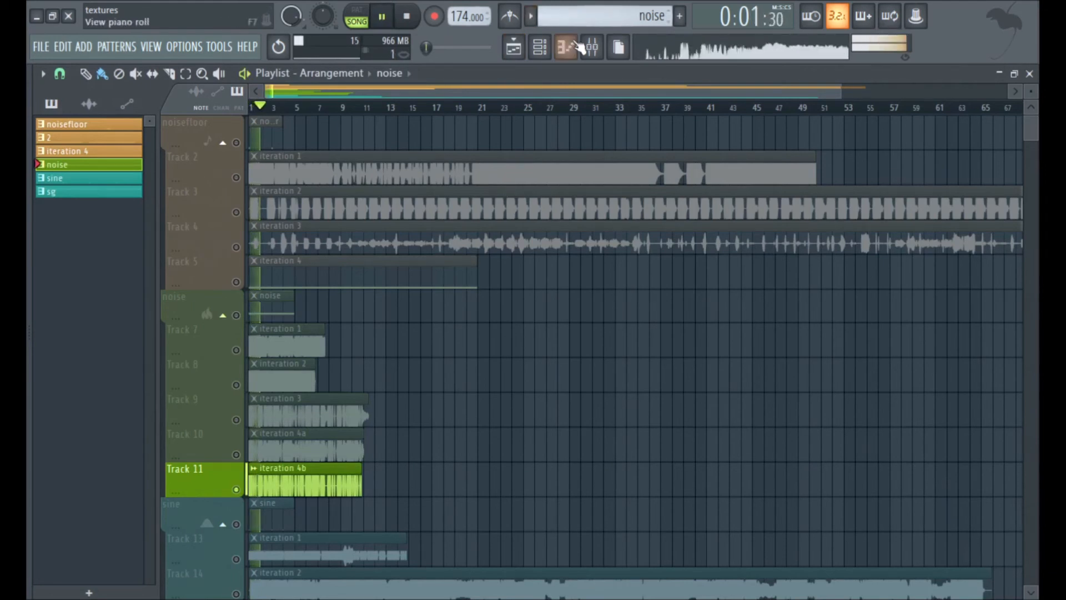
pyautogui.press('space')
# Open Fruity Delay 3 on mixer insert 2 and examine its delay time, offset and modulation settings.
pyautogui.click(592, 47)
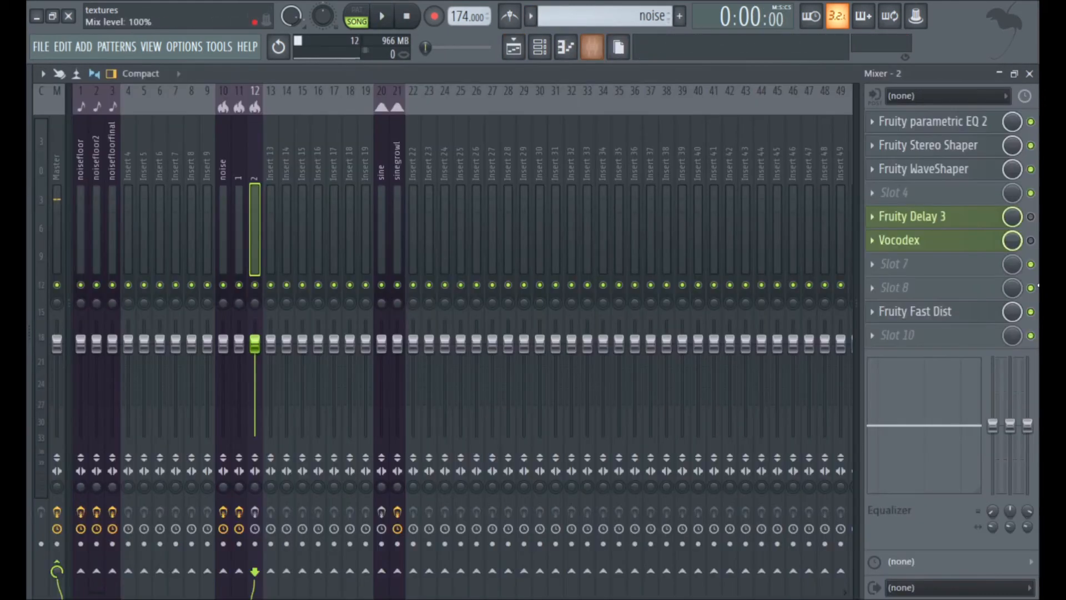
pyautogui.click(956, 217)
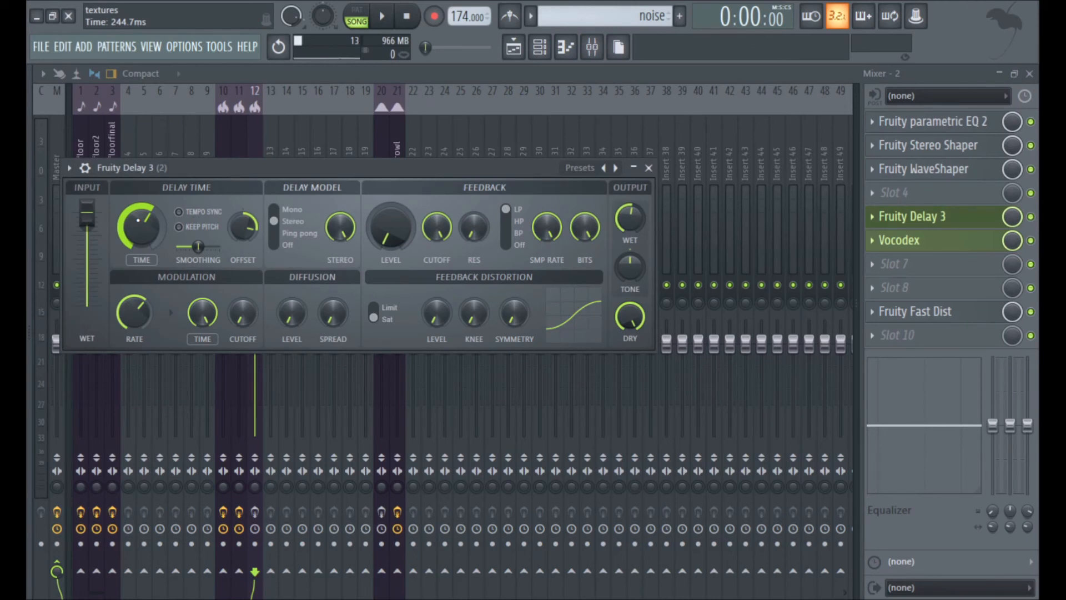
pyautogui.moveTo(242, 228); pyautogui.dragTo(243, 220)
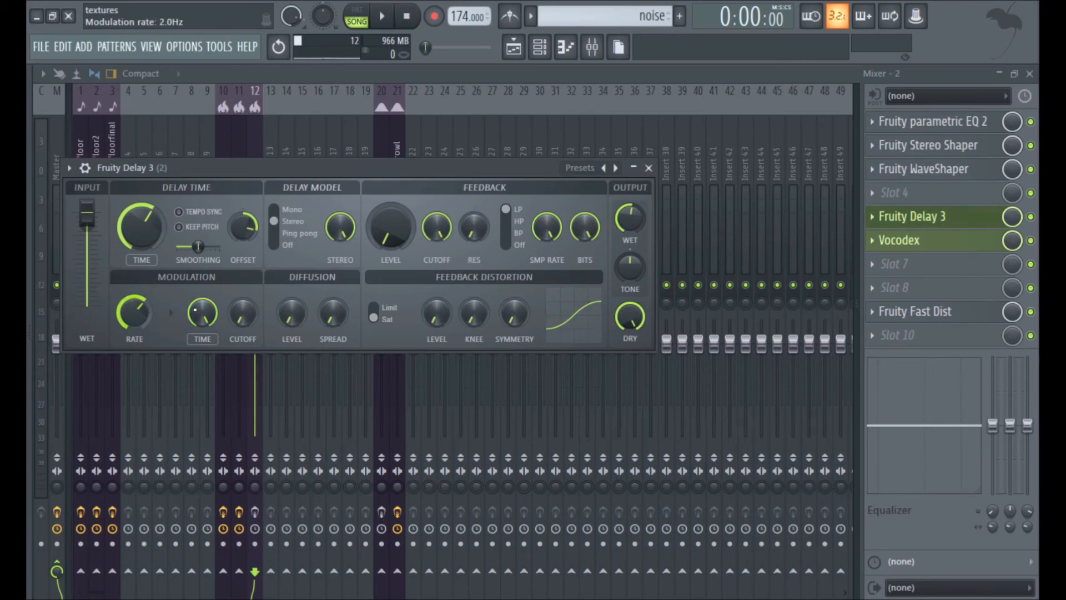
# Open Vocodex on insert 2, browse the band distribution presets and show the Band gain multiplier curve.
pyautogui.click(928, 243)
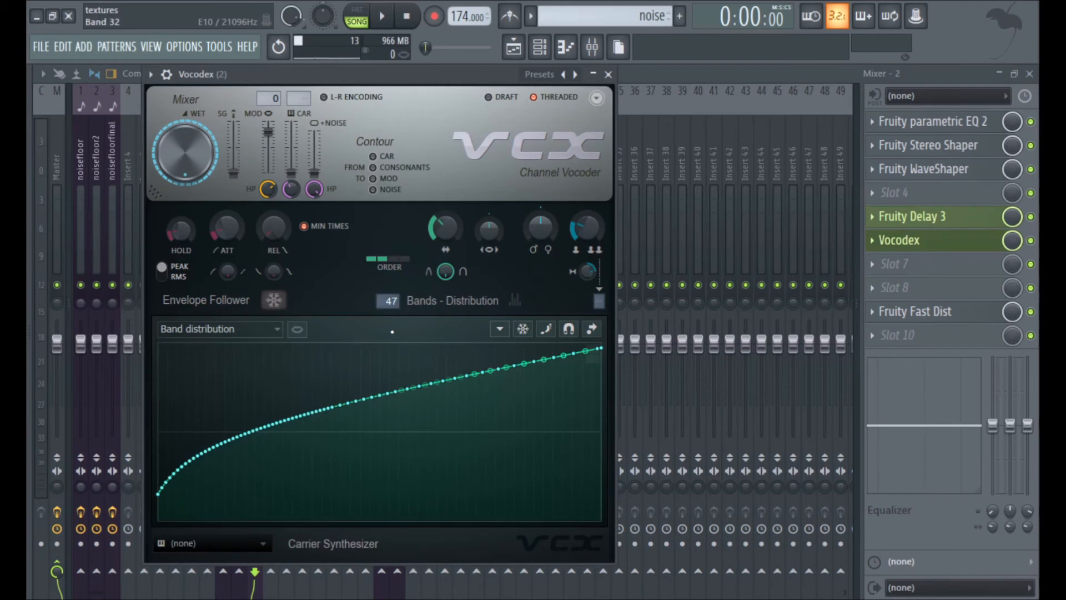
pyautogui.click(500, 328)
pyautogui.moveTo(527, 364)
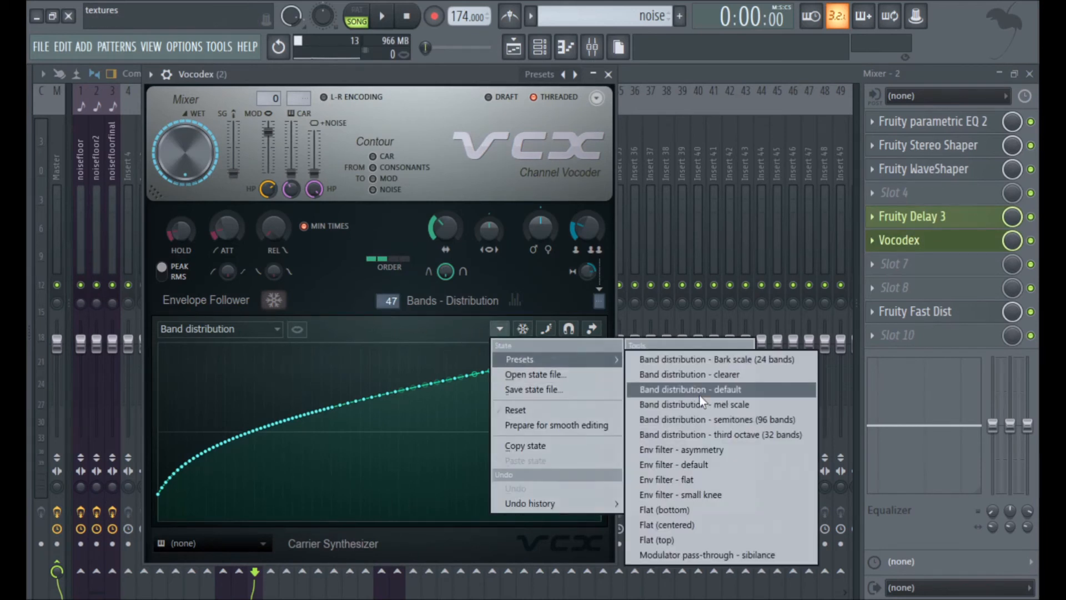
pyautogui.click(253, 334)
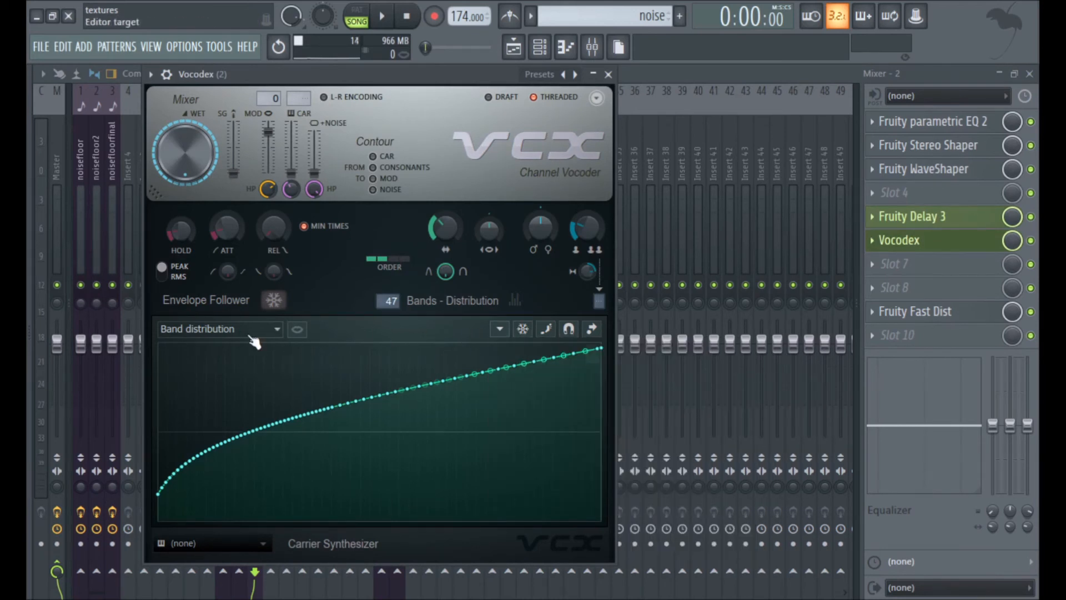
pyautogui.click(250, 335)
pyautogui.click(232, 357)
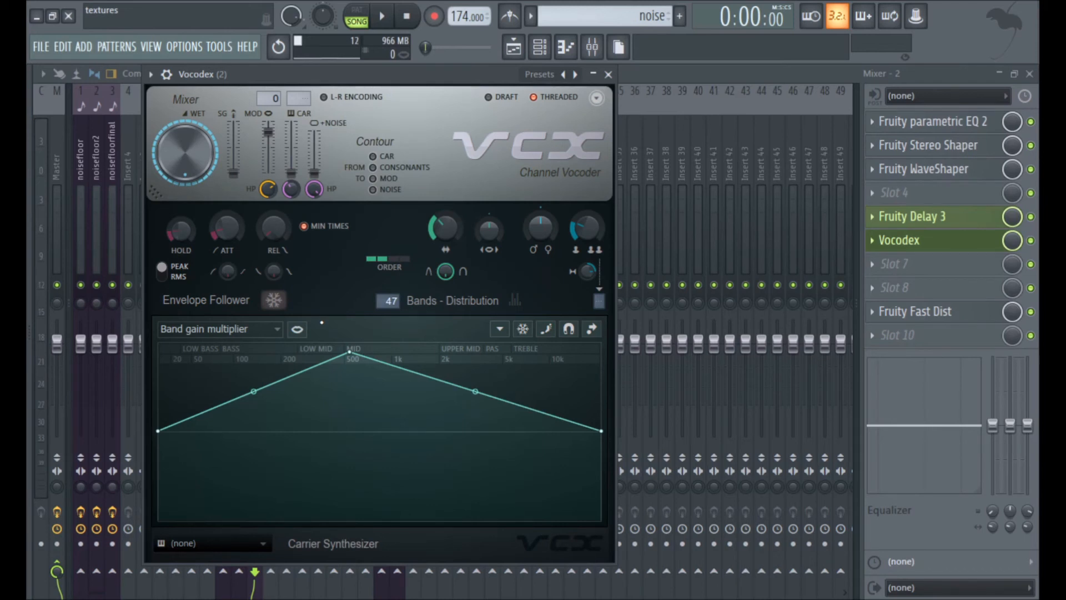
# Review the list of Vocodex band parameters and keep the Band gain multiplier curve selected.
pyautogui.click(248, 331)
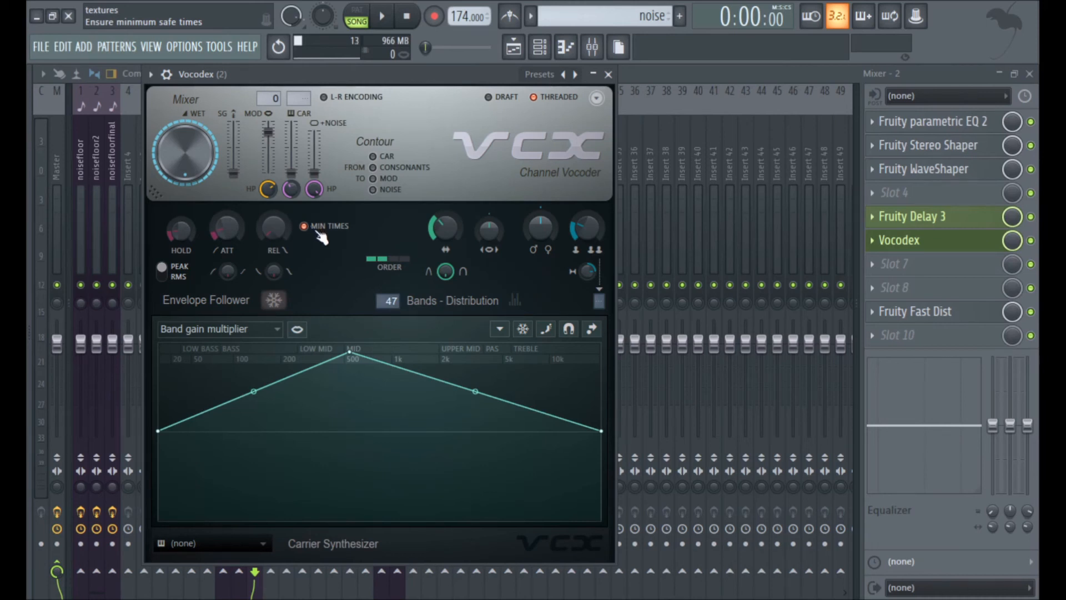
pyautogui.click(275, 328)
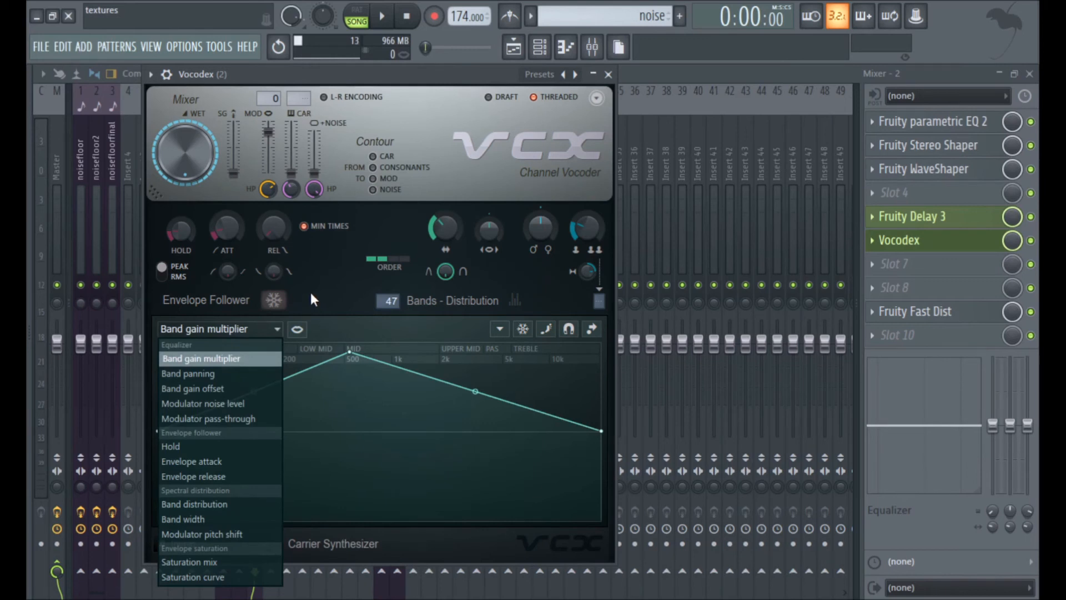
pyautogui.click(246, 358)
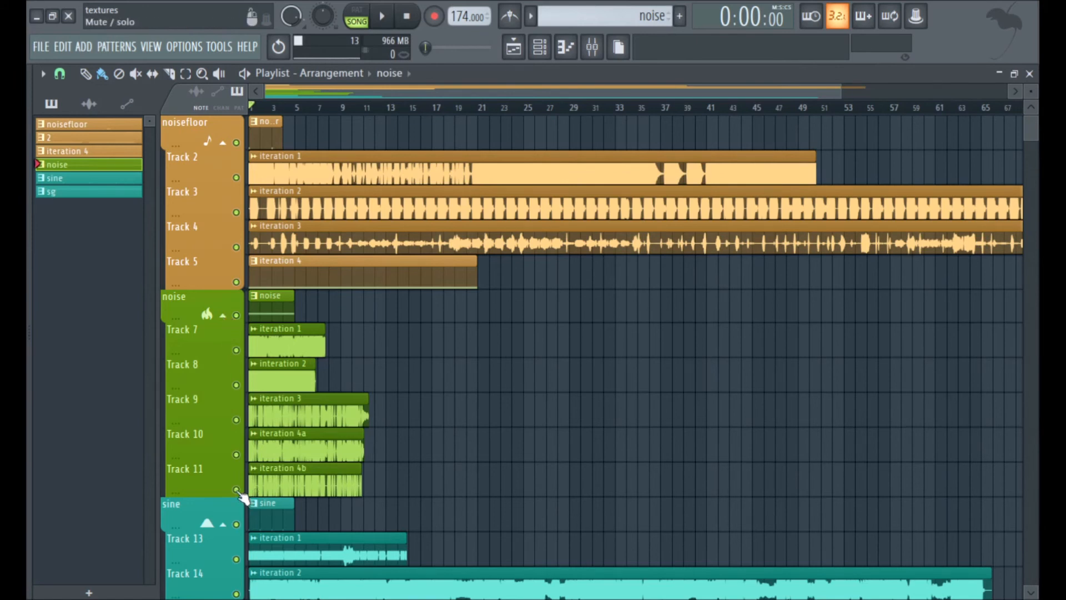
# Solo Track 10 and Track 11 together in the playlist to isolate the iteration 4a and 4b clips.
pyautogui.keyDown('ctrl'); pyautogui.click(236, 455); pyautogui.keyUp('ctrl')
pyautogui.click(237, 490)
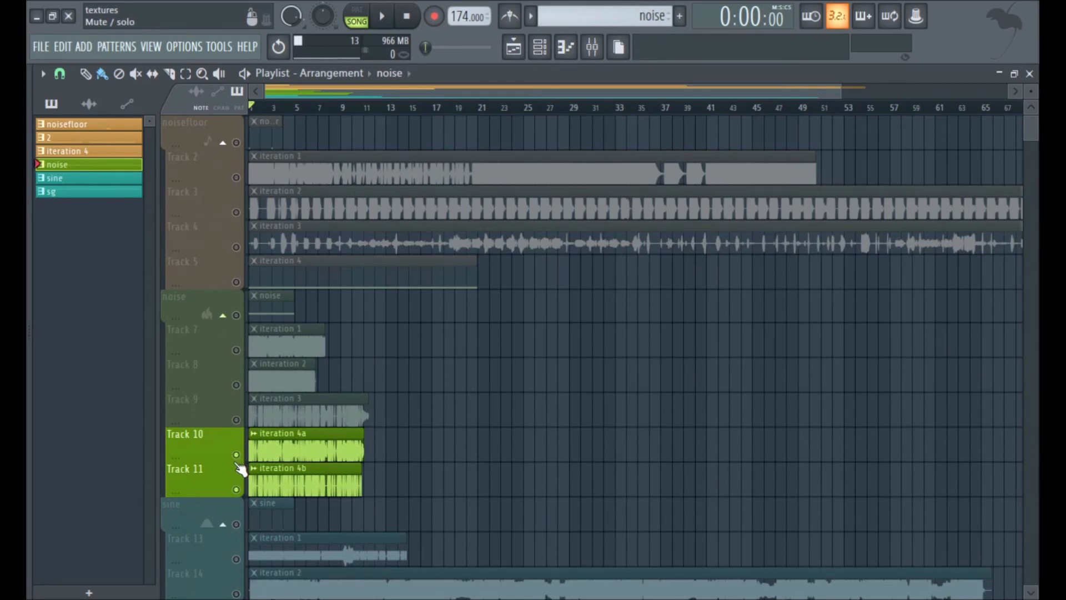
# Solo the sine track, select the sine pattern, and play it briefly from the playlist before stopping.
pyautogui.click(260, 524)
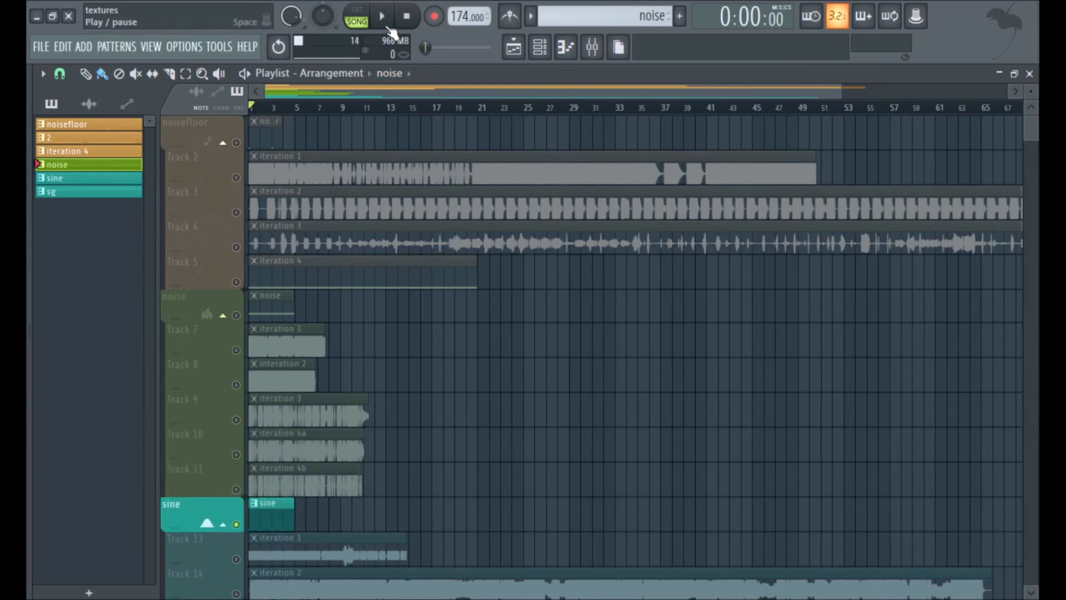
pyautogui.click(112, 177)
pyautogui.click(382, 16)
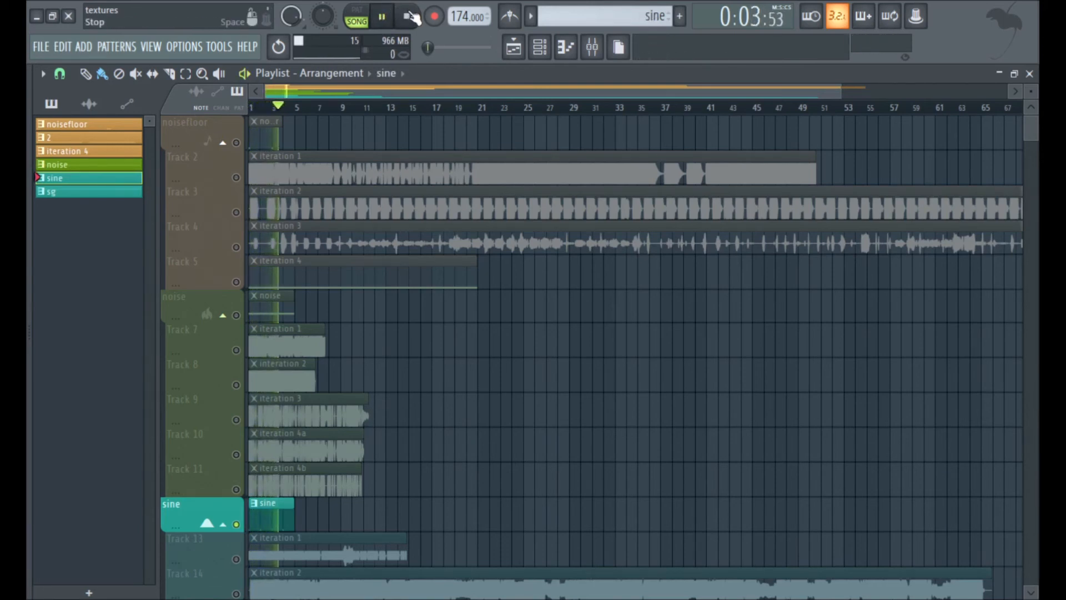
pyautogui.click(411, 17)
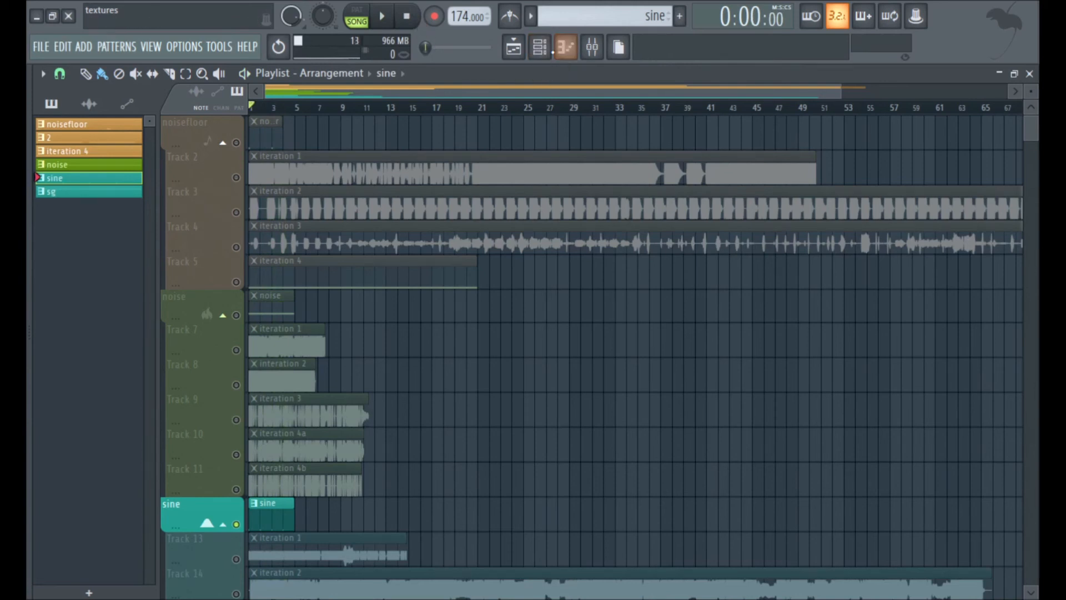
# Open the sine channel's 3x Osc, examine its oscillator shapes and detune settings, and close it.
pyautogui.click(540, 47)
pyautogui.click(305, 425)
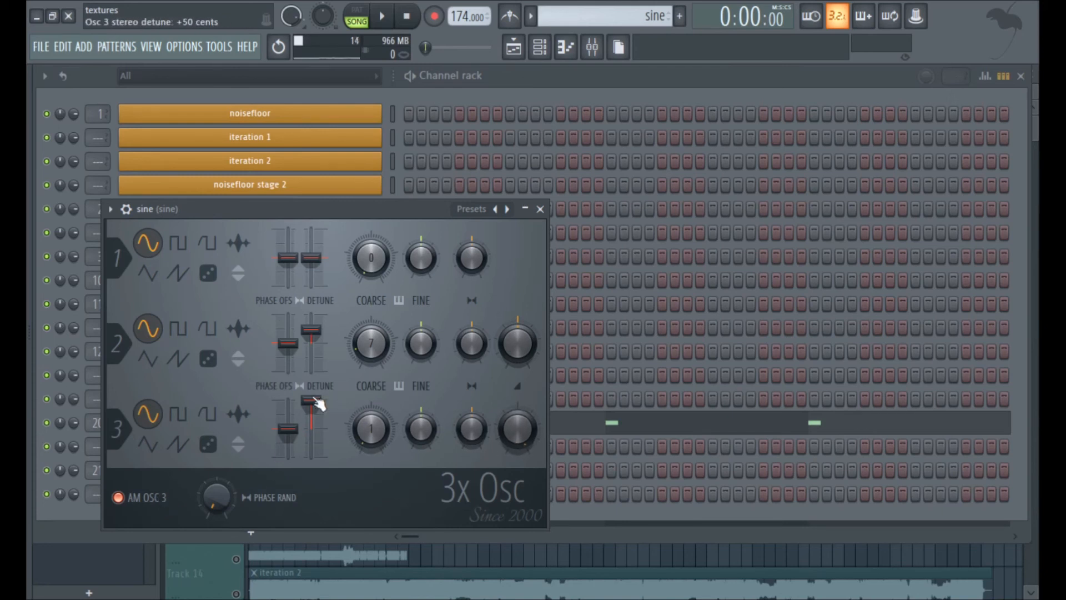
pyautogui.click(540, 209)
# Bypass Multipass on the sine mixer insert and play the sine pattern in pattern mode.
pyautogui.click(592, 47)
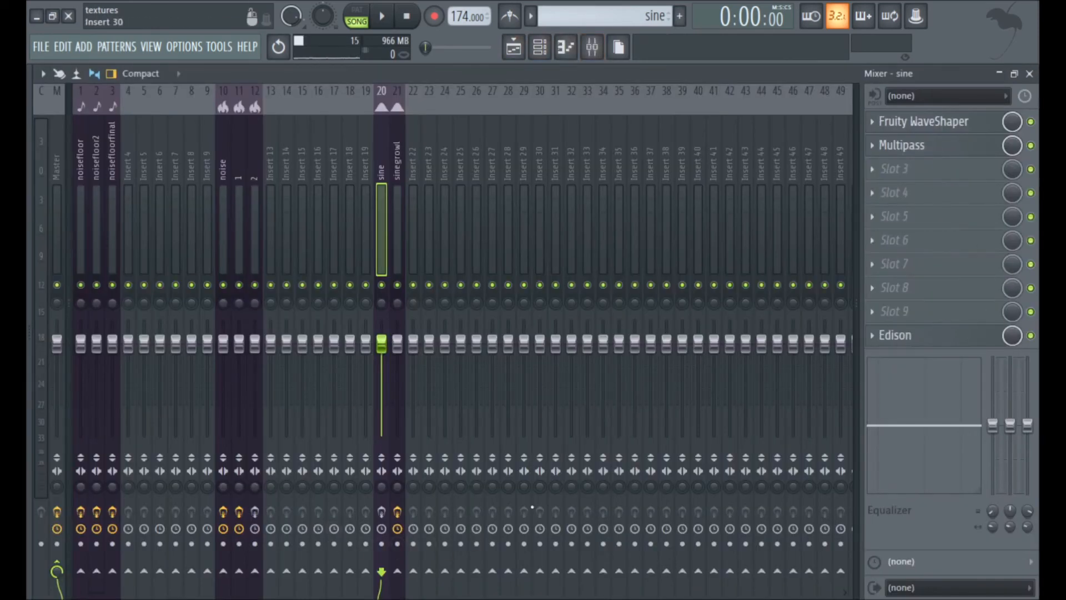
pyautogui.click(1032, 145)
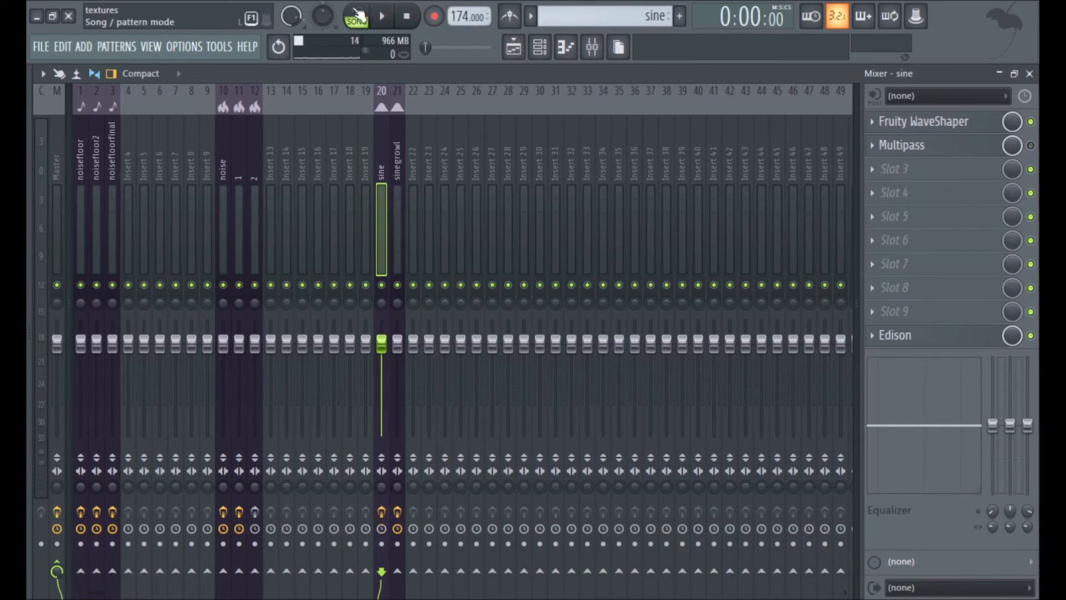
pyautogui.click(357, 16)
pyautogui.click(387, 18)
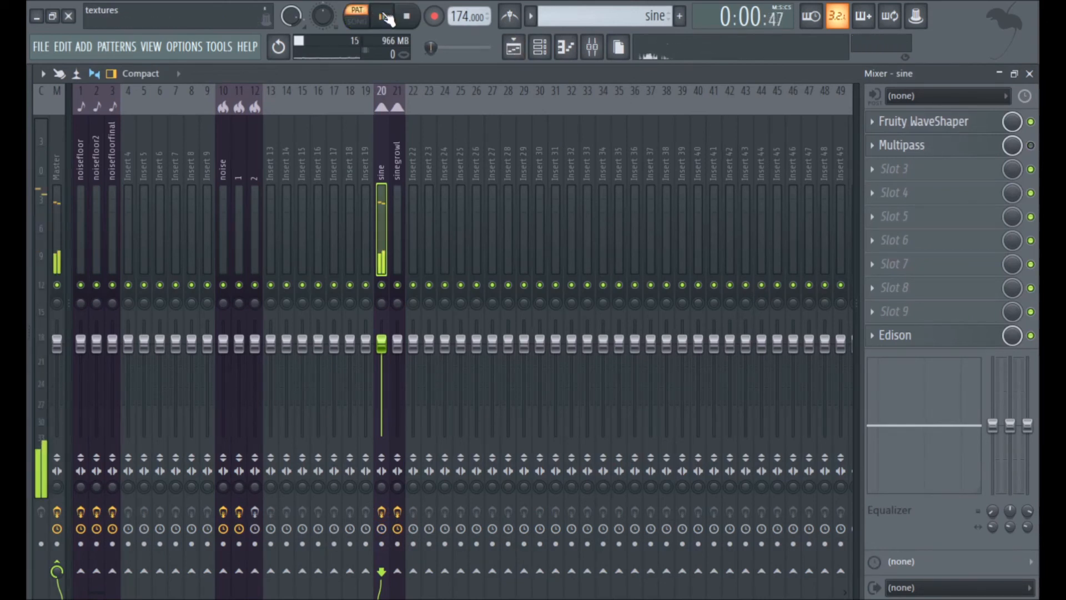
# Inspect the Fruity WaveShaper curve on the sine insert during playback, close it and stop playback.
pyautogui.click(967, 122)
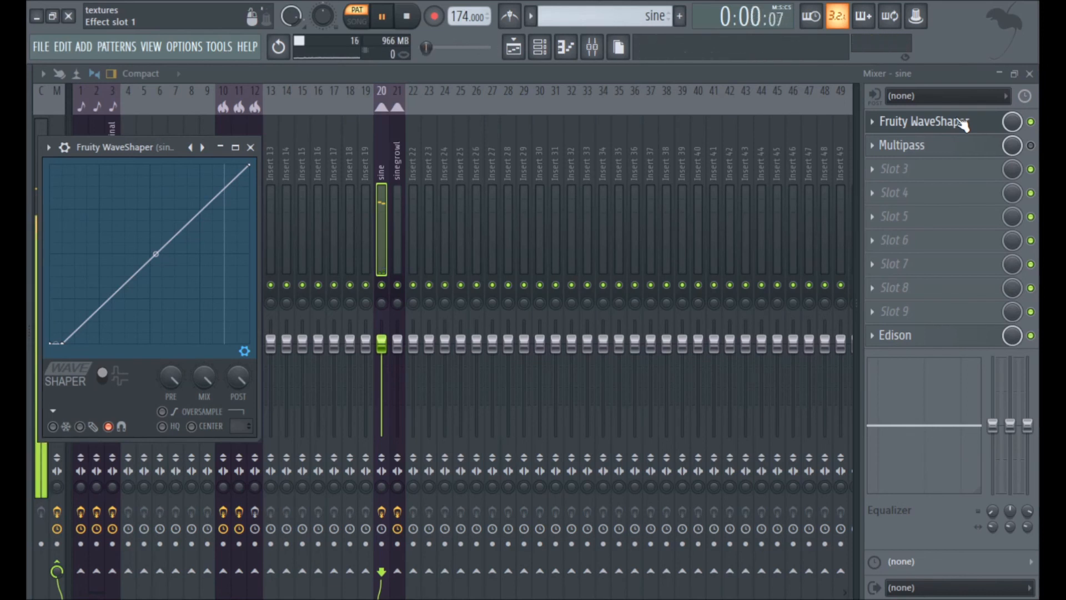
pyautogui.click(963, 124)
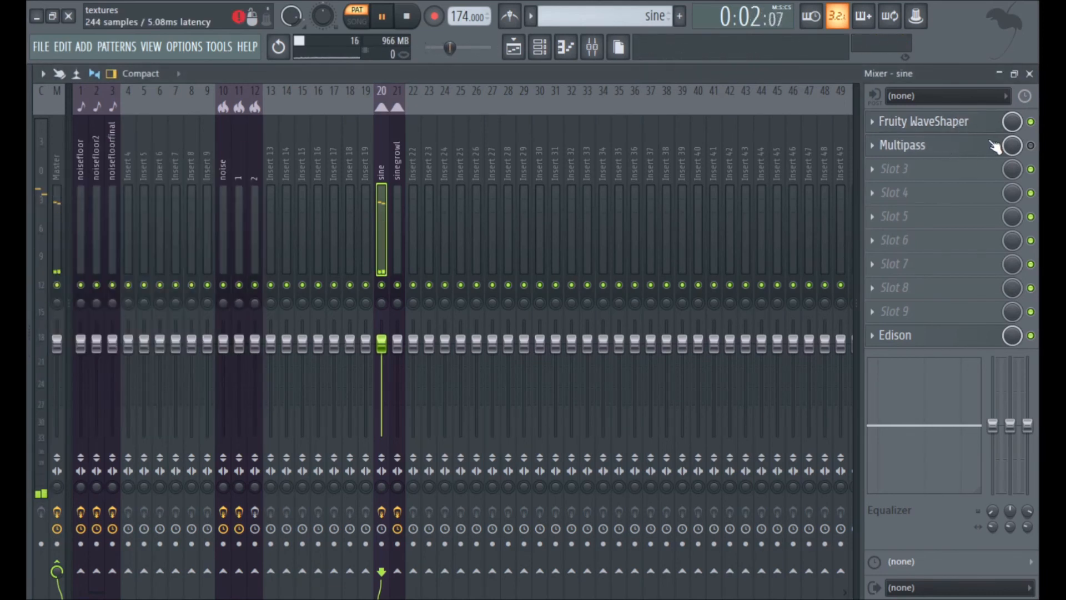
pyautogui.click(407, 16)
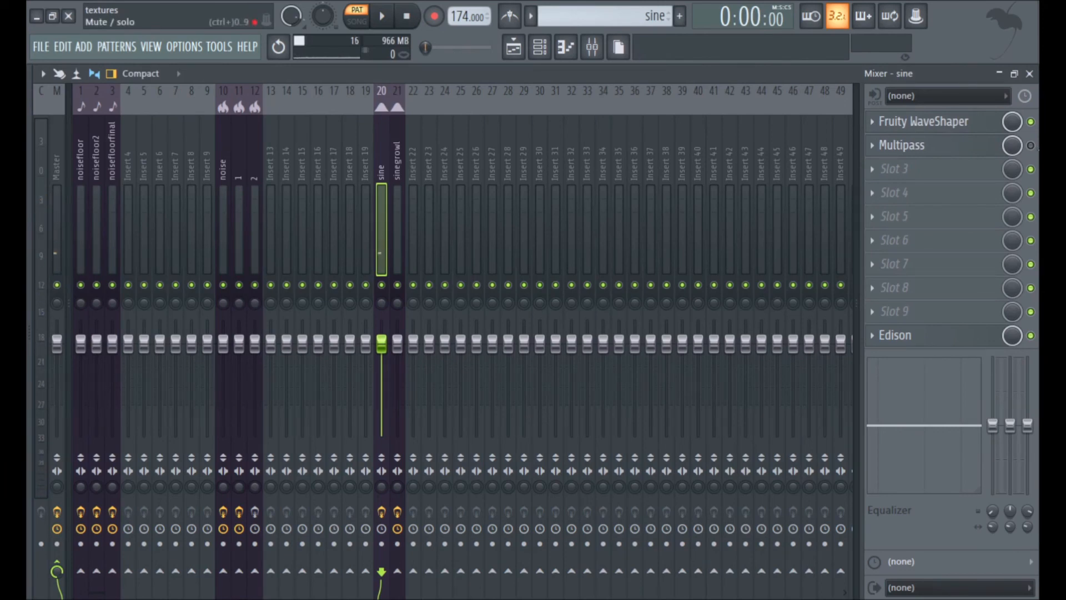
# Open Multipass on the sine insert and examine the Disperser chain and macros inside its Snap Heap snapin.
pyautogui.click(902, 144)
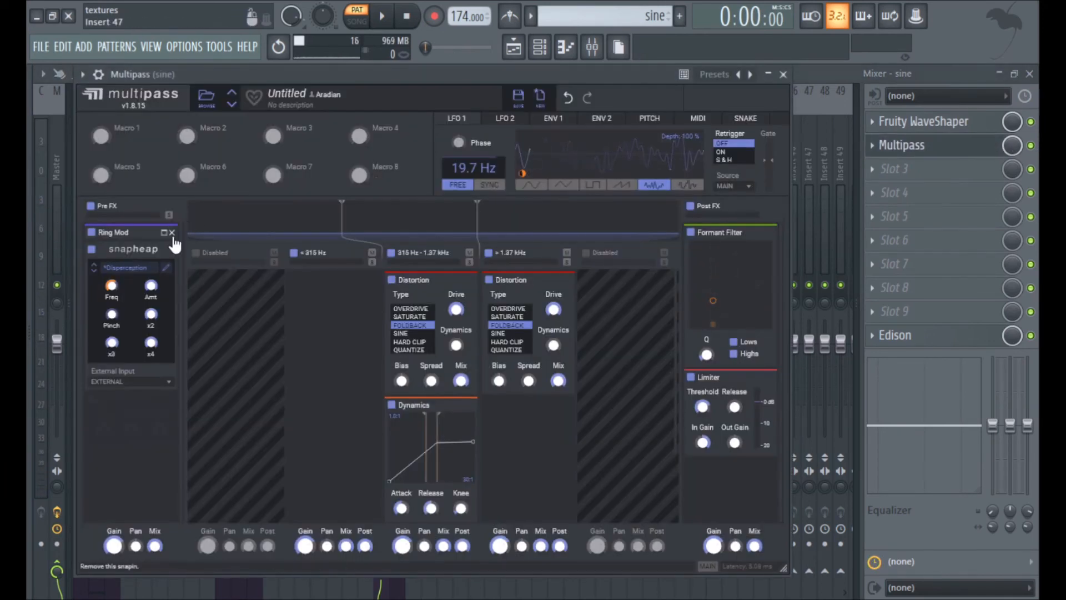
pyautogui.click(166, 267)
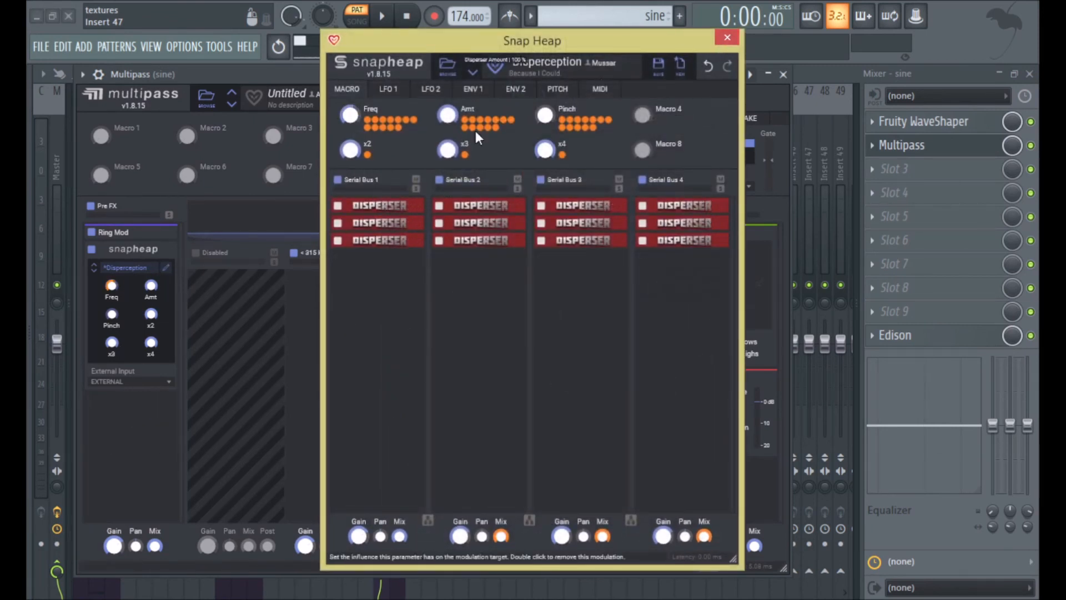
pyautogui.click(728, 37)
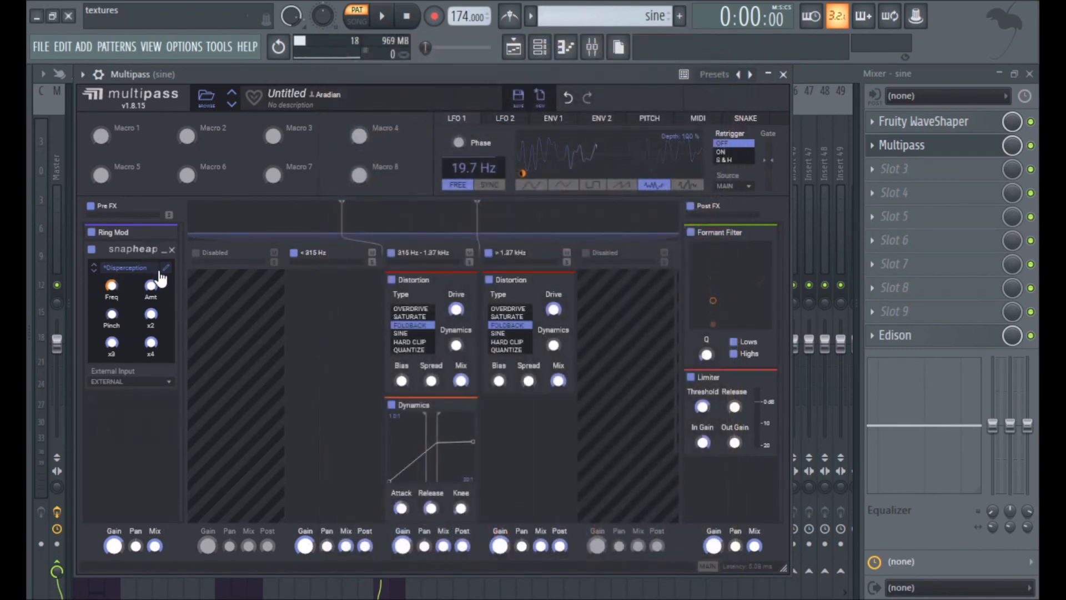
pyautogui.moveTo(151, 289); pyautogui.dragTo(151, 286)
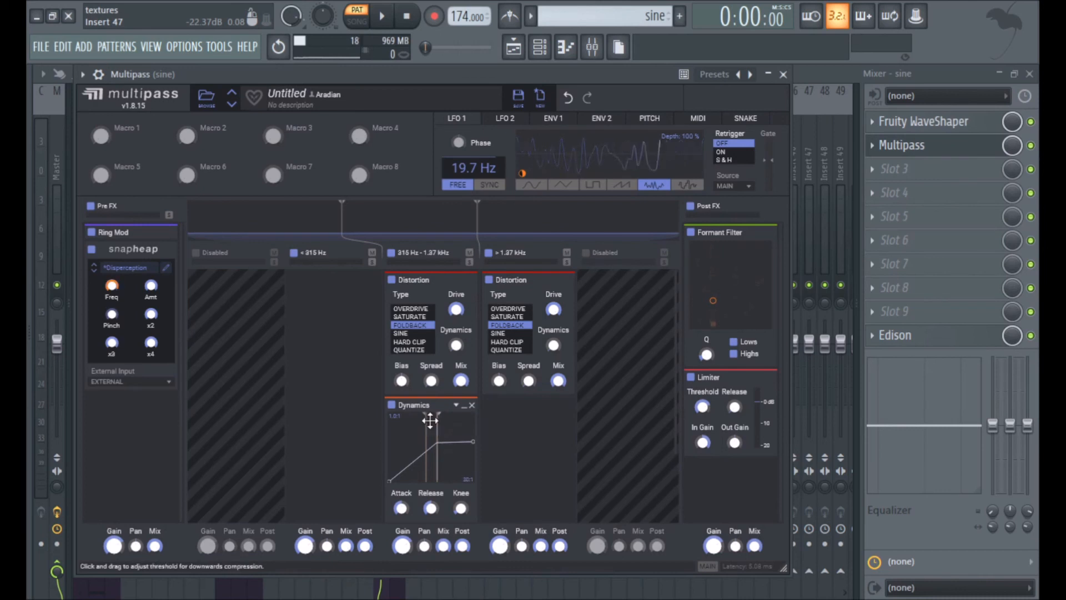
# Play the sine pattern and compare the sound with the 315 Hz–1.37 kHz band's Dynamics snapin off and back on.
pyautogui.click(387, 21)
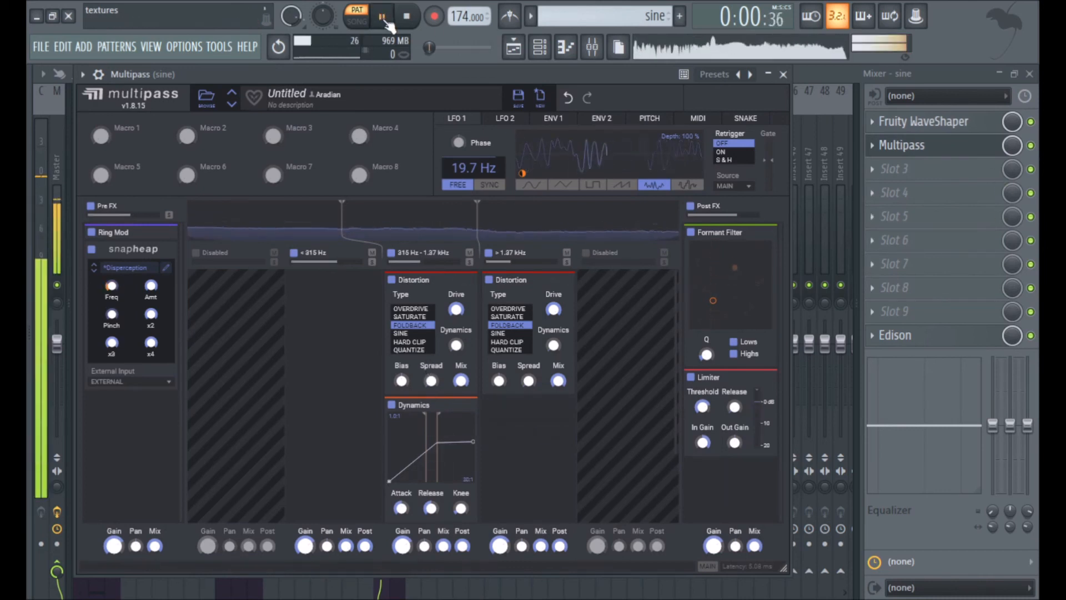
pyautogui.click(392, 406)
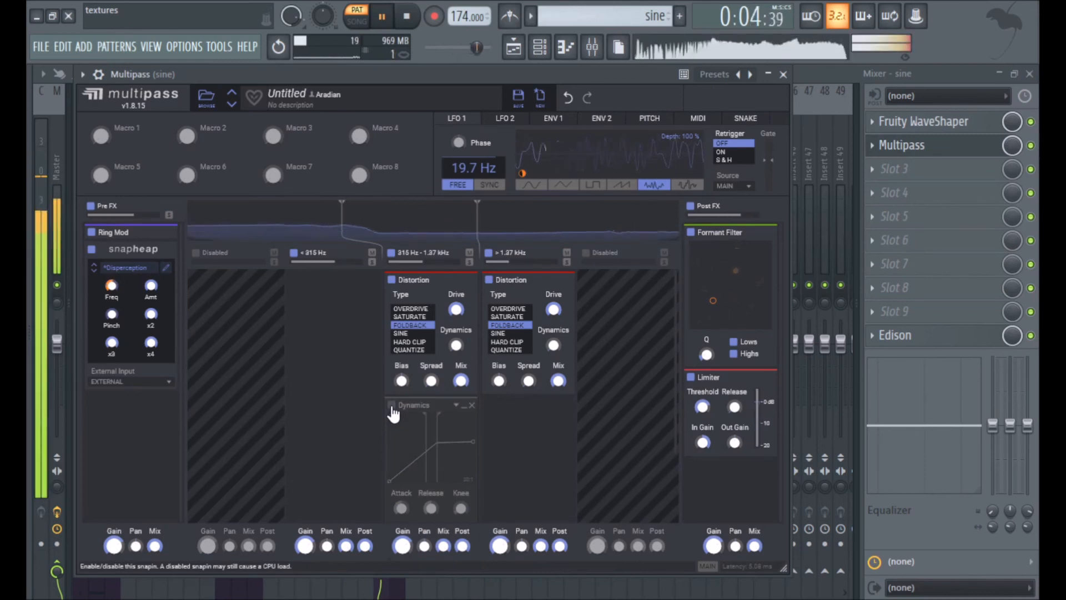
pyautogui.click(392, 405)
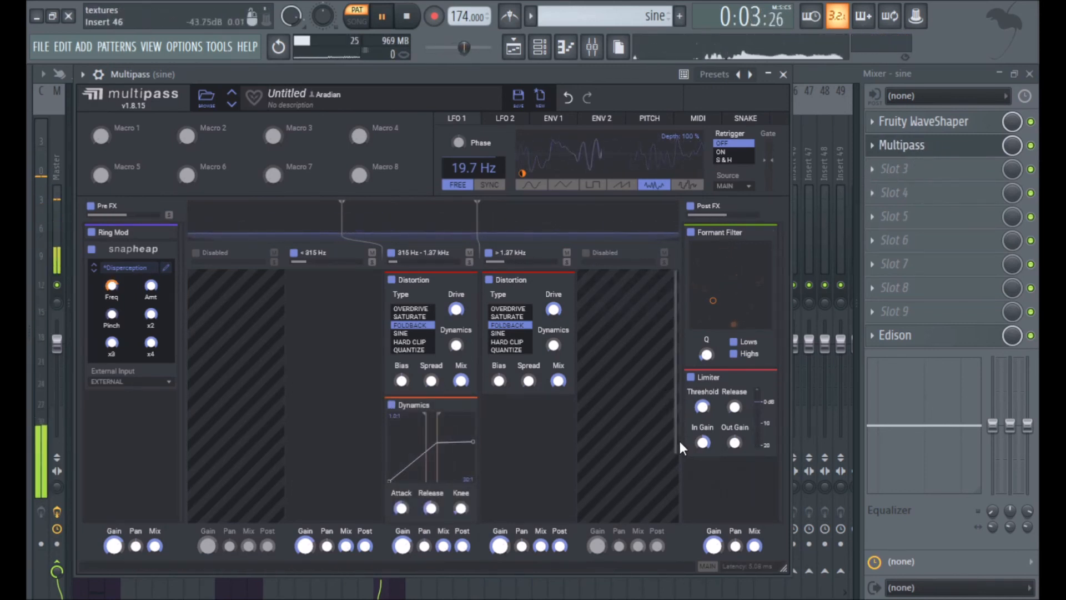
# Check the input gain of the Limiter in Multipass, close the plugin and stop playback.
pyautogui.doubleClick(705, 442)
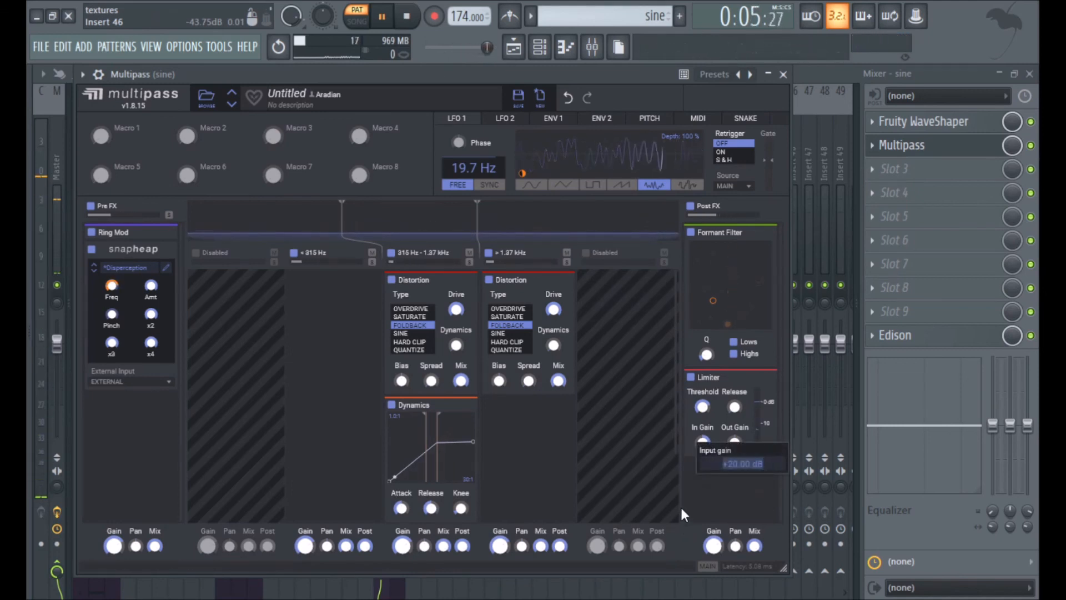
pyautogui.click(722, 504)
pyautogui.click(959, 146)
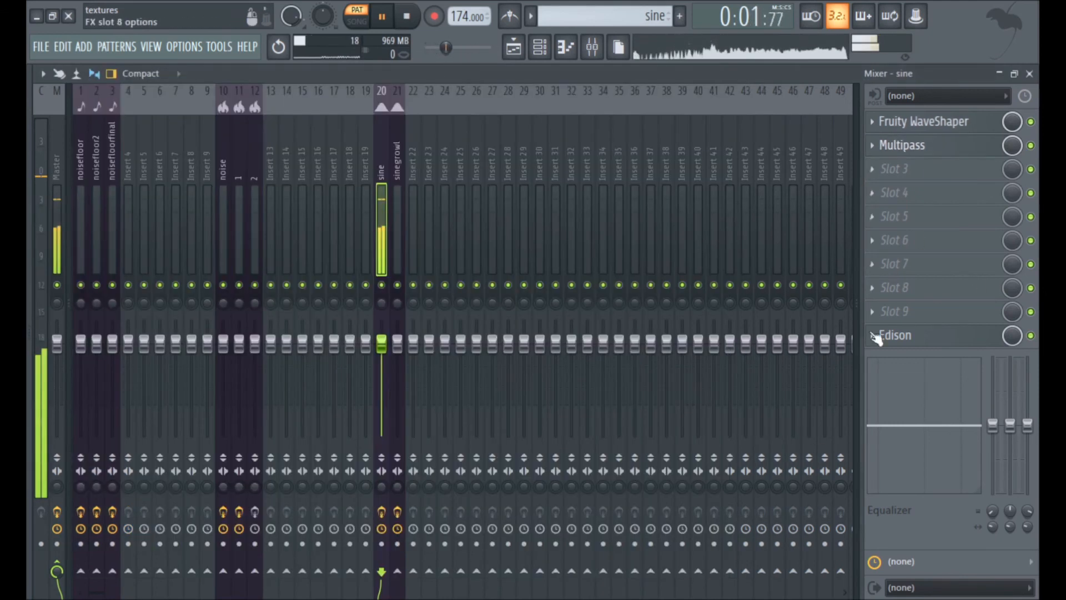
pyautogui.press('space')
# Switch to the sg pattern in the channel rack and open the sinegrowl channel's Granulizer settings.
pyautogui.press('F6')
pyautogui.scroll(-1, 621, 13)
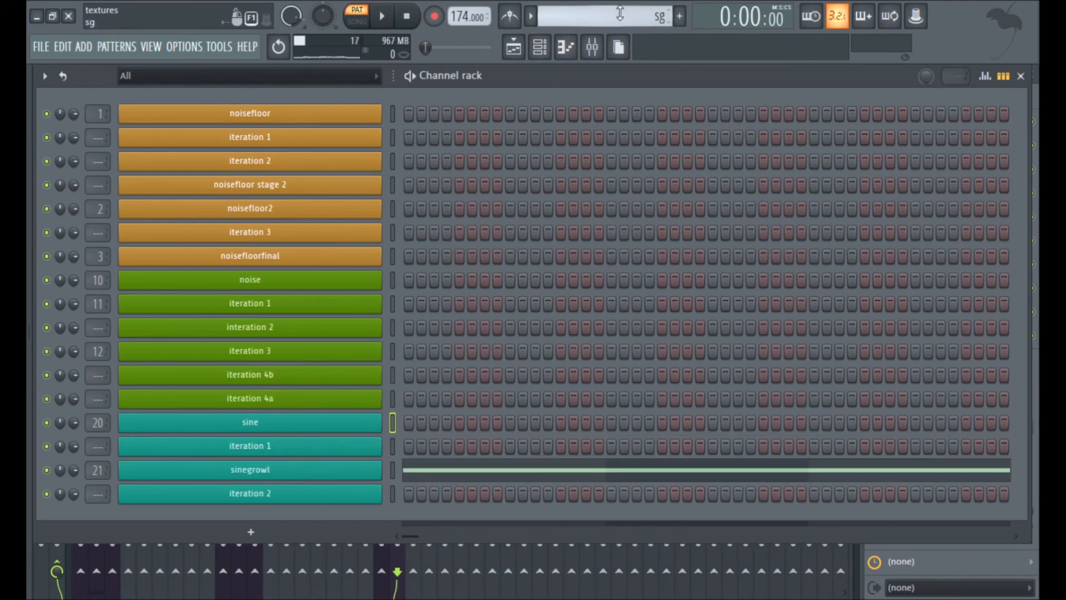
pyautogui.click(293, 478)
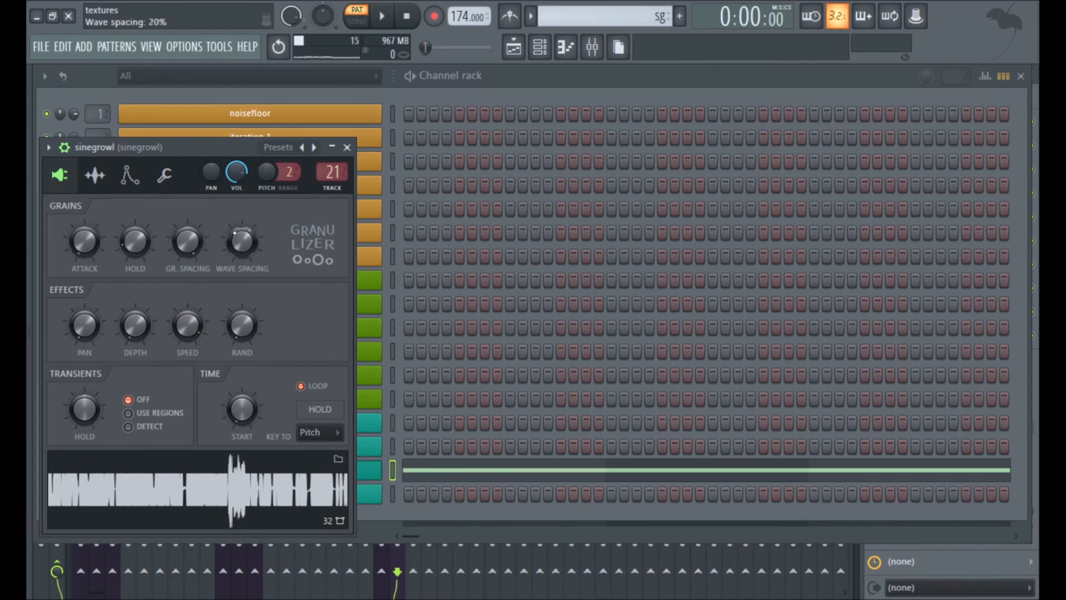
# Open Maximus on the sinegrowl mixer insert and examine its low, mid and master band curves.
pyautogui.click(592, 46)
pyautogui.click(963, 123)
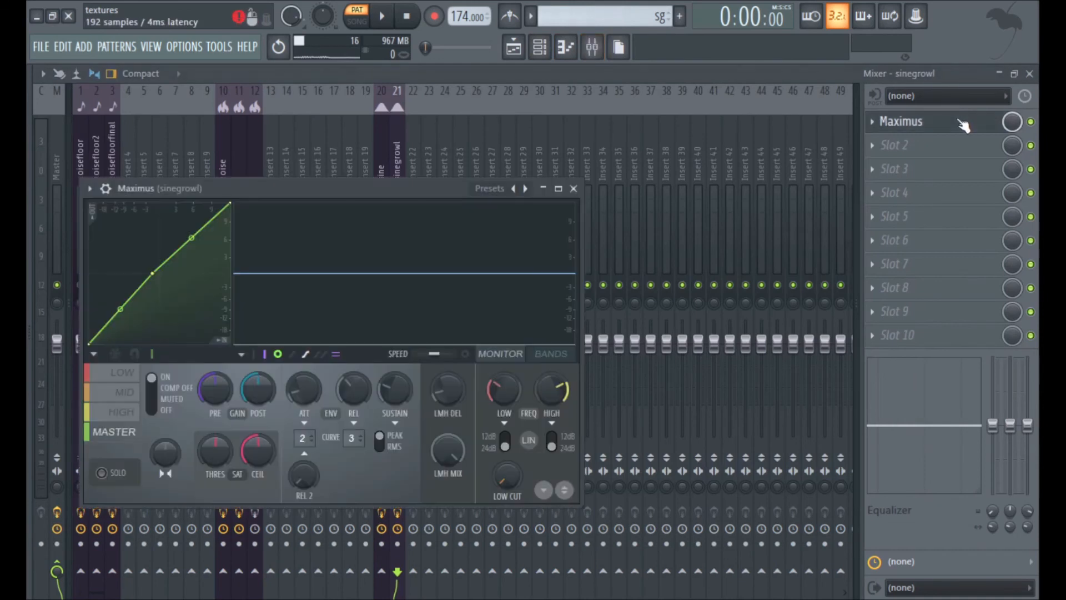
pyautogui.click(125, 374)
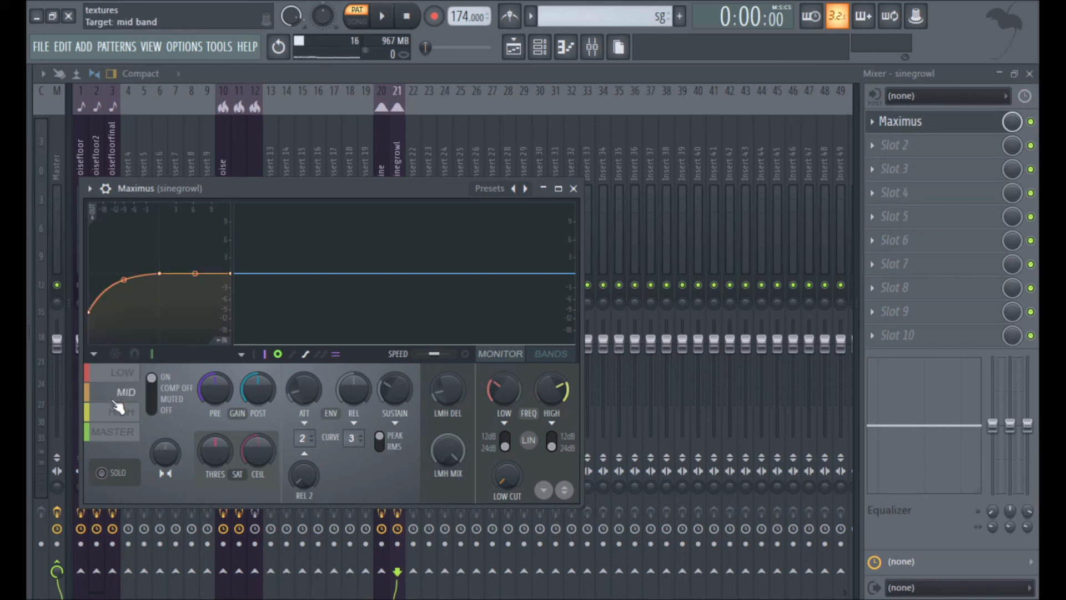
pyautogui.click(121, 432)
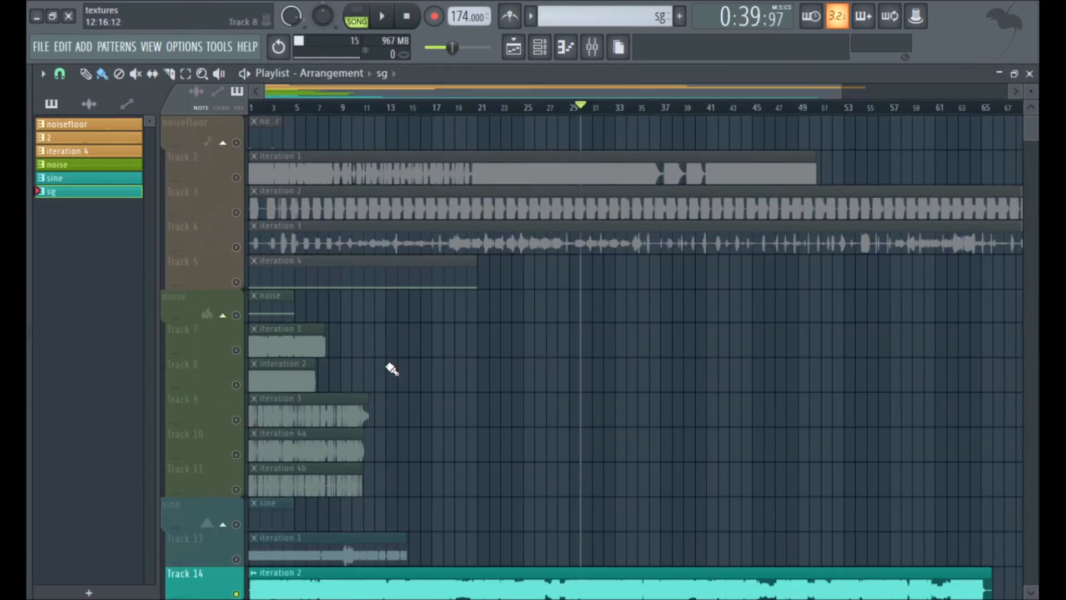
pyautogui.click(601, 59)
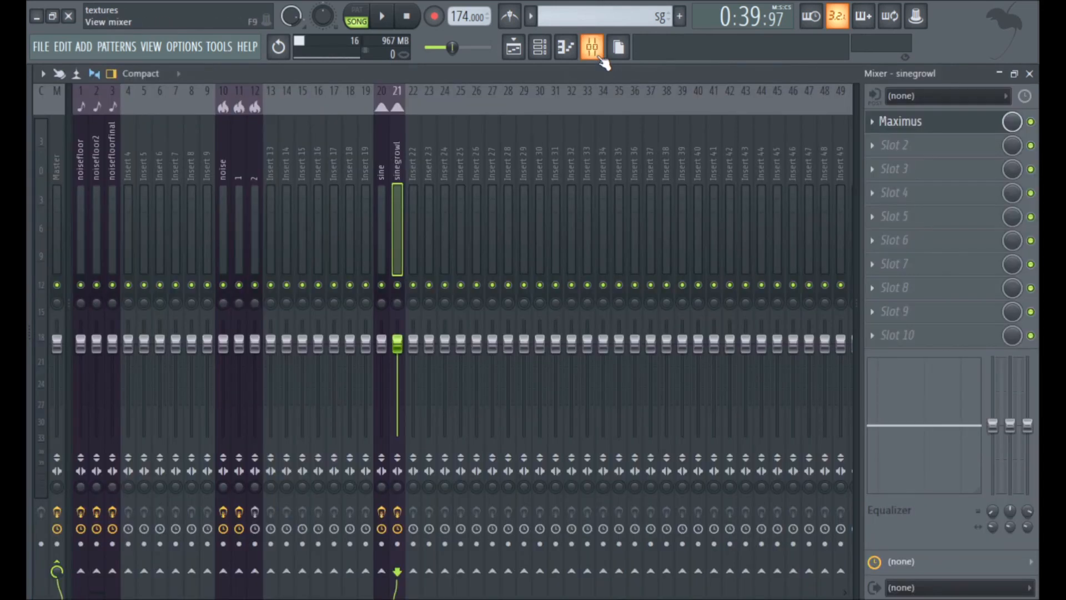
pyautogui.click(927, 129)
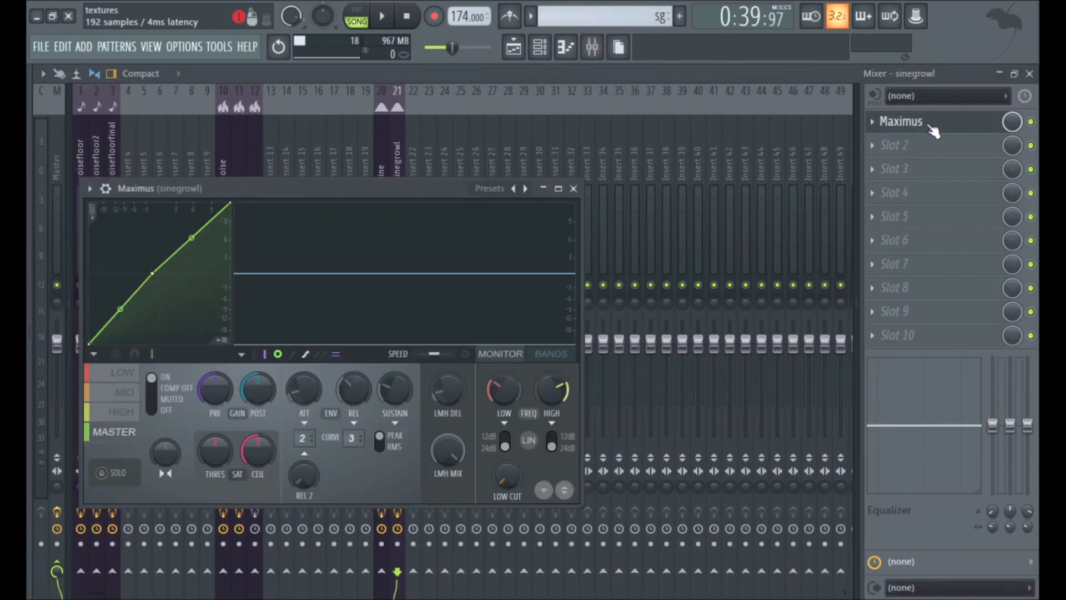
# Return to the playlist and replay Track 14's iteration 2 clip from about bar 29, stopping it shortly after.
pyautogui.click(513, 49)
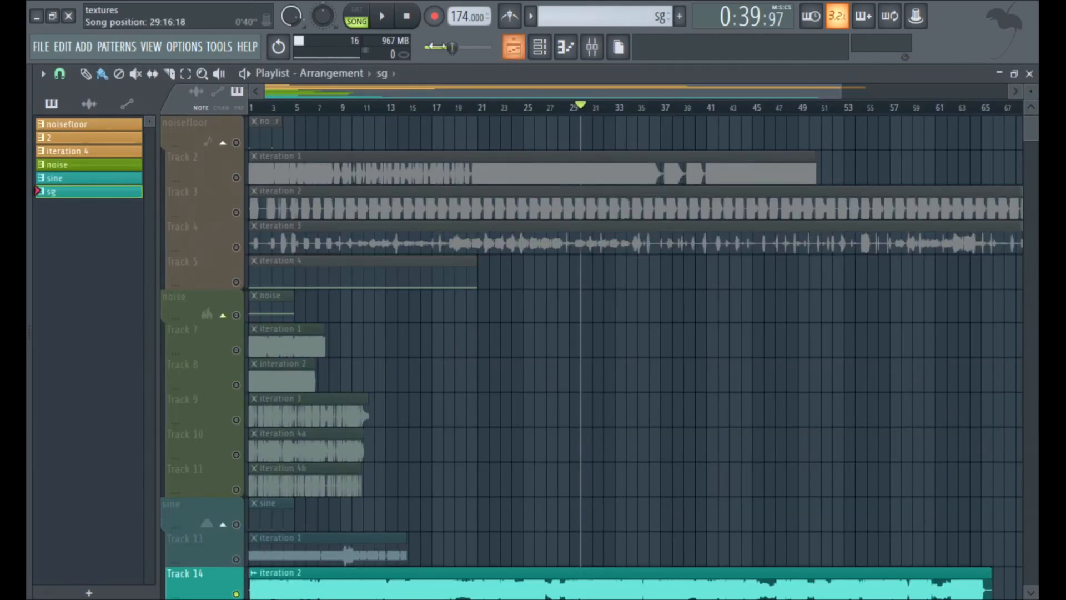
pyautogui.click(382, 17)
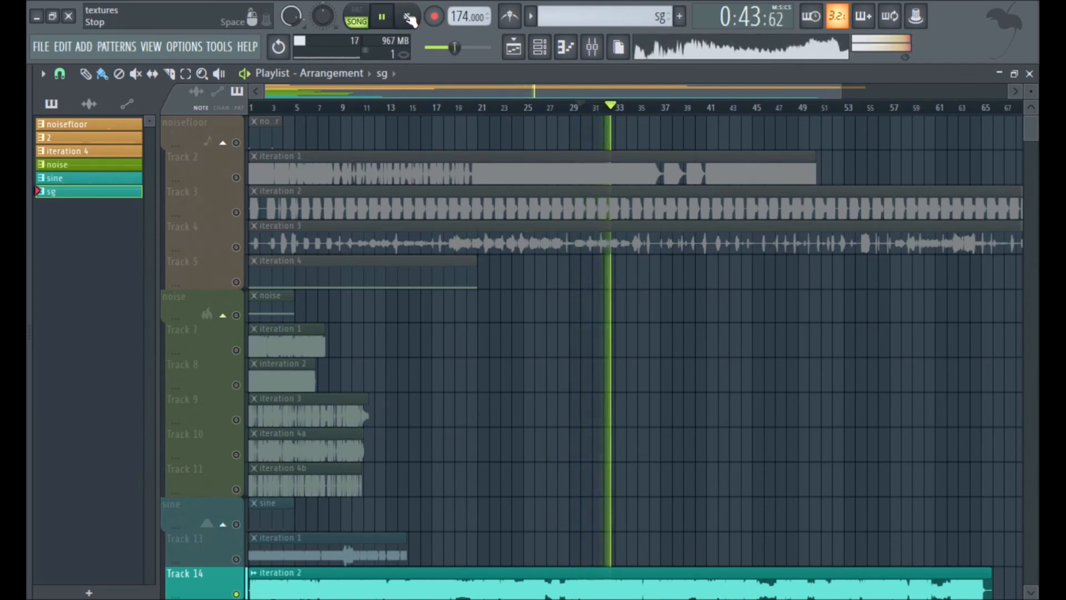
pyautogui.click(409, 18)
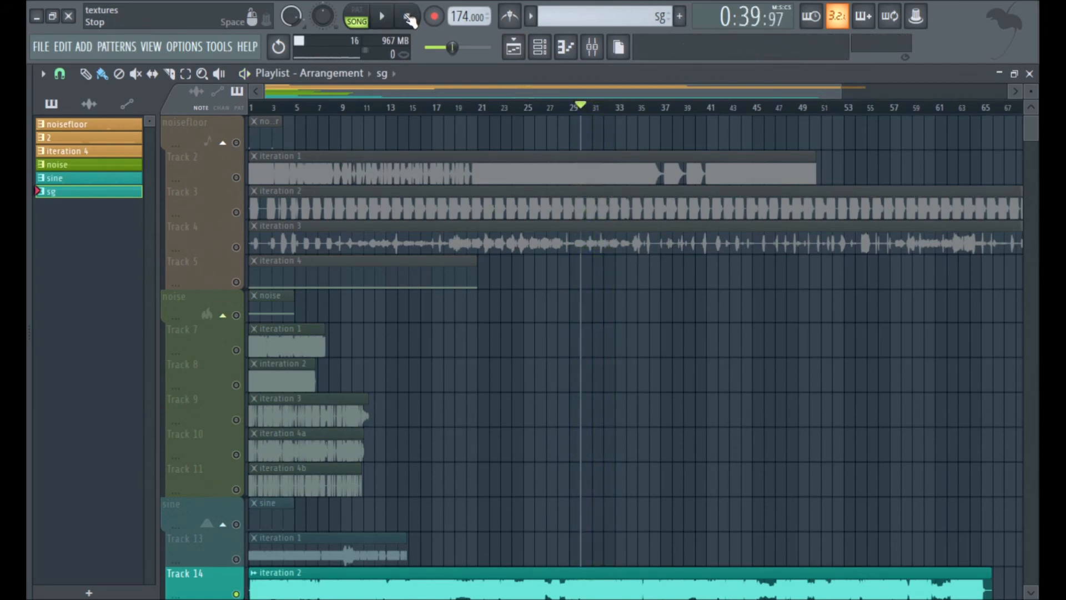